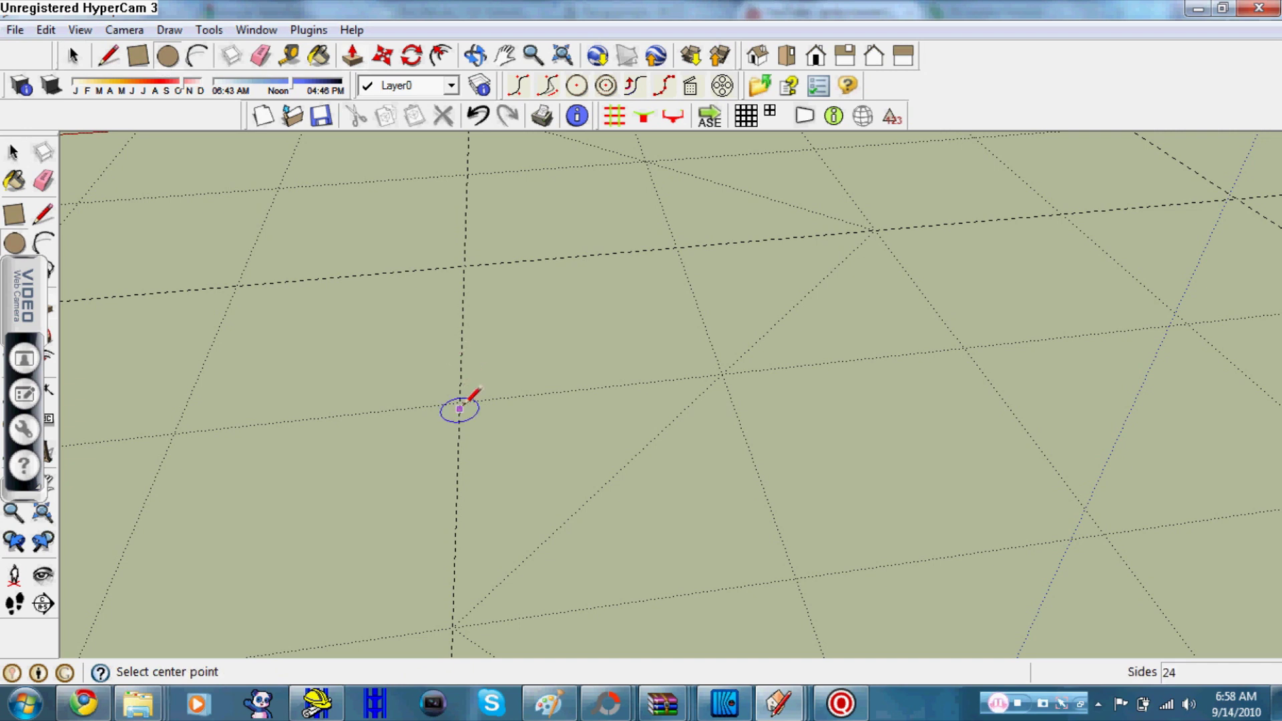
- Draw a 0.42m-radius circle on the ground, undoing a trial Push/Pull extrusion
click(460, 402)
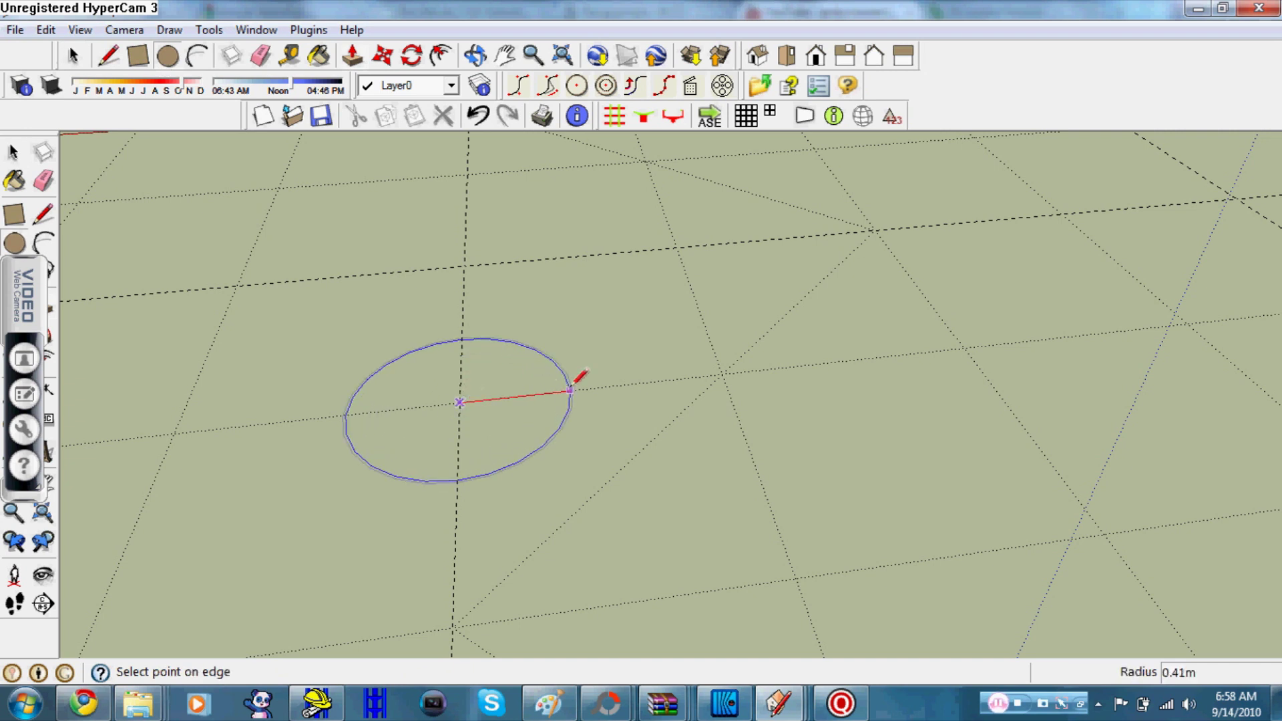
click(571, 368)
click(353, 56)
drag(440, 446, 423, 421)
key(ctrl+z)
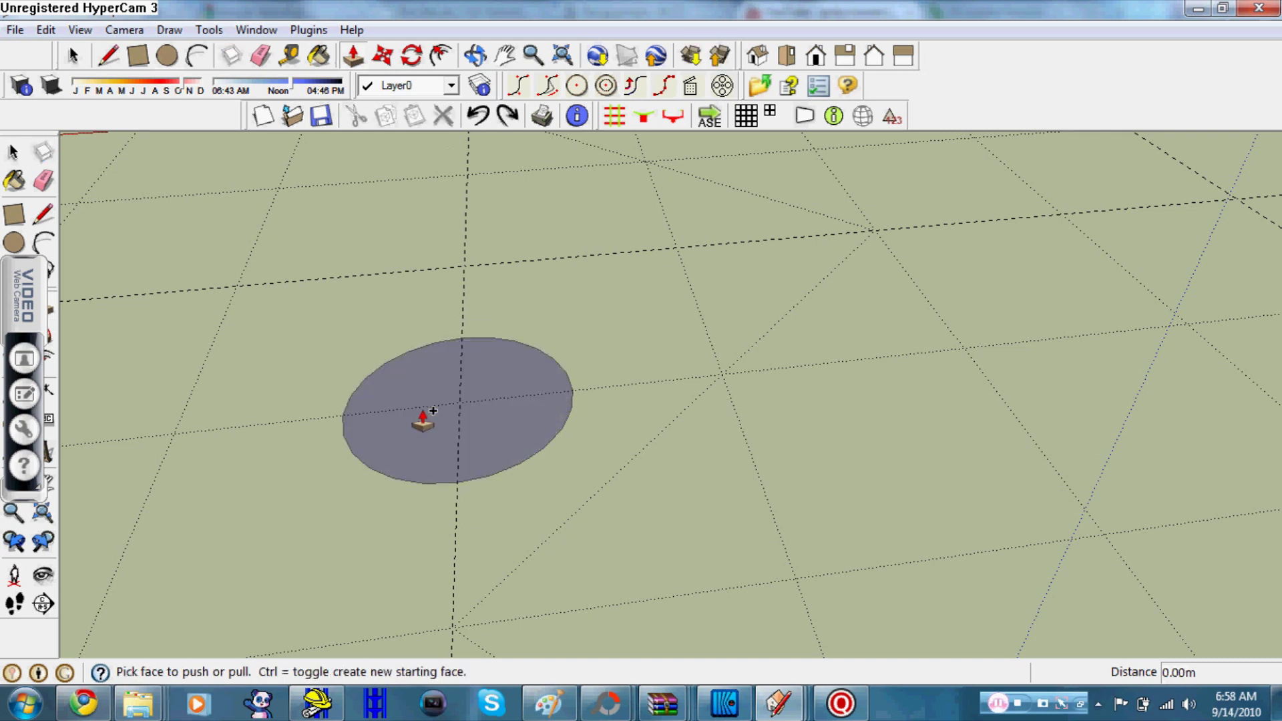
- Set the circle's Entity Info segments to 5, turning it into a pentagon
click(73, 56)
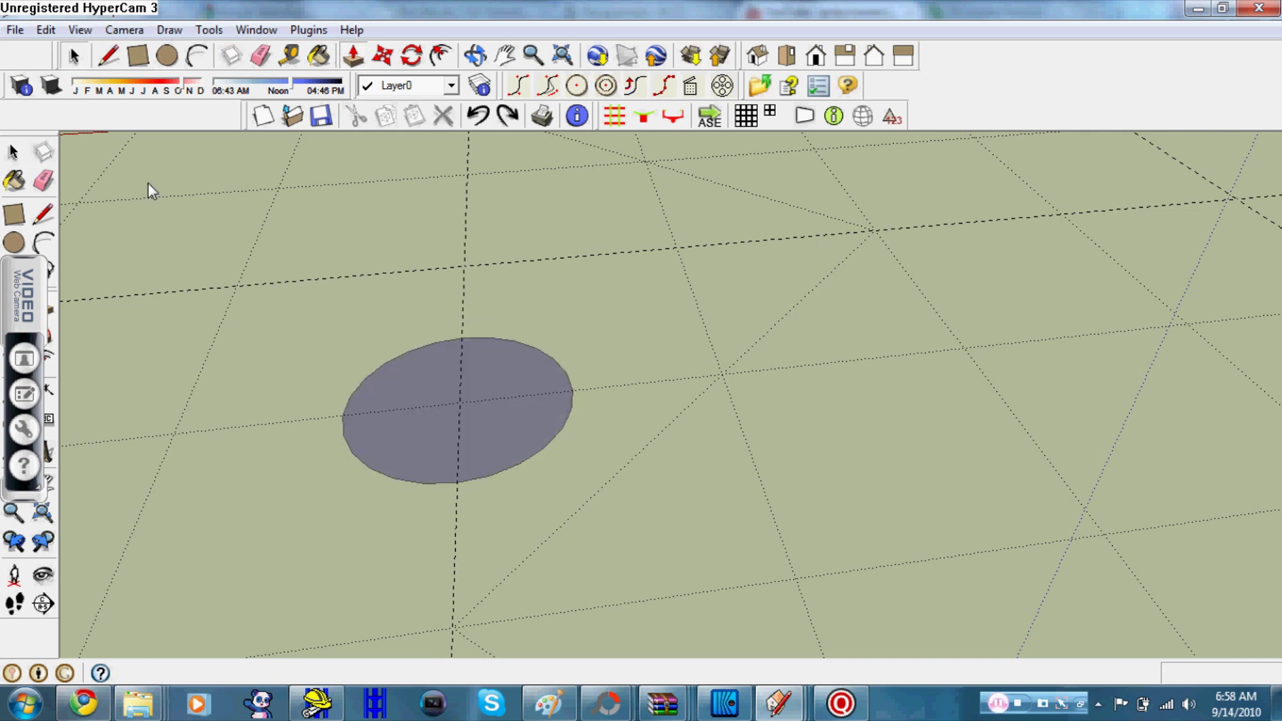
click(447, 484)
right_click(447, 483)
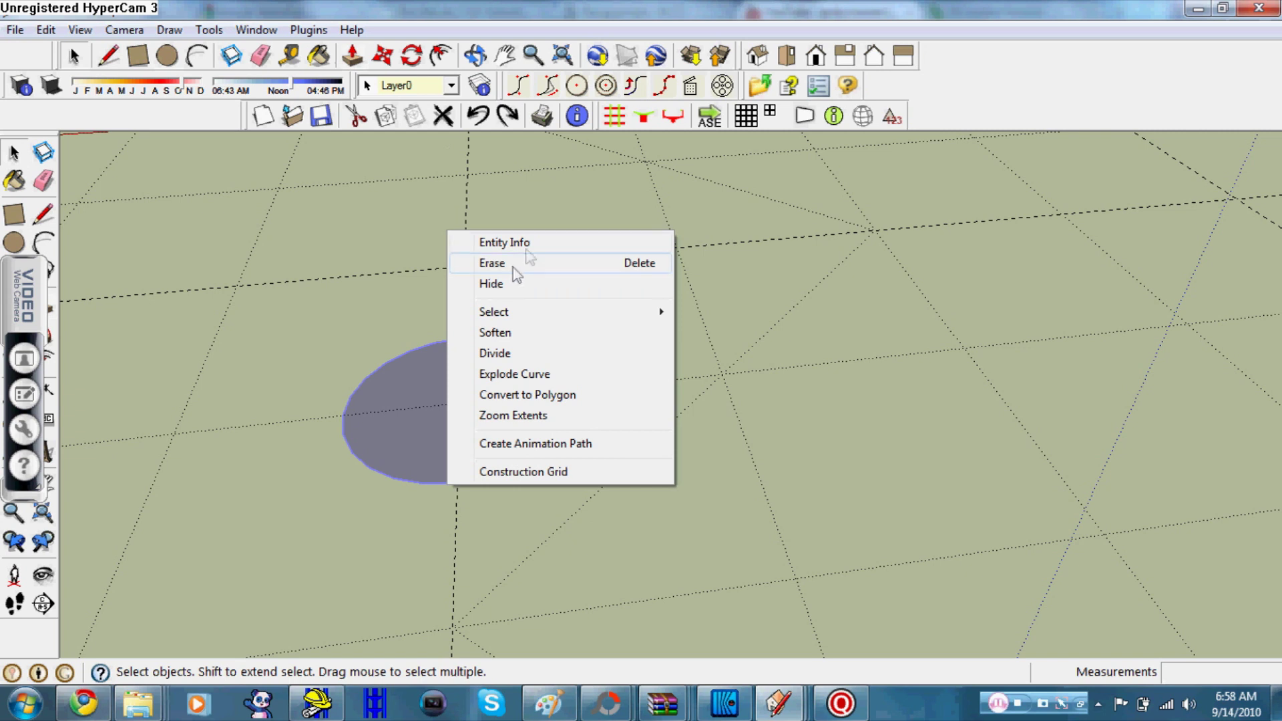
click(527, 247)
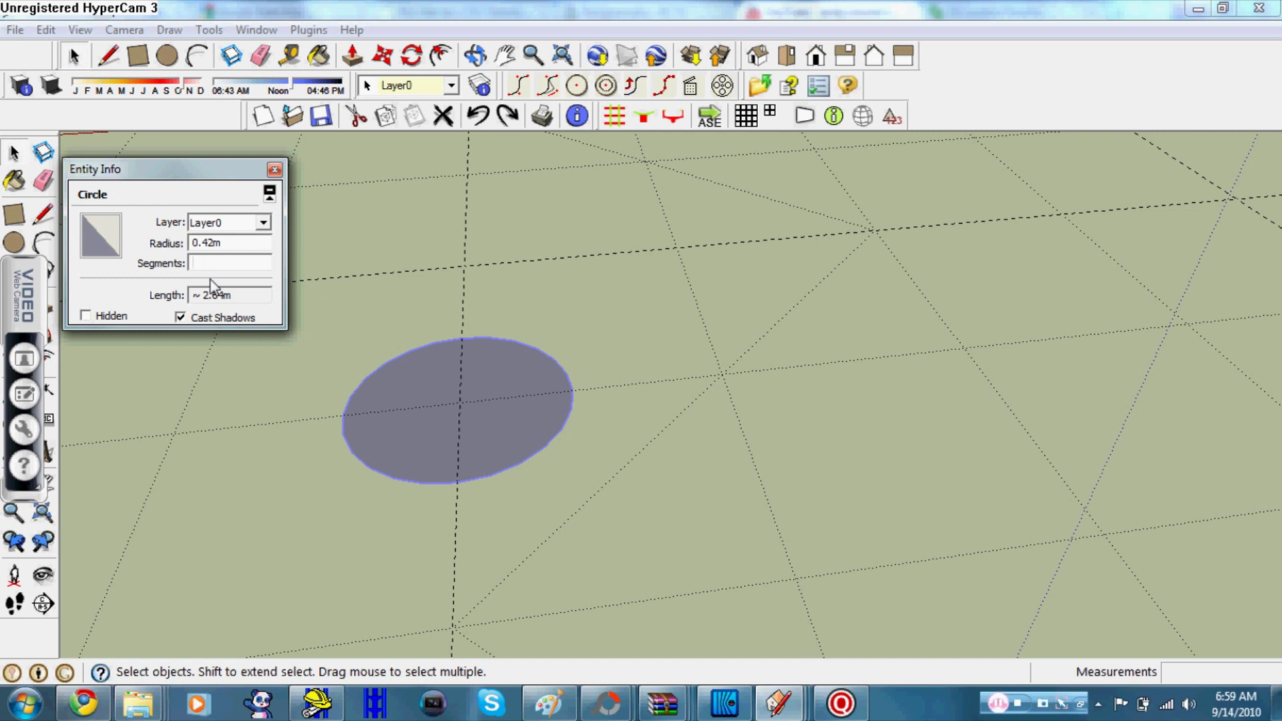
text(5)
click(250, 245)
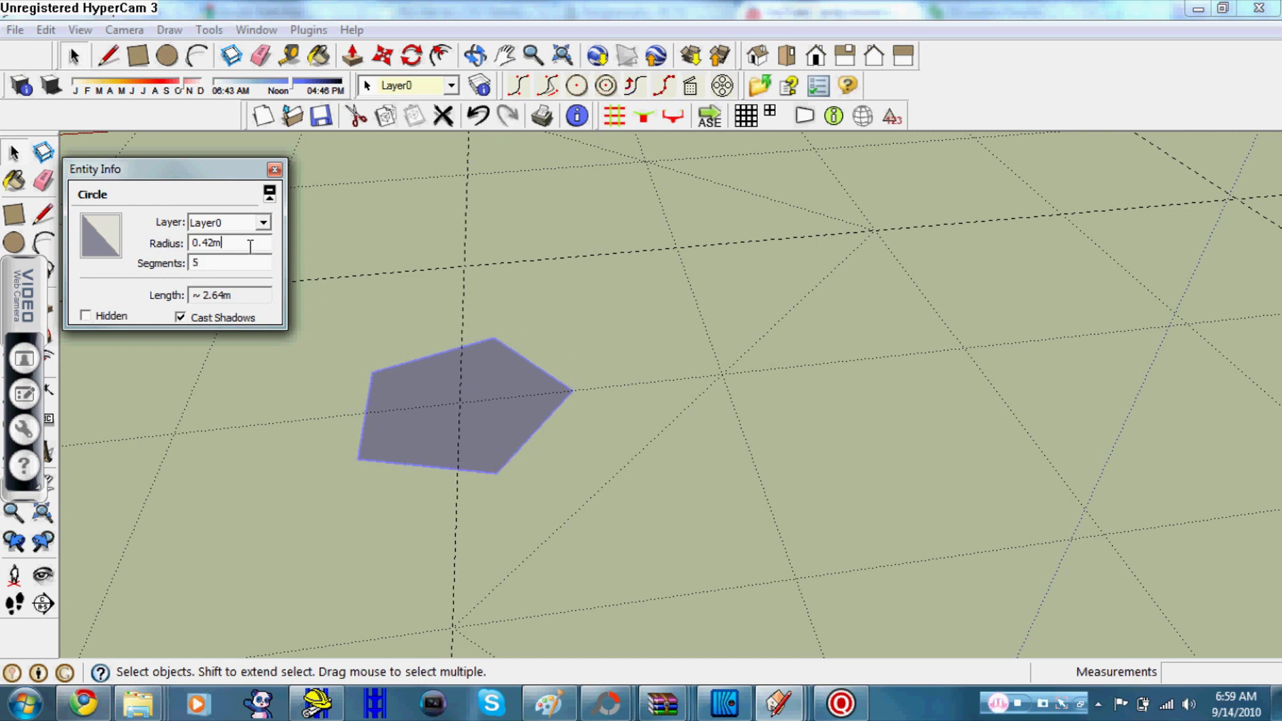
click(274, 170)
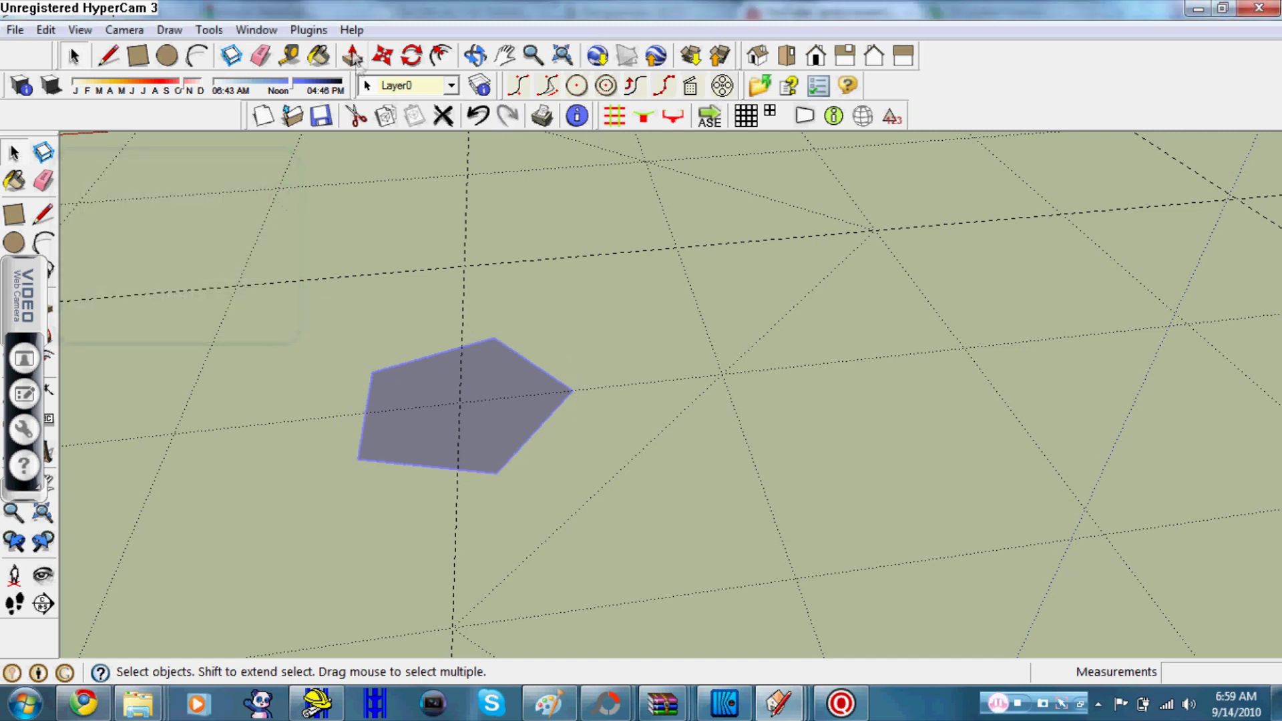
- Push/Pull the pentagon up 0.10m and delete its top face
click(354, 57)
drag(434, 447, 440, 419)
click(72, 54)
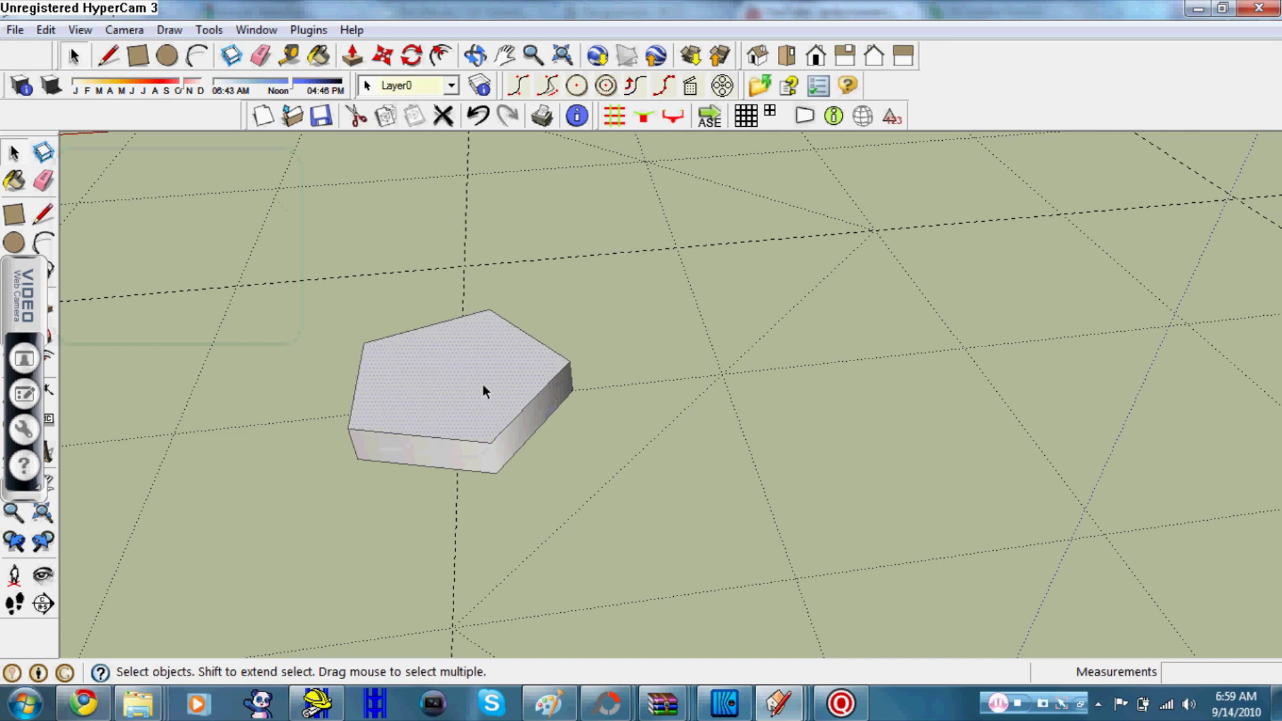
click(483, 384)
key(Delete)
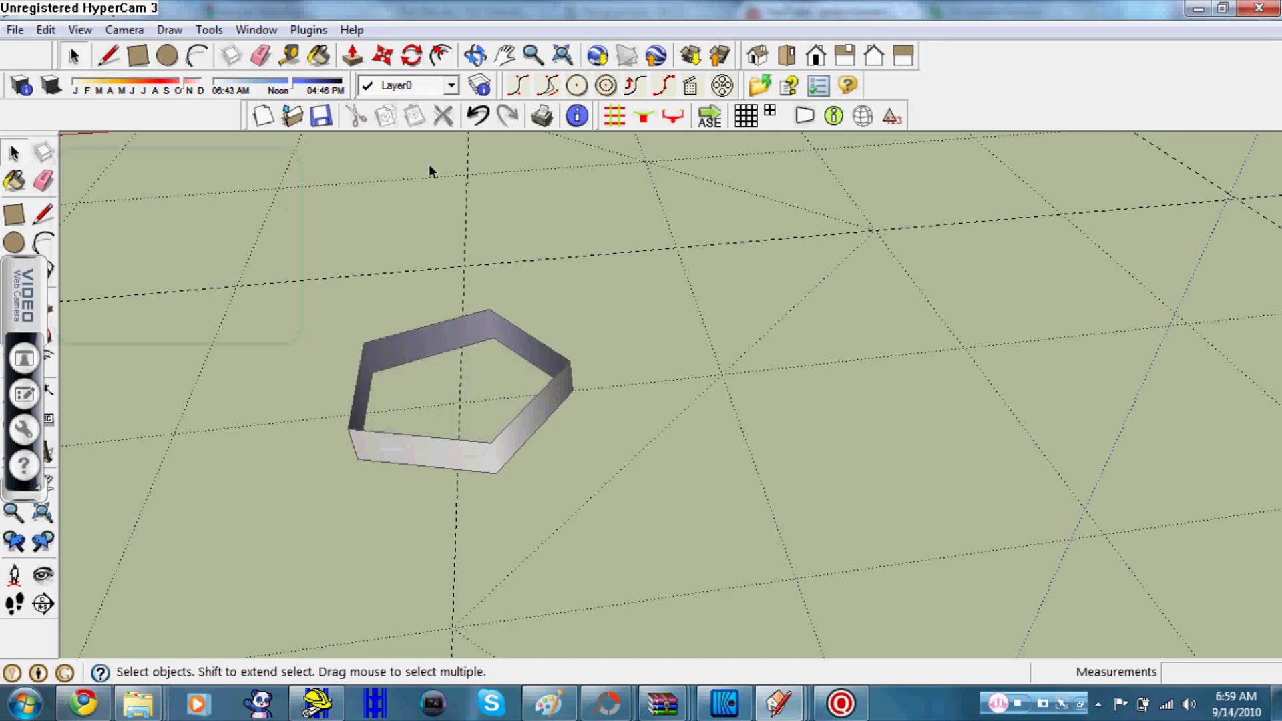
- Orbit the view around the open pentagonal ring
click(475, 55)
mouse_move(594, 306)
mouse_down()
mouse_move(701, 521)
mouse_move(561, 438)
mouse_move(332, 372)
mouse_up()
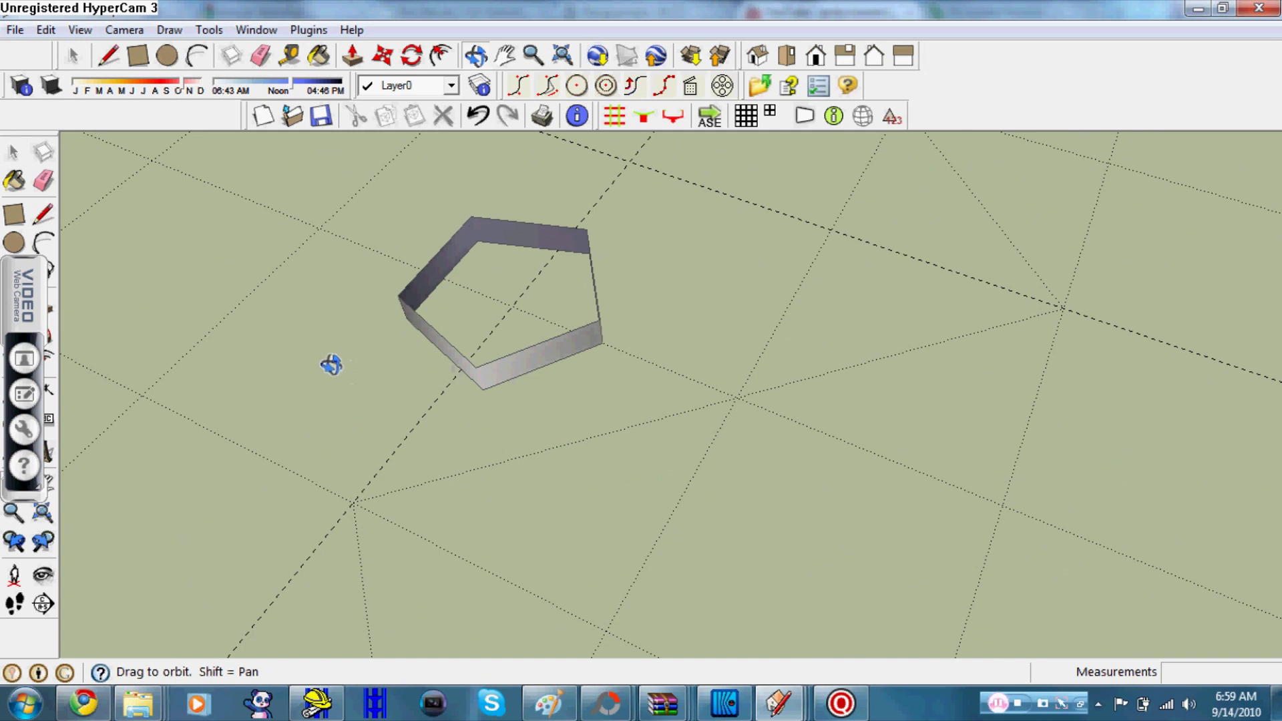
click(139, 58)
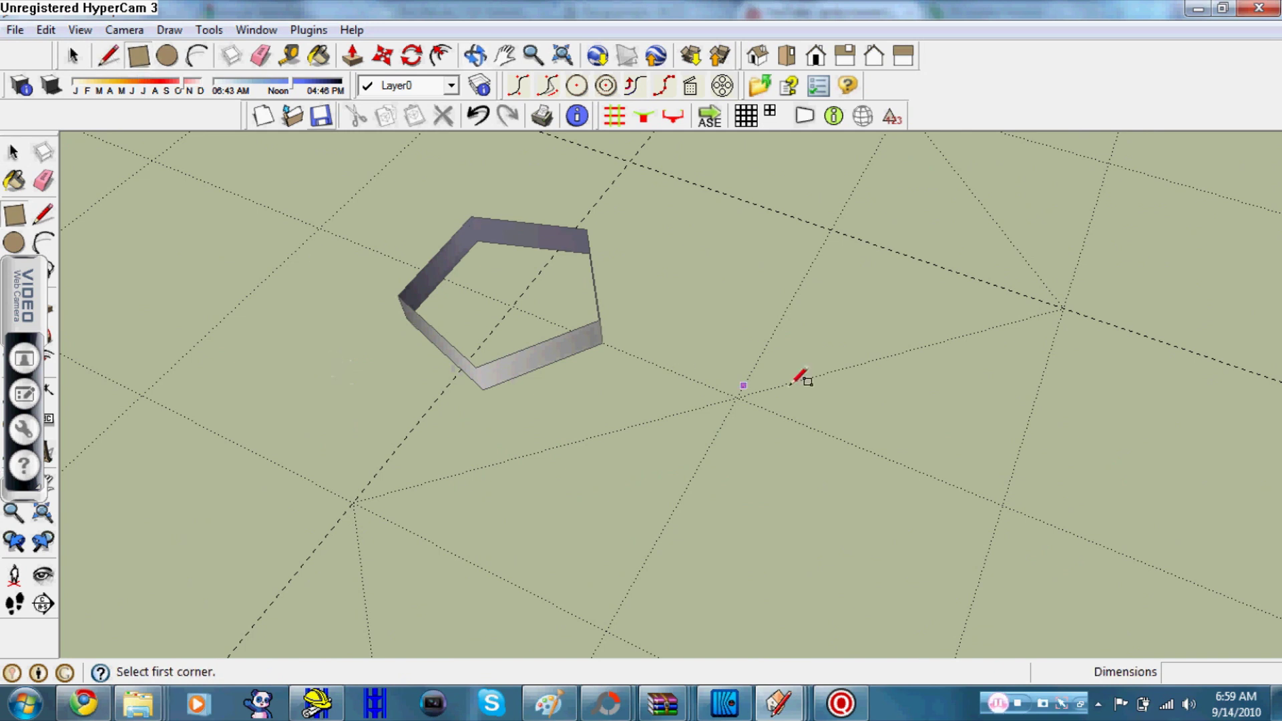
- Draw a 0.75m x 0.75m square on the ground beside the pentagon ring
click(736, 396)
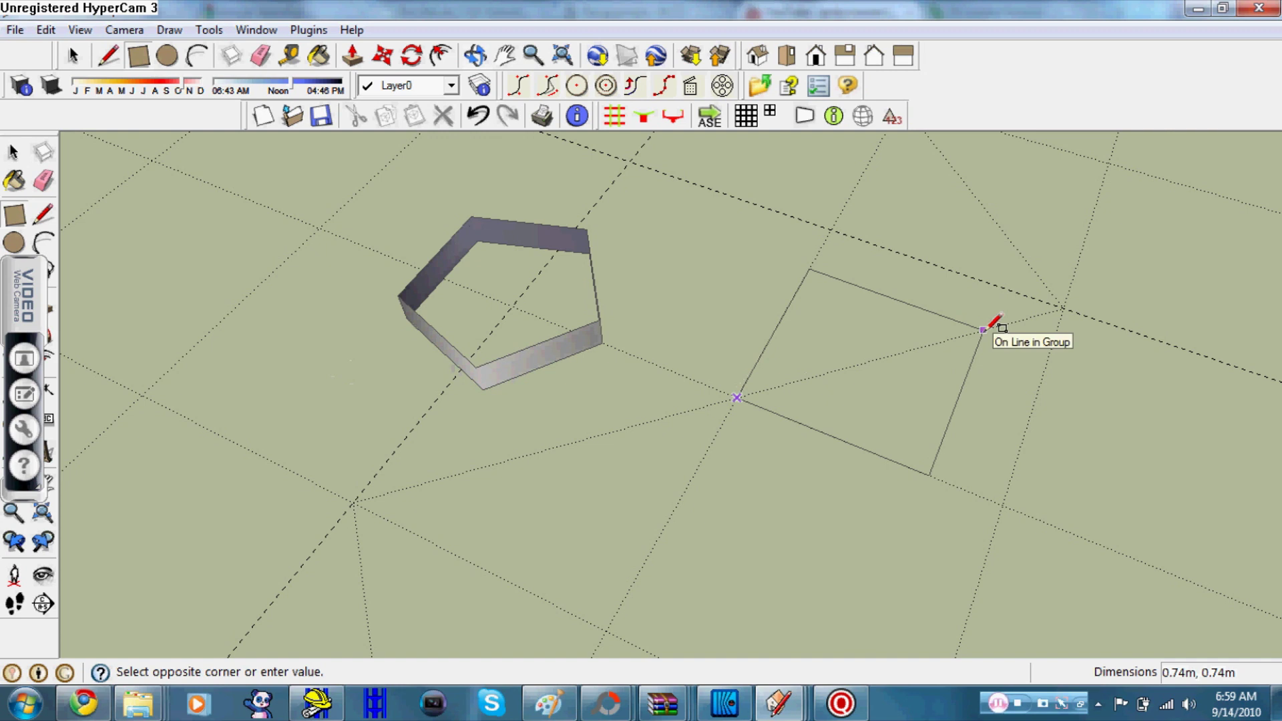
click(987, 330)
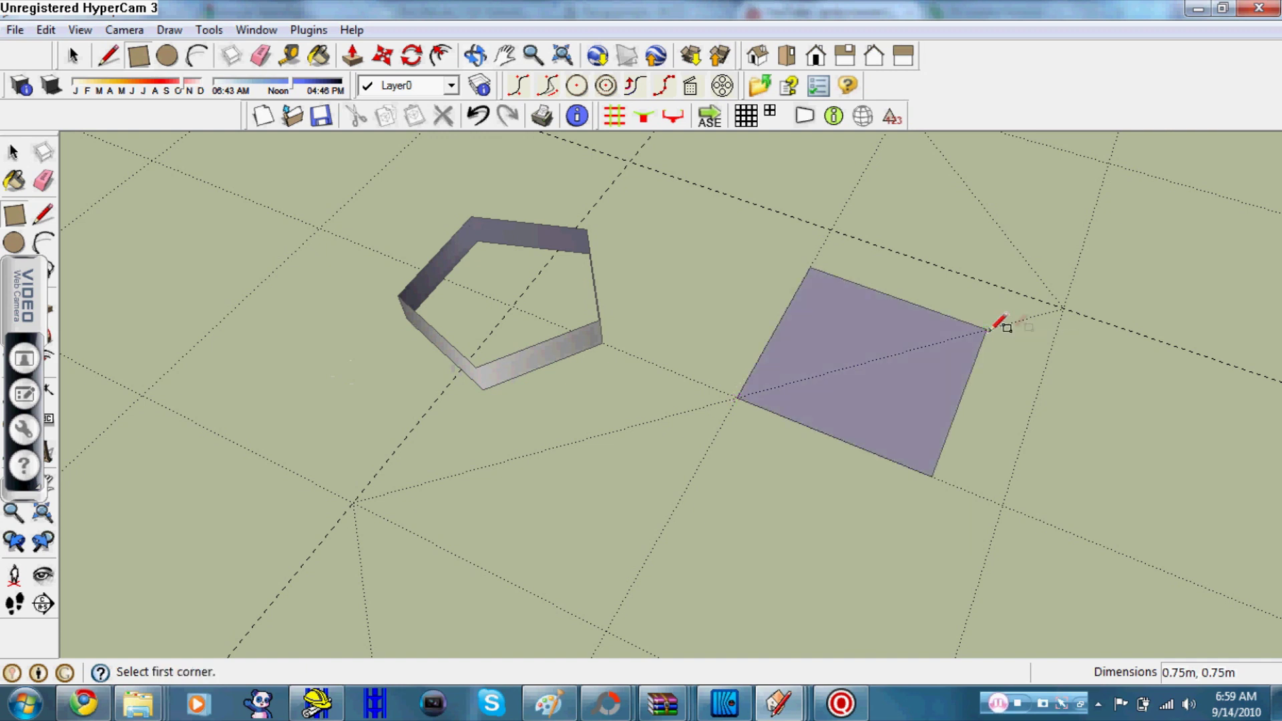
click(9, 32)
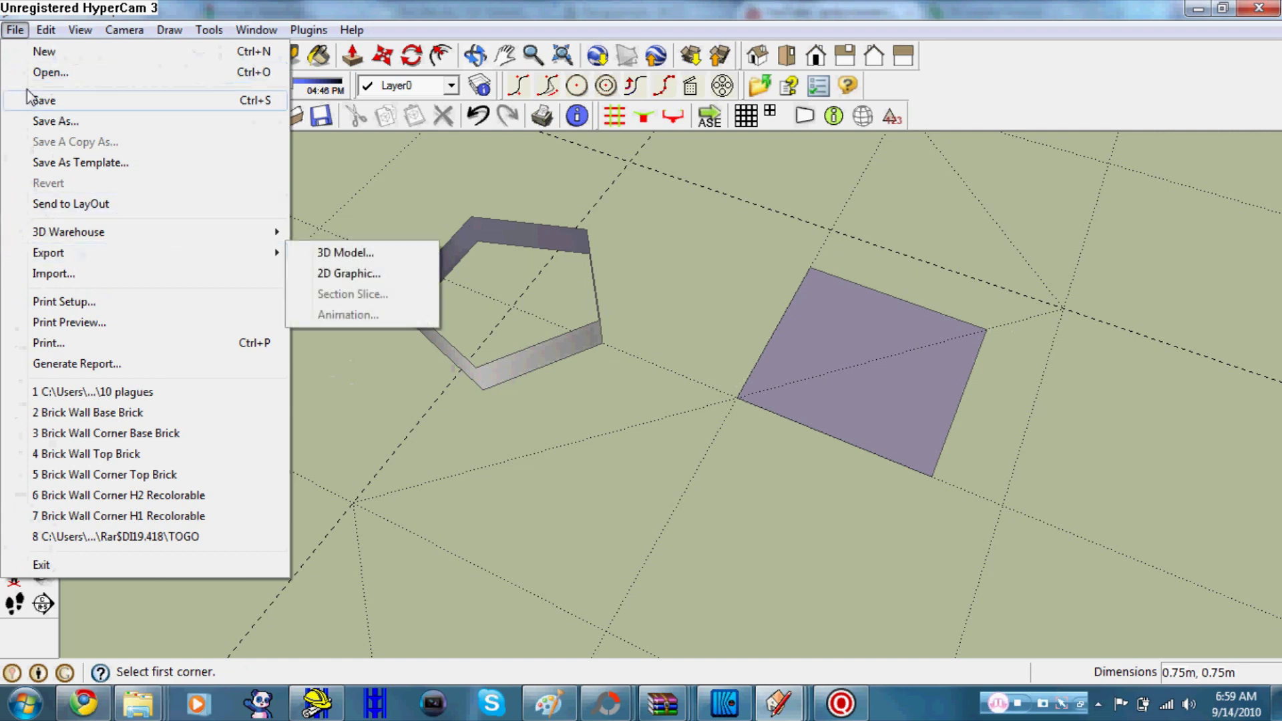
- Import the coasterwheel image and fit it corner to corner over the 0.75m square
click(53, 275)
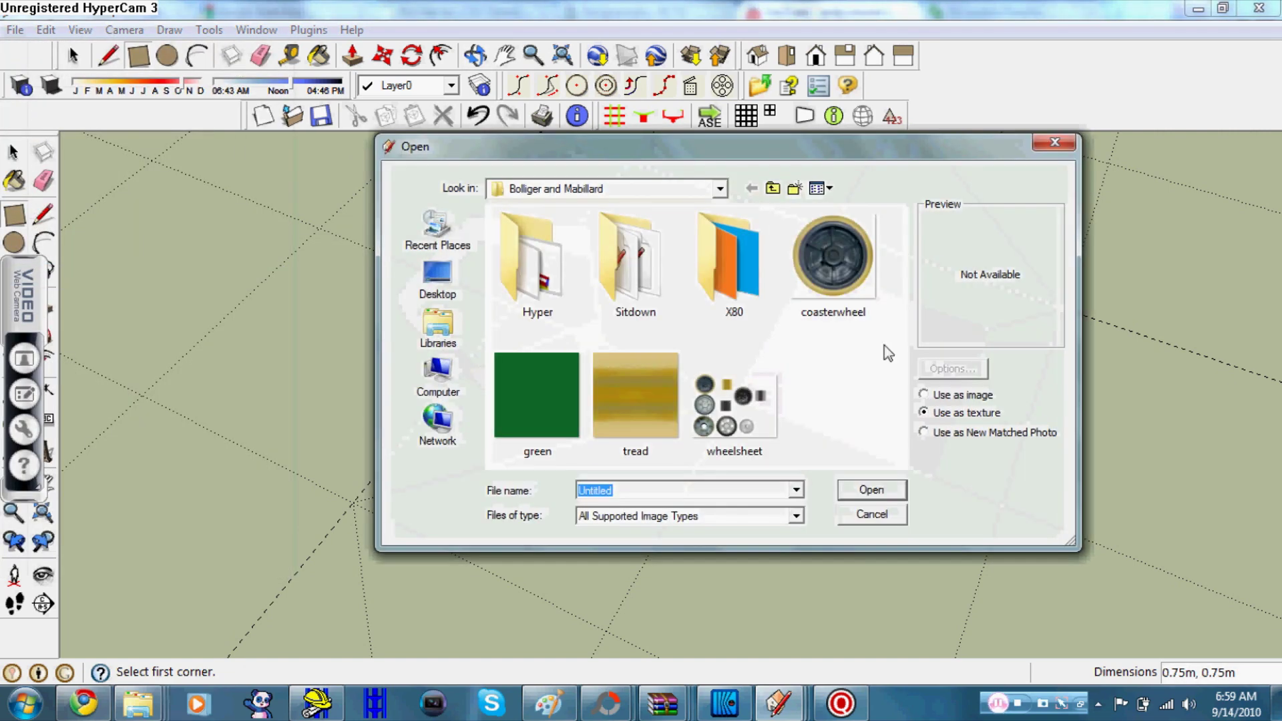
click(833, 261)
click(870, 490)
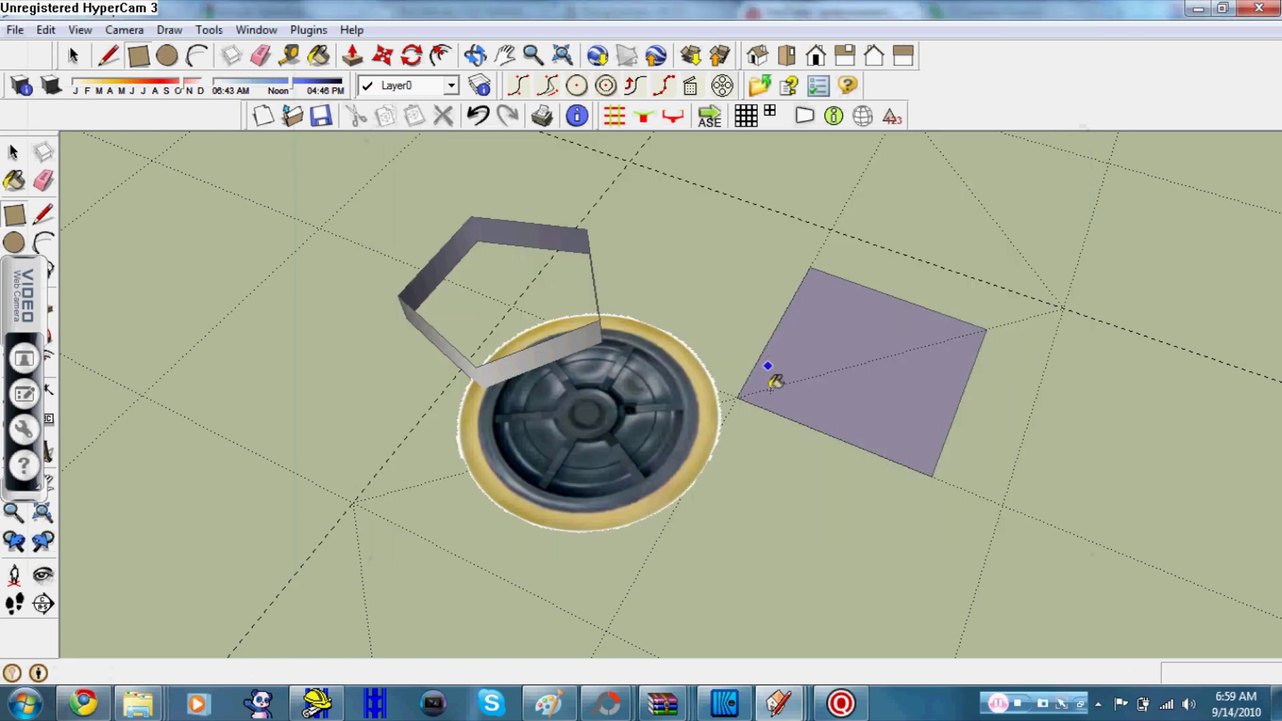
click(986, 329)
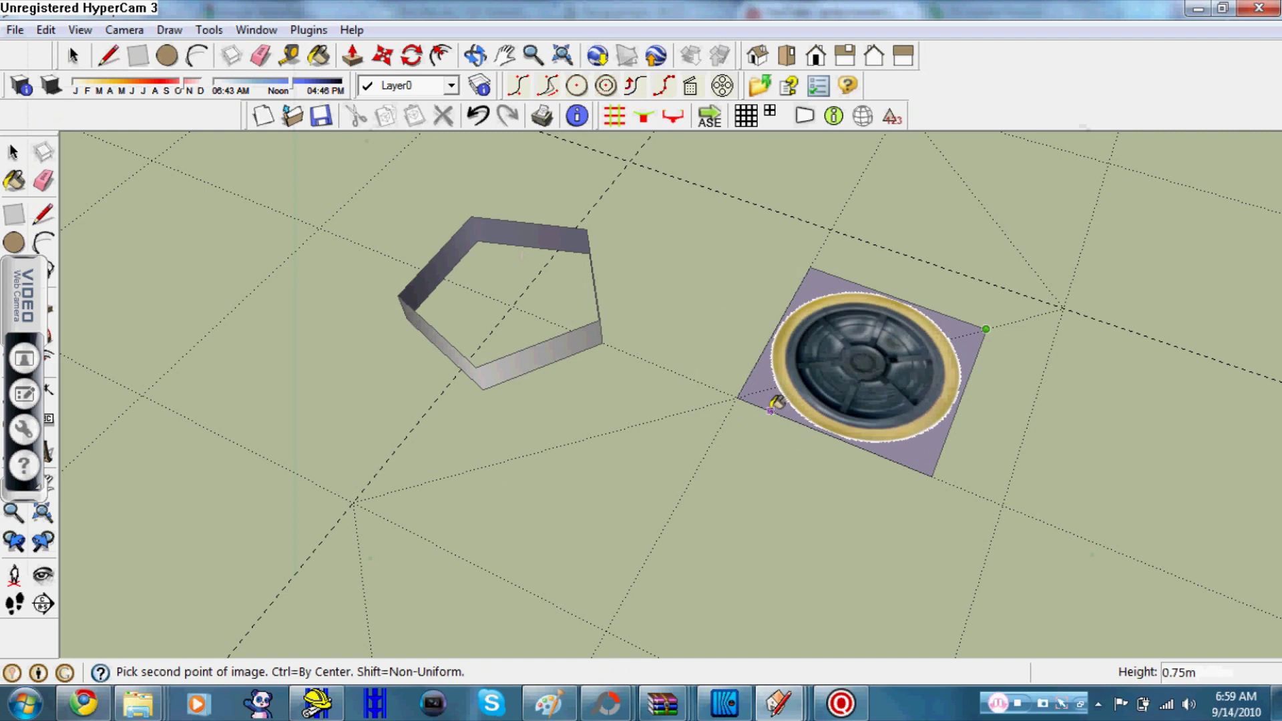
click(769, 409)
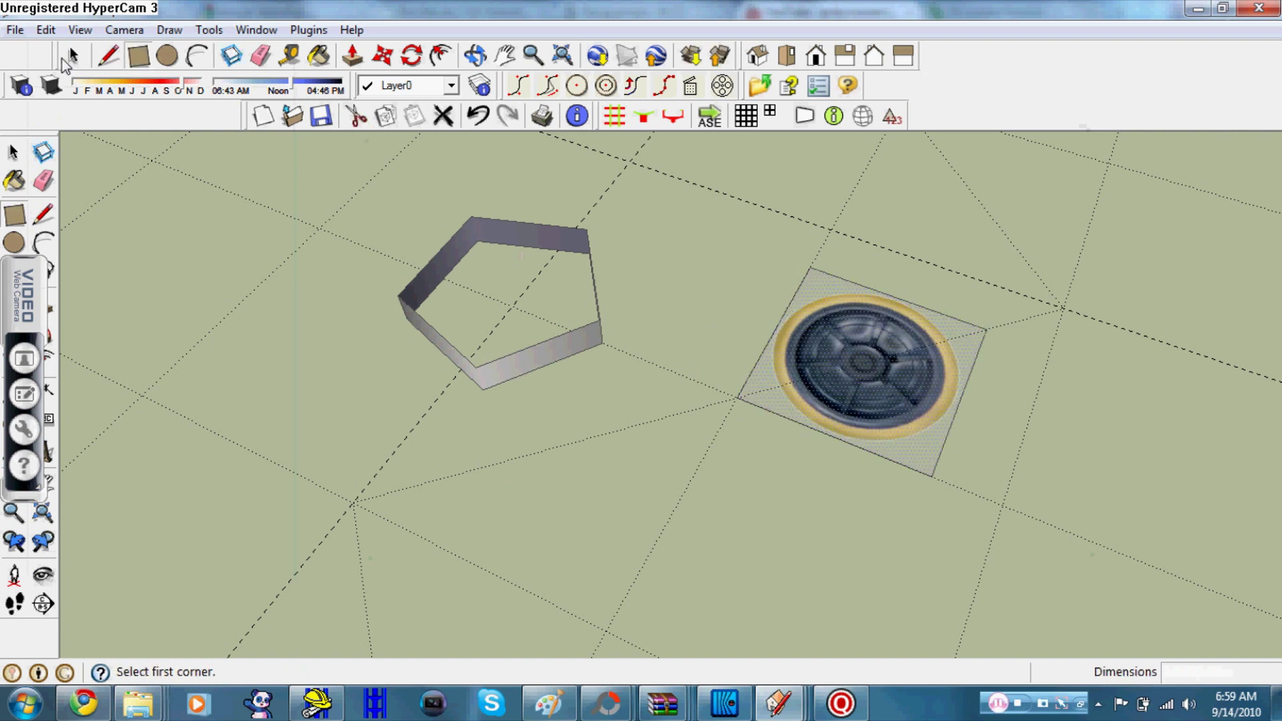
click(70, 57)
- Make the coasterwheel image into a group
drag(688, 225, 1076, 534)
right_click(915, 402)
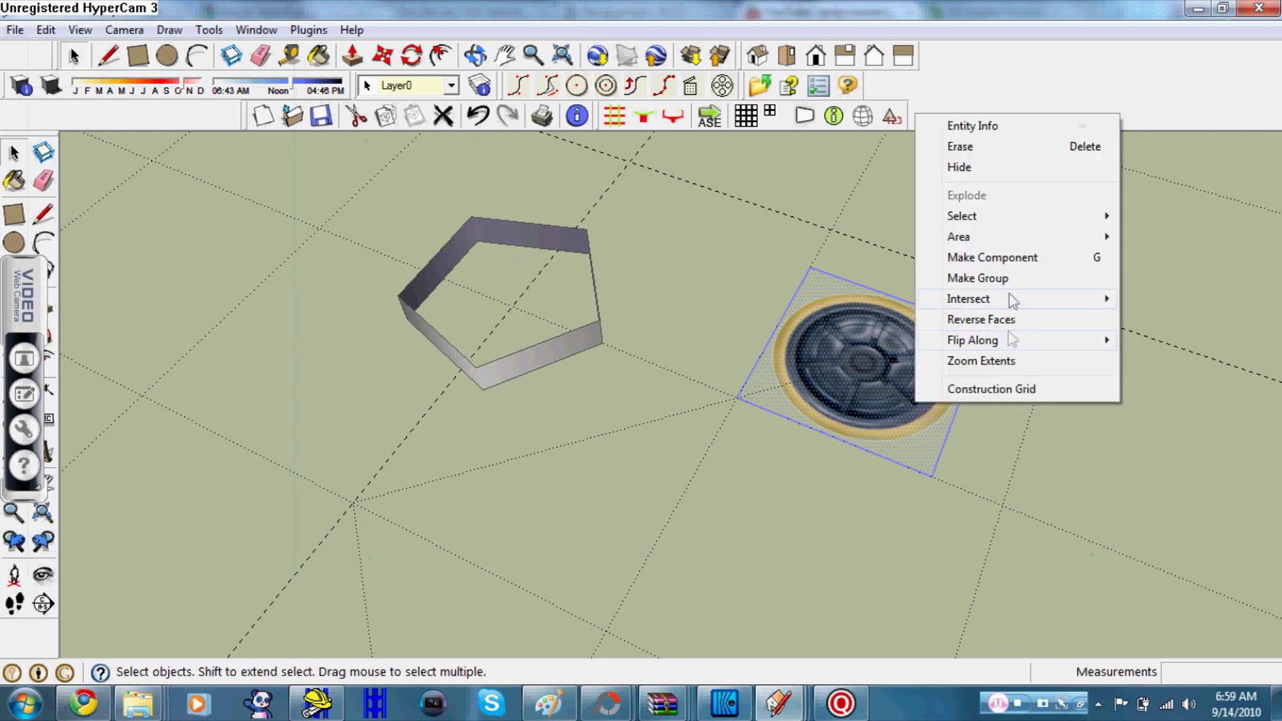
click(978, 278)
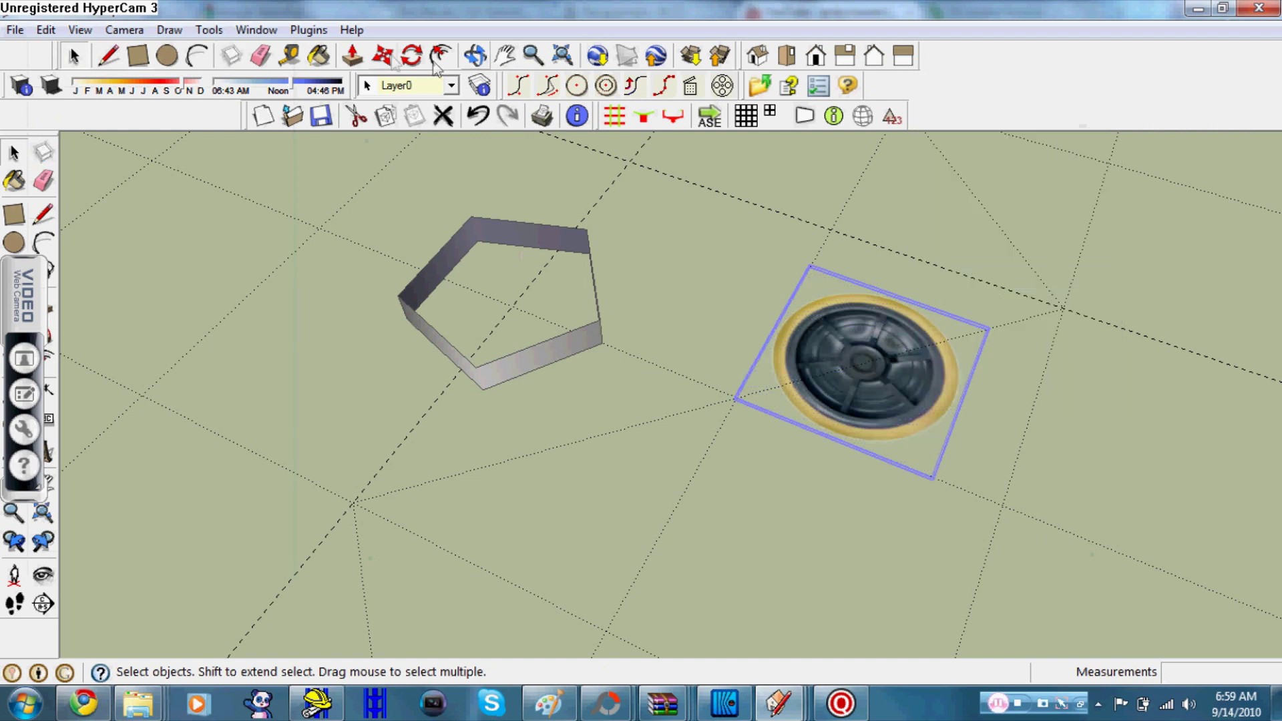
- Move the wheel group onto the pentagon ring, centred over it
click(384, 57)
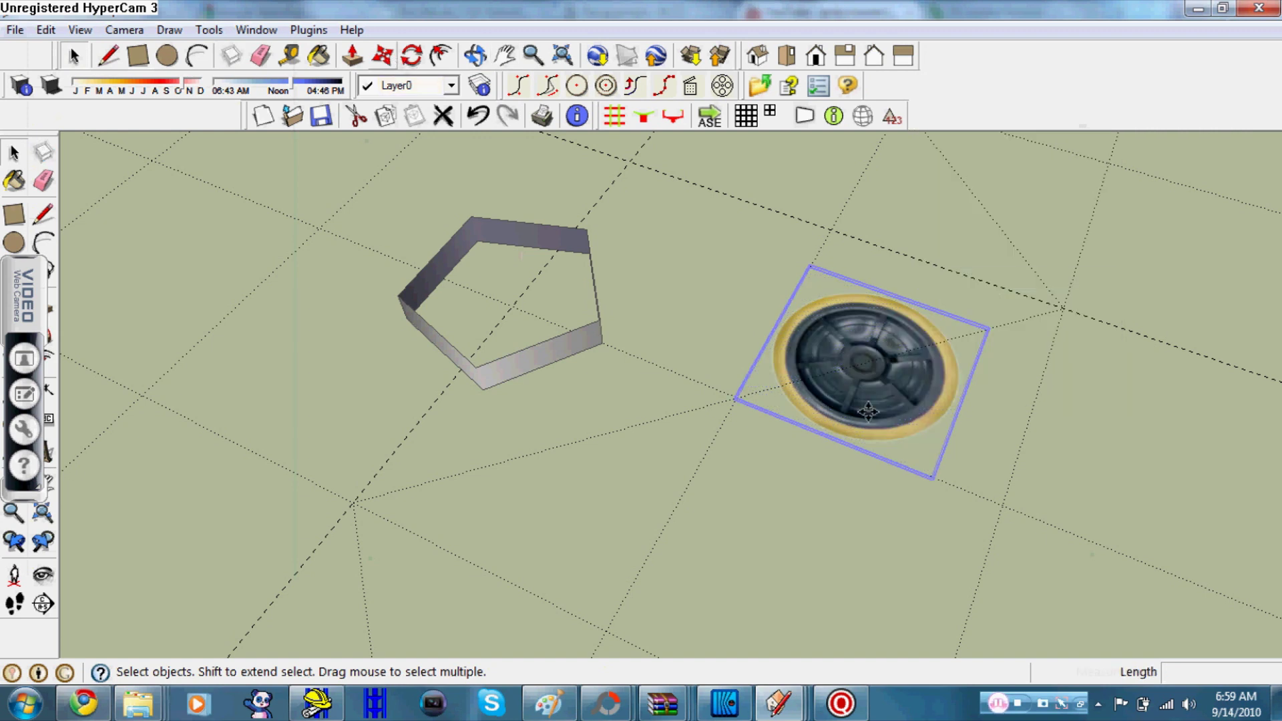
click(933, 482)
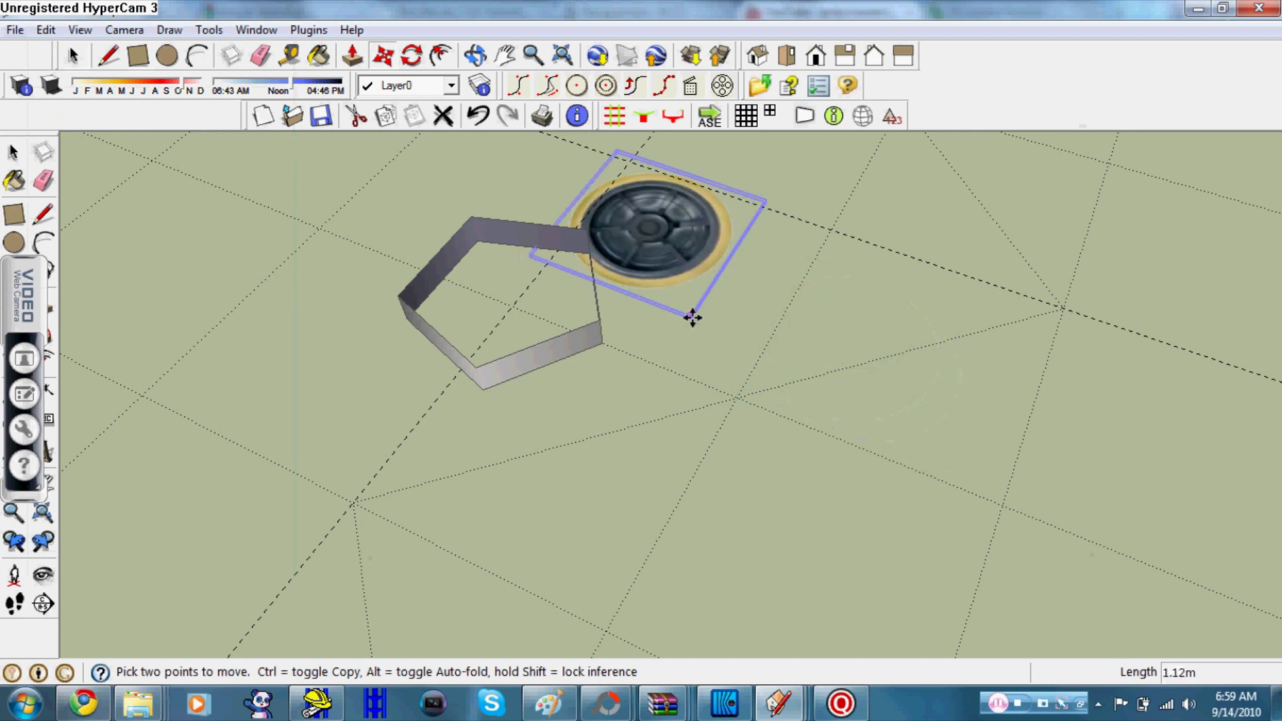
click(476, 367)
click(469, 298)
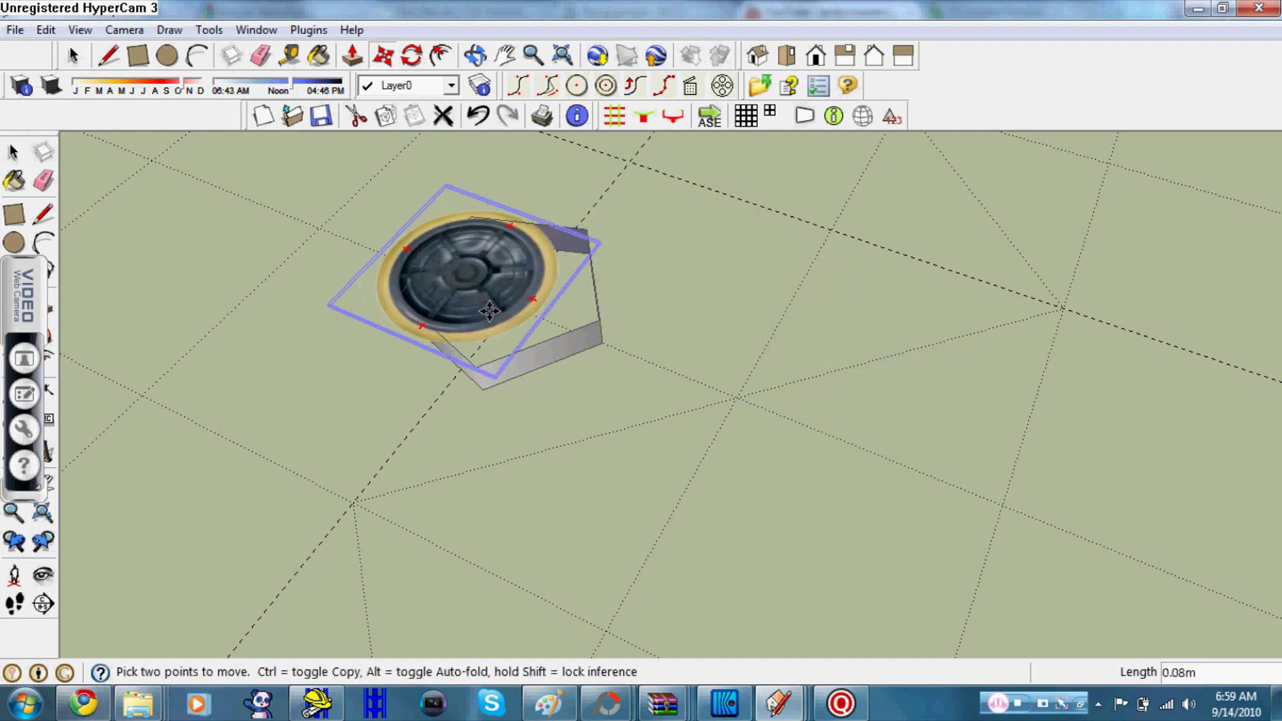
click(522, 328)
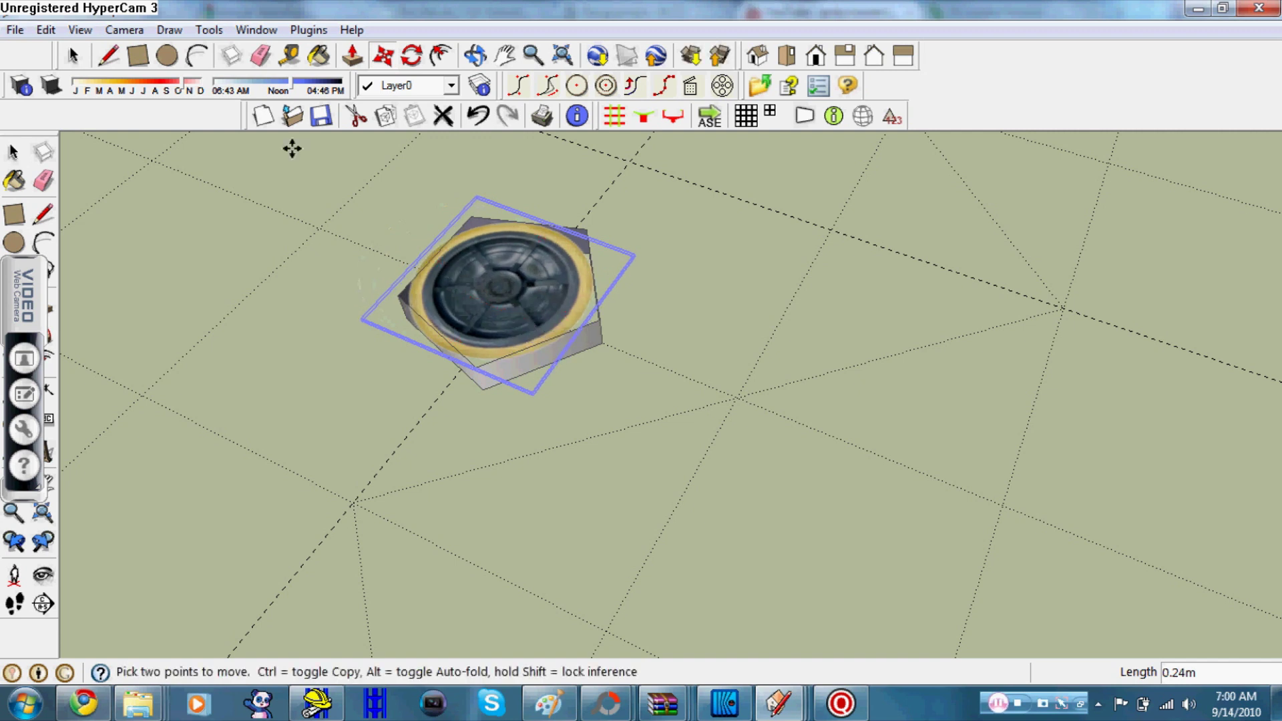
drag(37, 314, 147, 254)
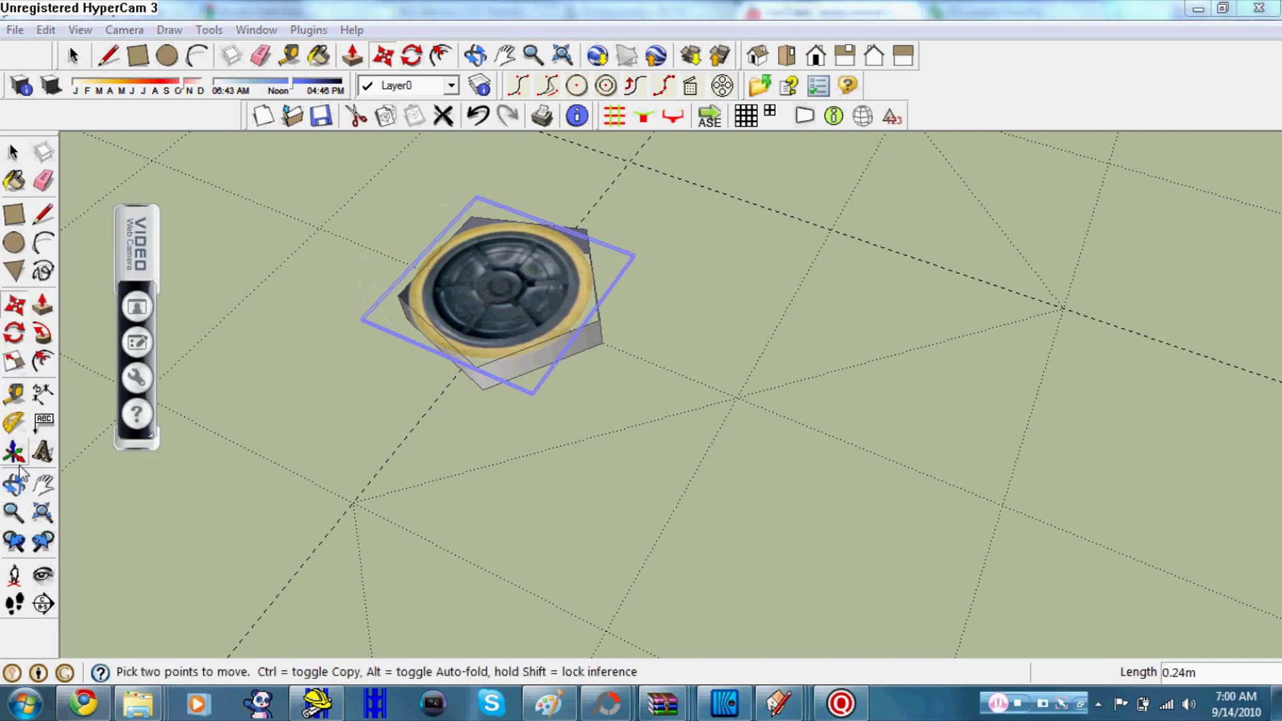
- Scale the wheel group up by 1.22 and recentre it over the ring
click(14, 363)
drag(633, 256, 690, 253)
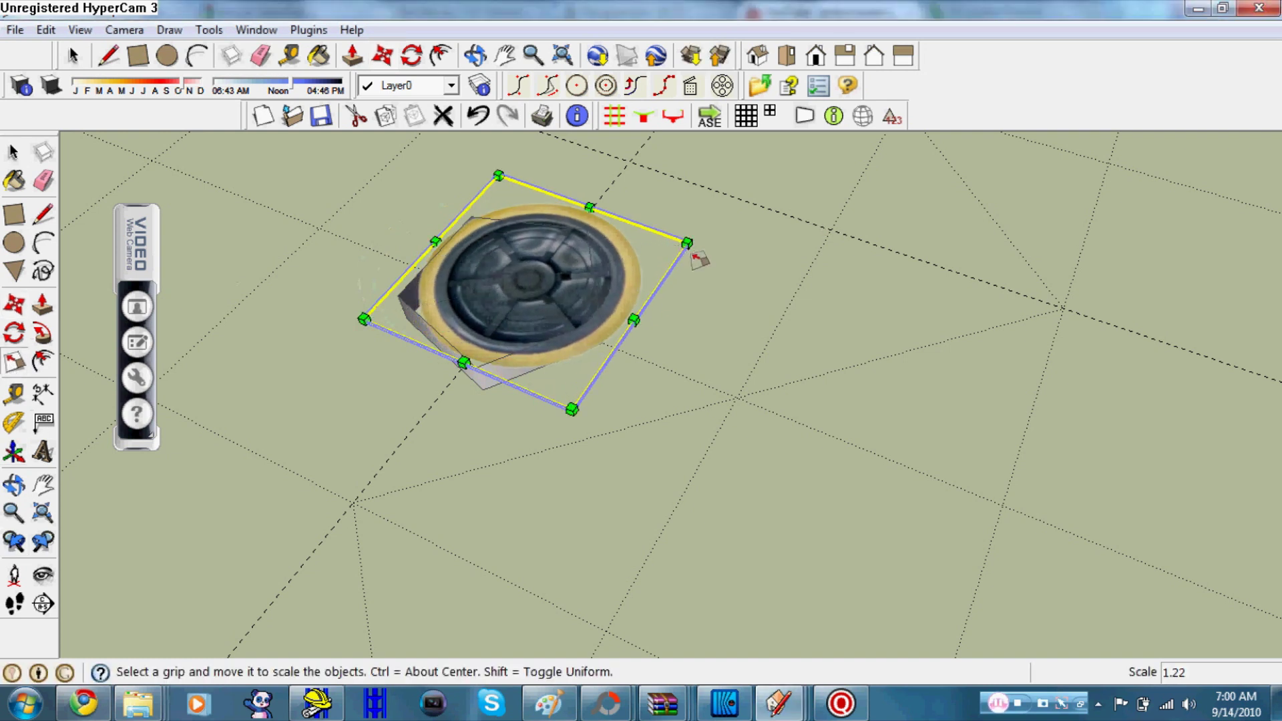
click(384, 57)
click(531, 278)
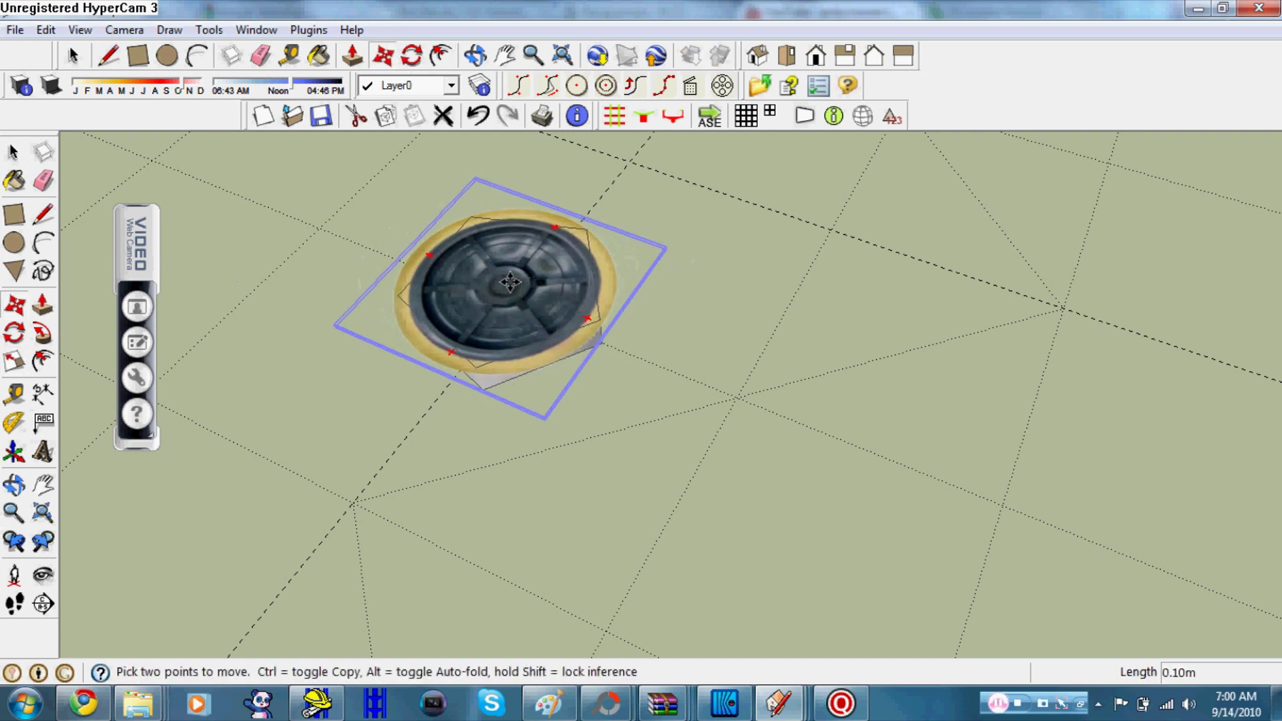
click(510, 281)
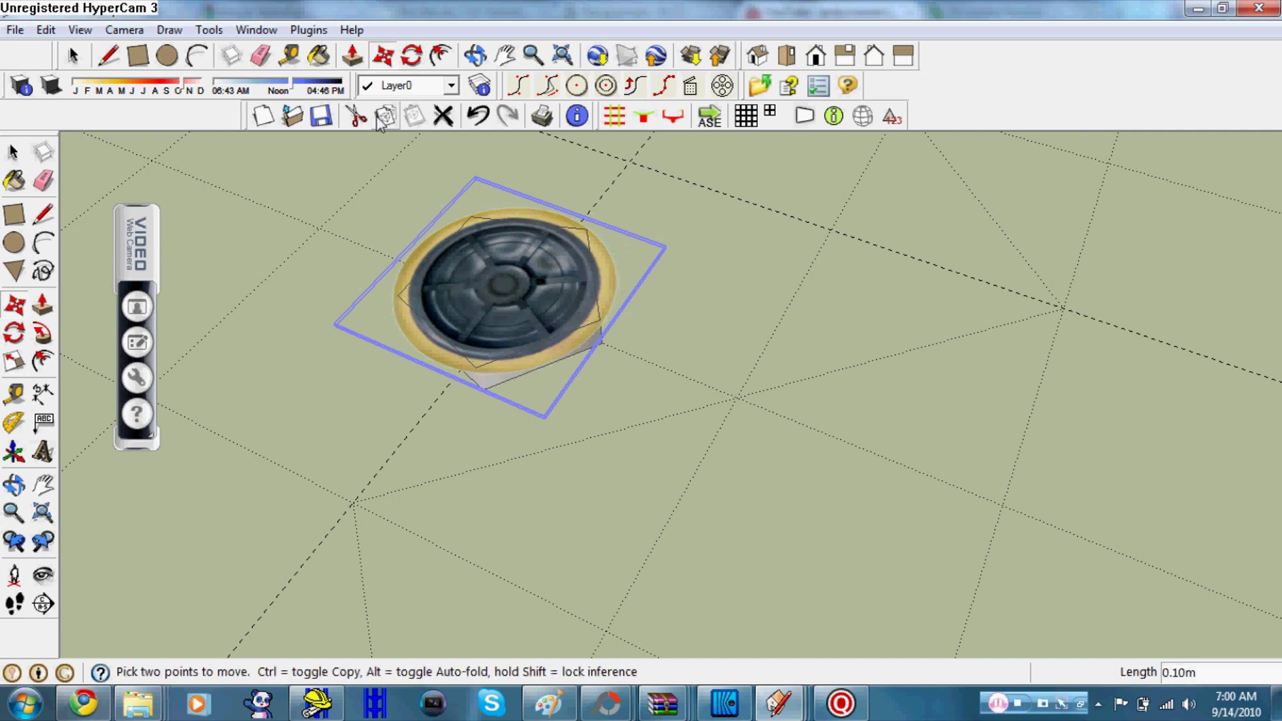
- Paste a wheel disc copy onto the original, then orbit to a low side view
click(414, 118)
click(389, 461)
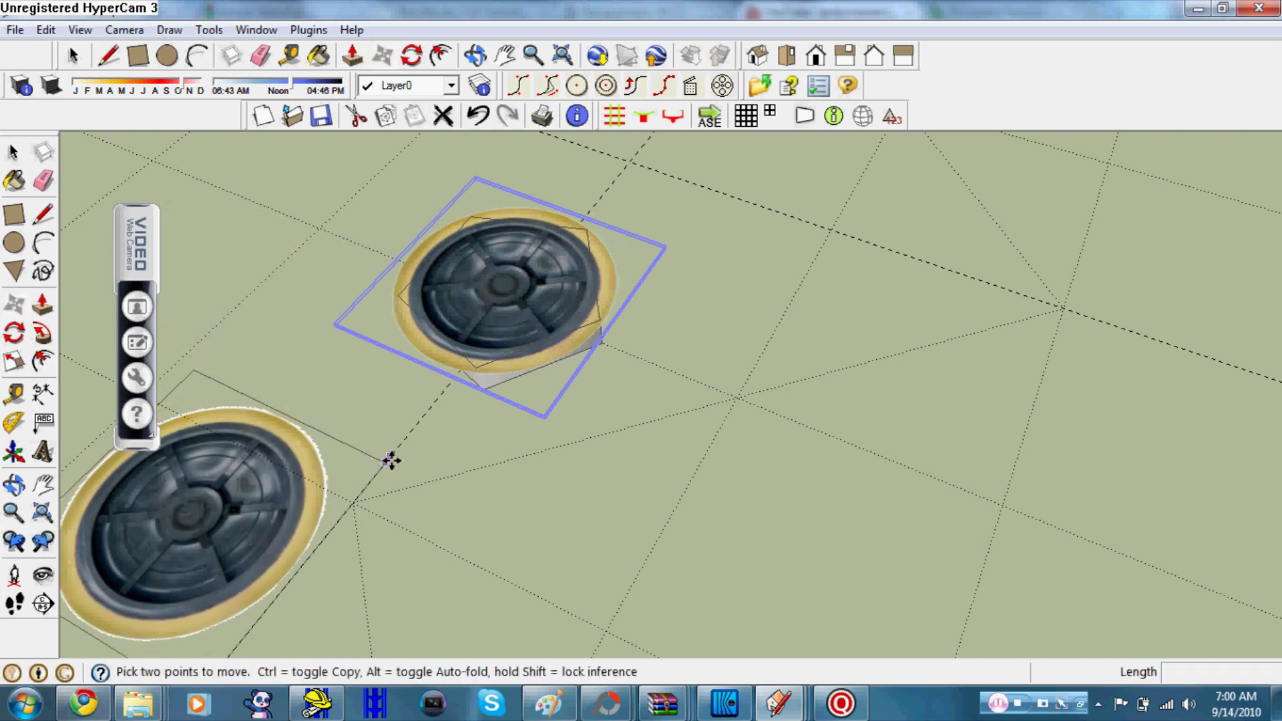
click(388, 461)
click(661, 247)
click(474, 57)
drag(527, 144, 562, 326)
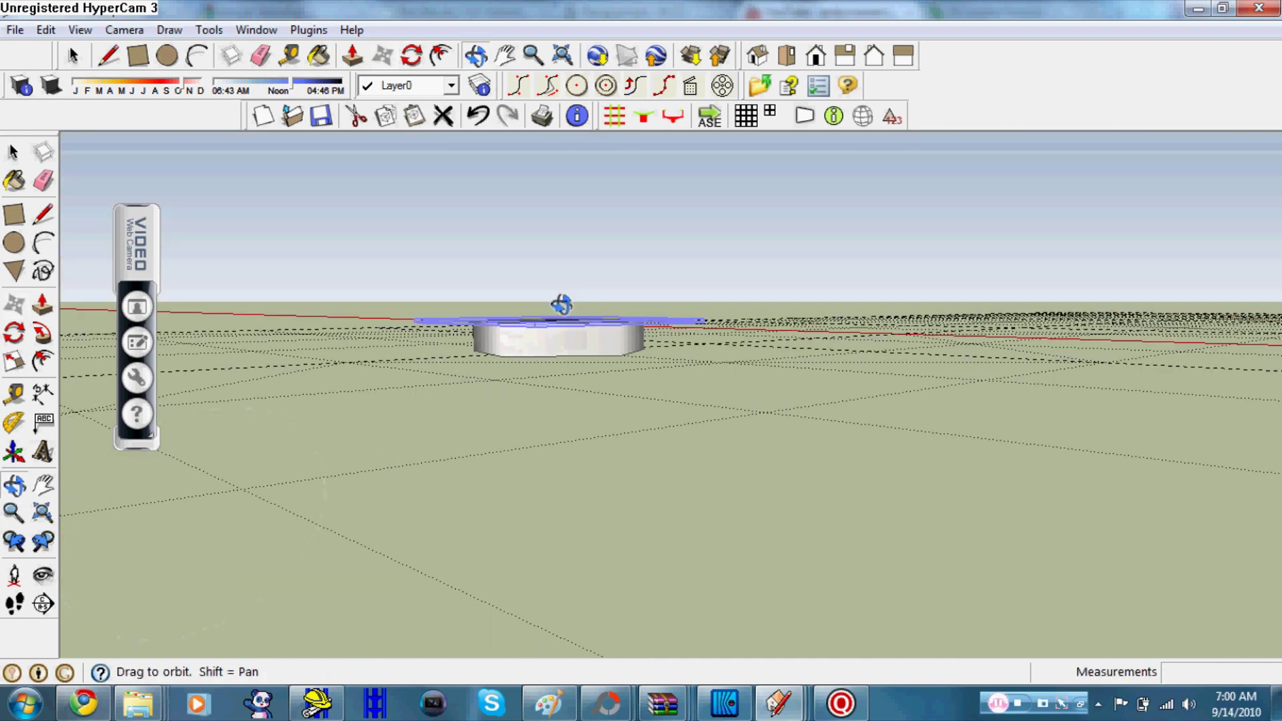
- Move the wheel disc copy about 0.14m down the blue axis below the ring
scroll(563, 326, up, 2)
click(384, 57)
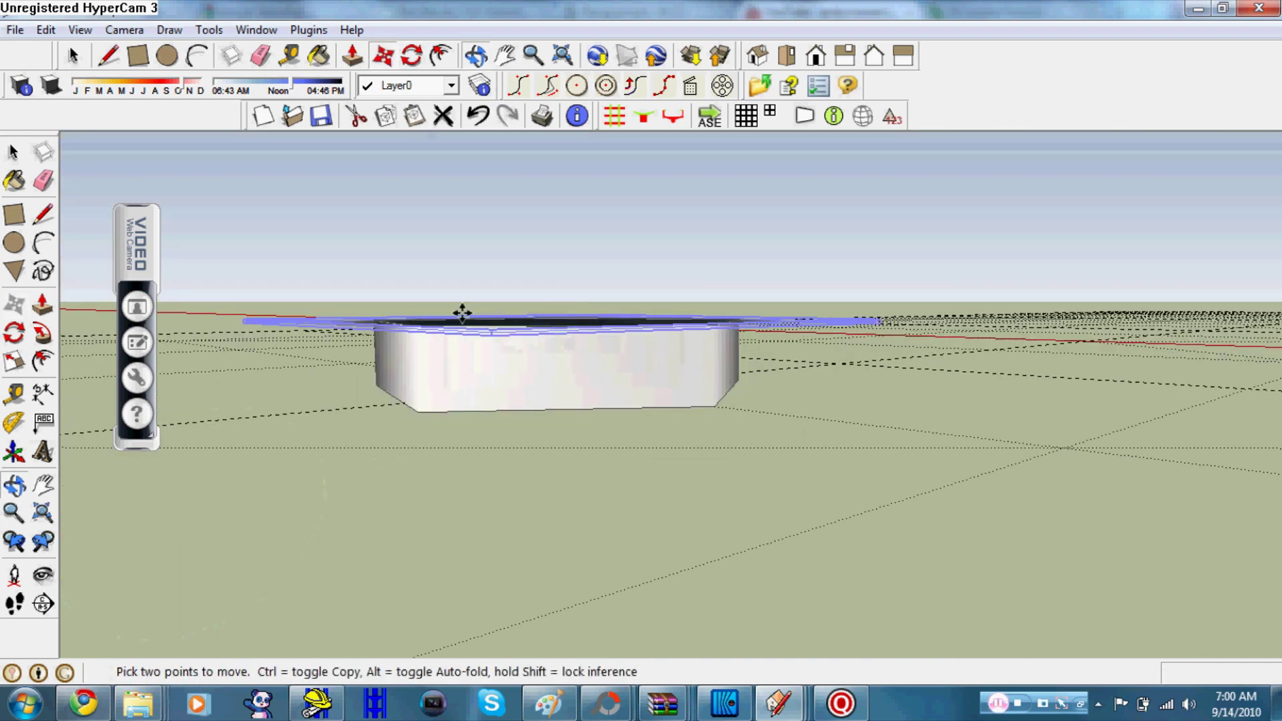
click(494, 334)
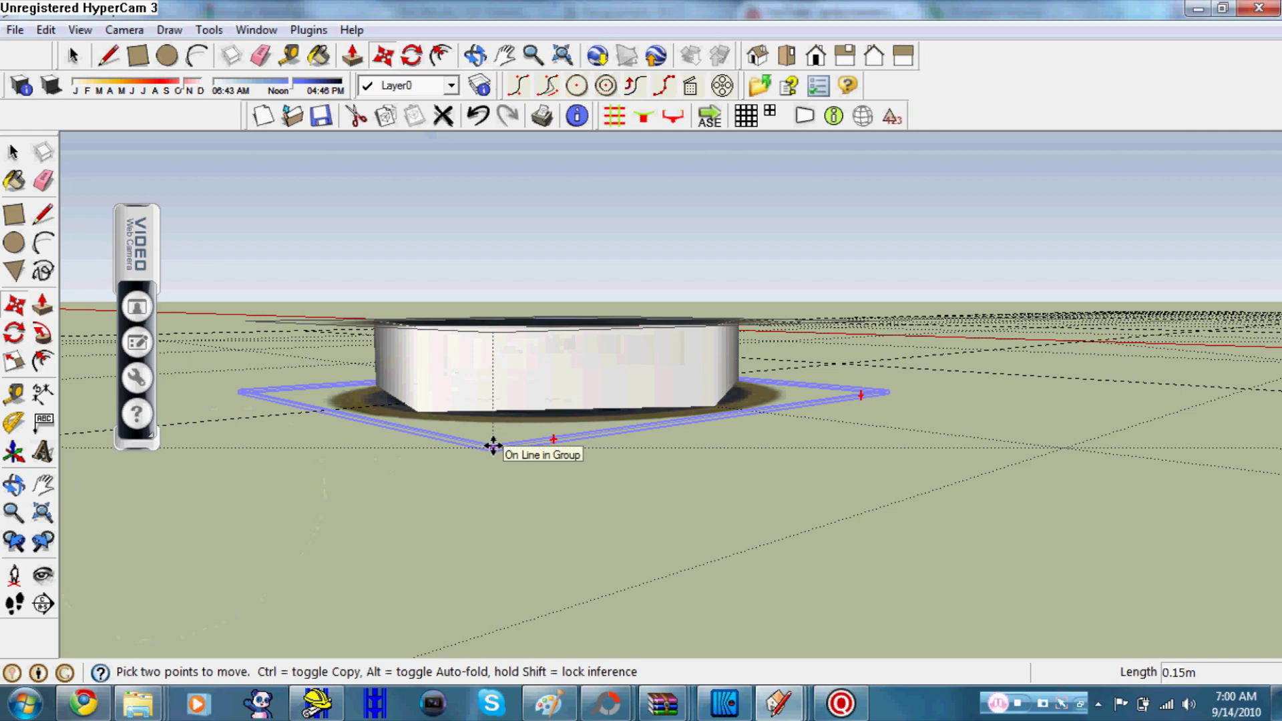
click(495, 442)
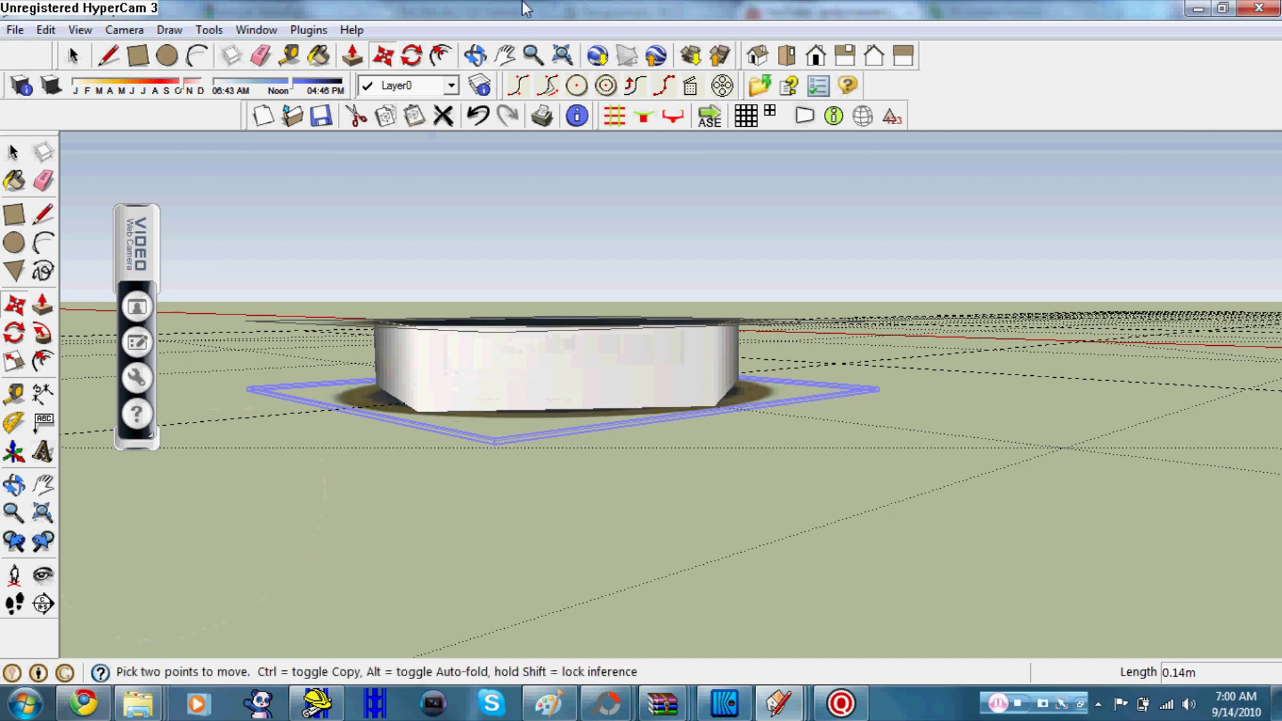
click(475, 55)
mouse_move(507, 200)
mouse_down()
mouse_move(603, 338)
mouse_move(716, 400)
mouse_move(953, 395)
mouse_move(859, 343)
mouse_move(873, 229)
mouse_move(860, 213)
mouse_move(641, 245)
mouse_up()
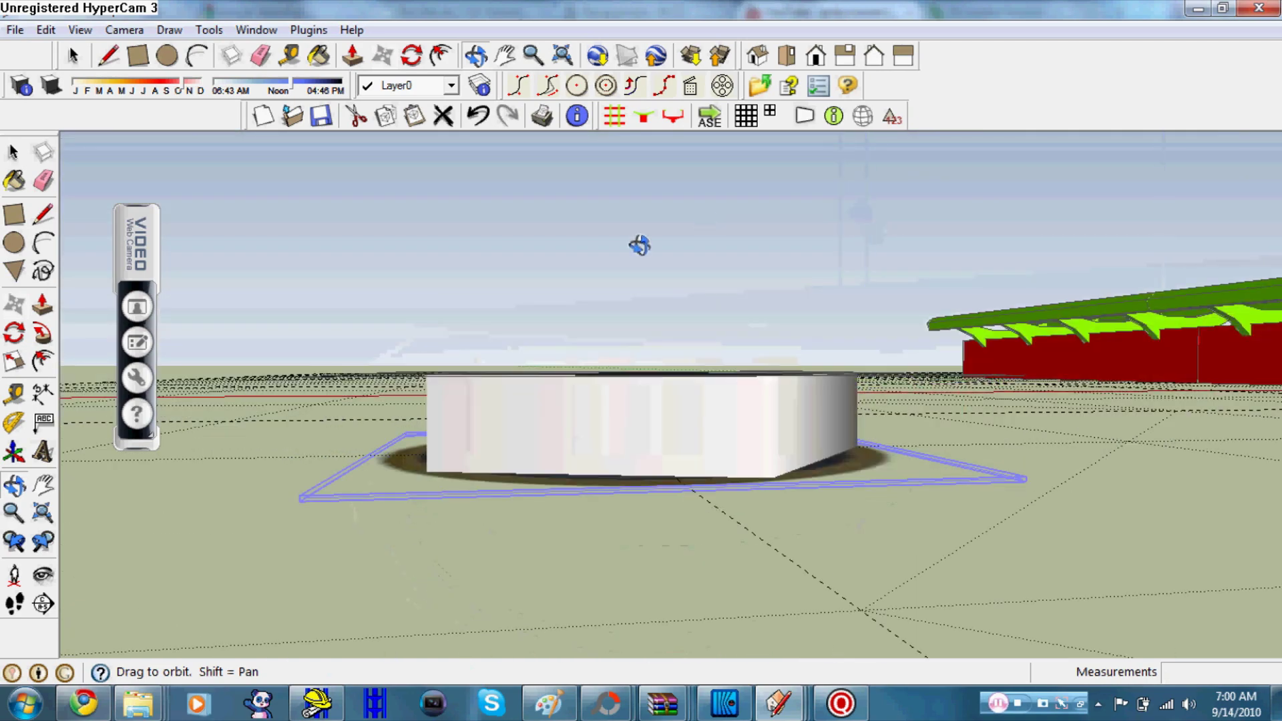
- Import tread.jpg as a texture stretched across the ring's front side face
click(14, 29)
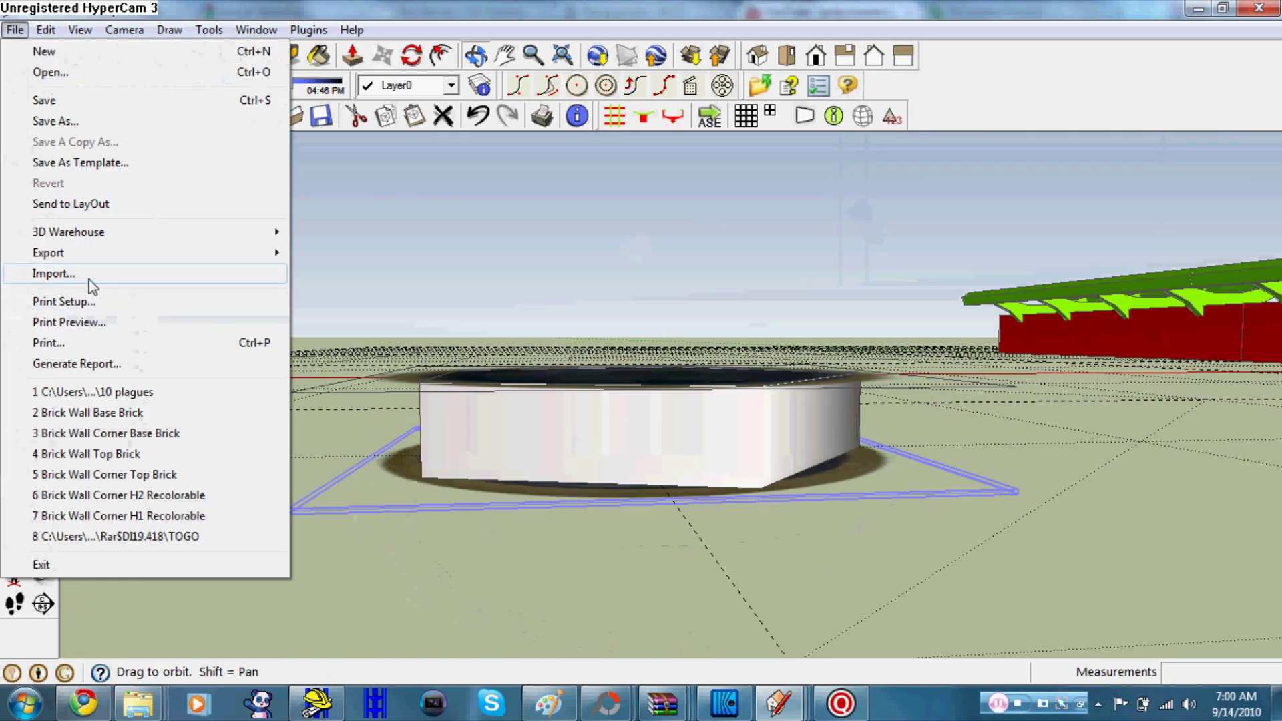
click(93, 274)
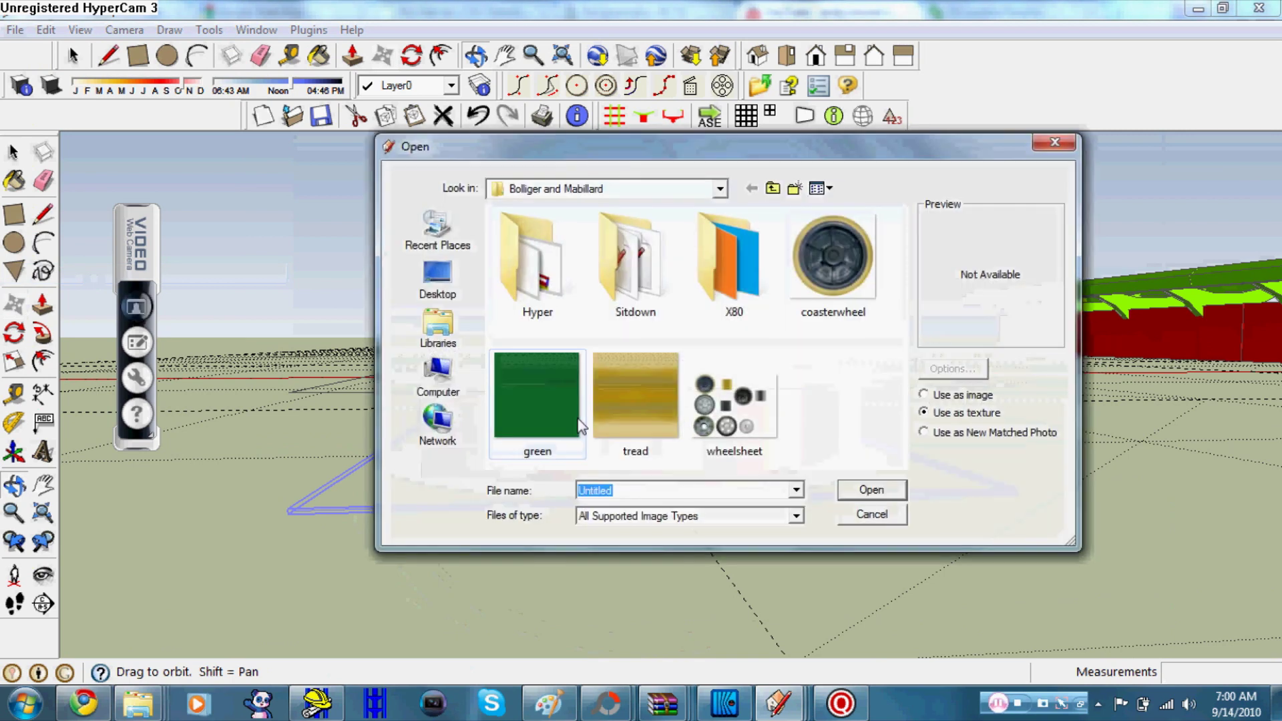
click(624, 441)
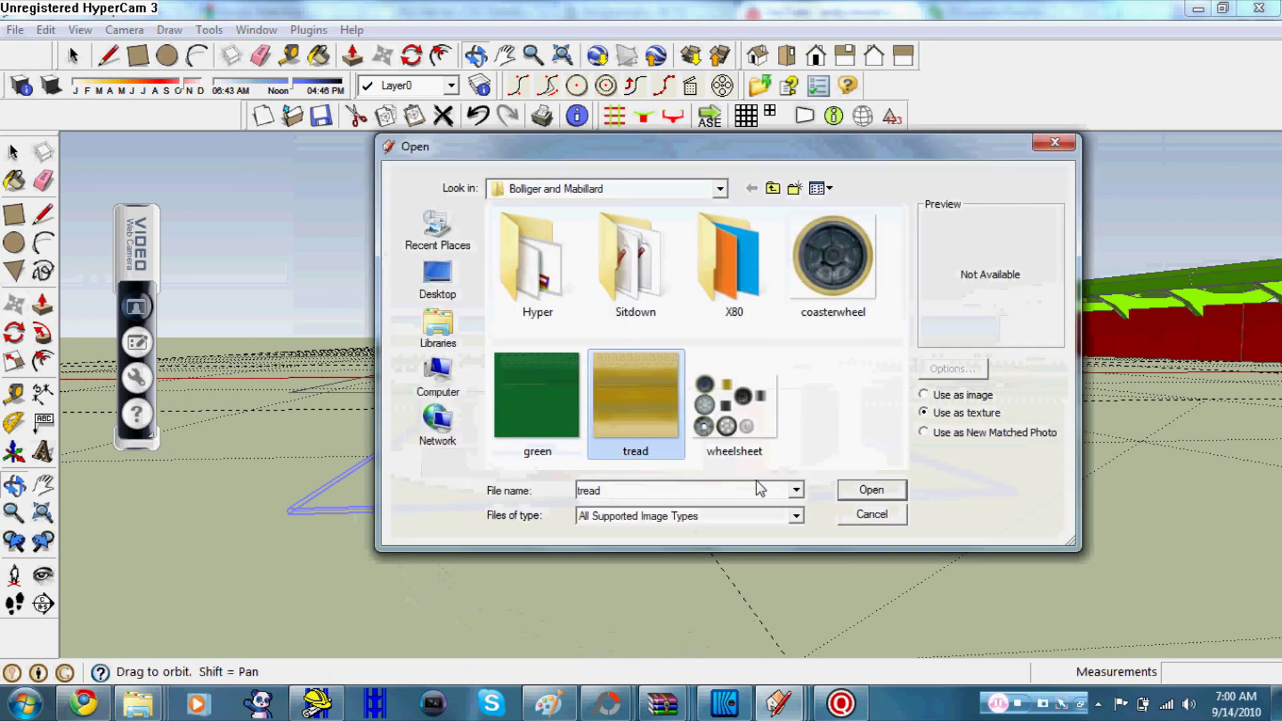
click(892, 493)
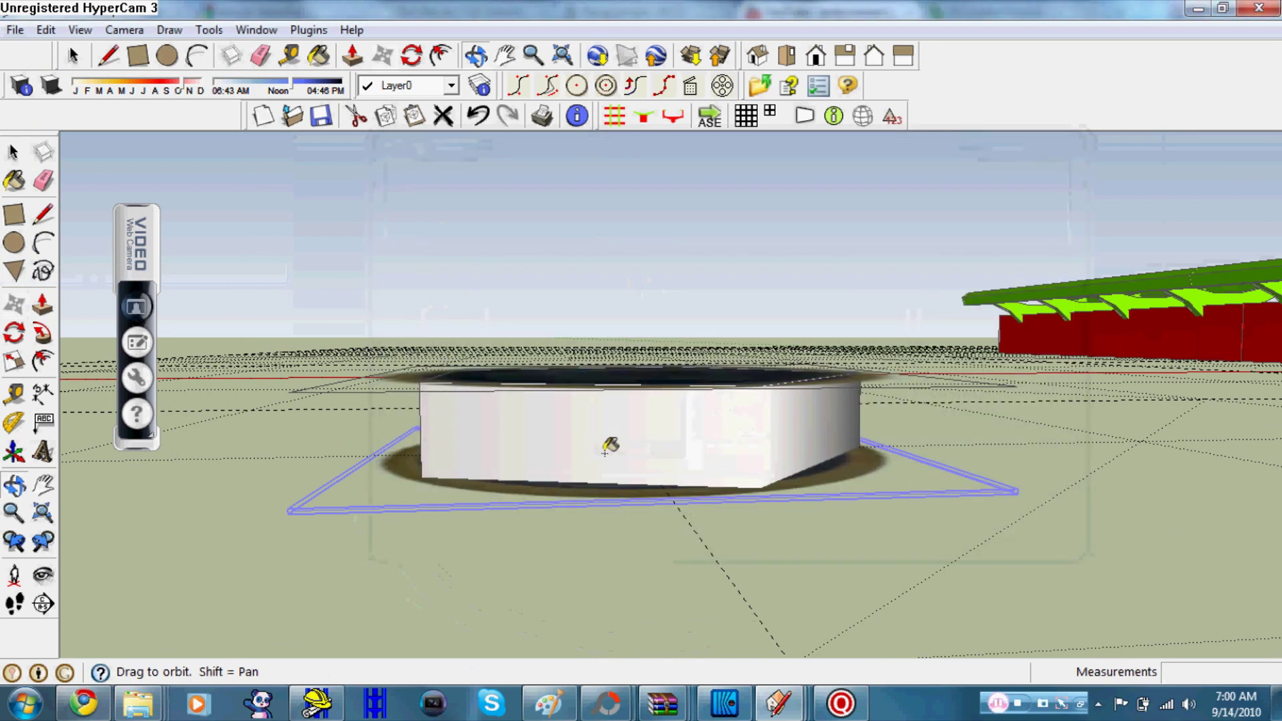
click(421, 477)
scroll(502, 444, up, 1)
scroll(502, 443, up, 1)
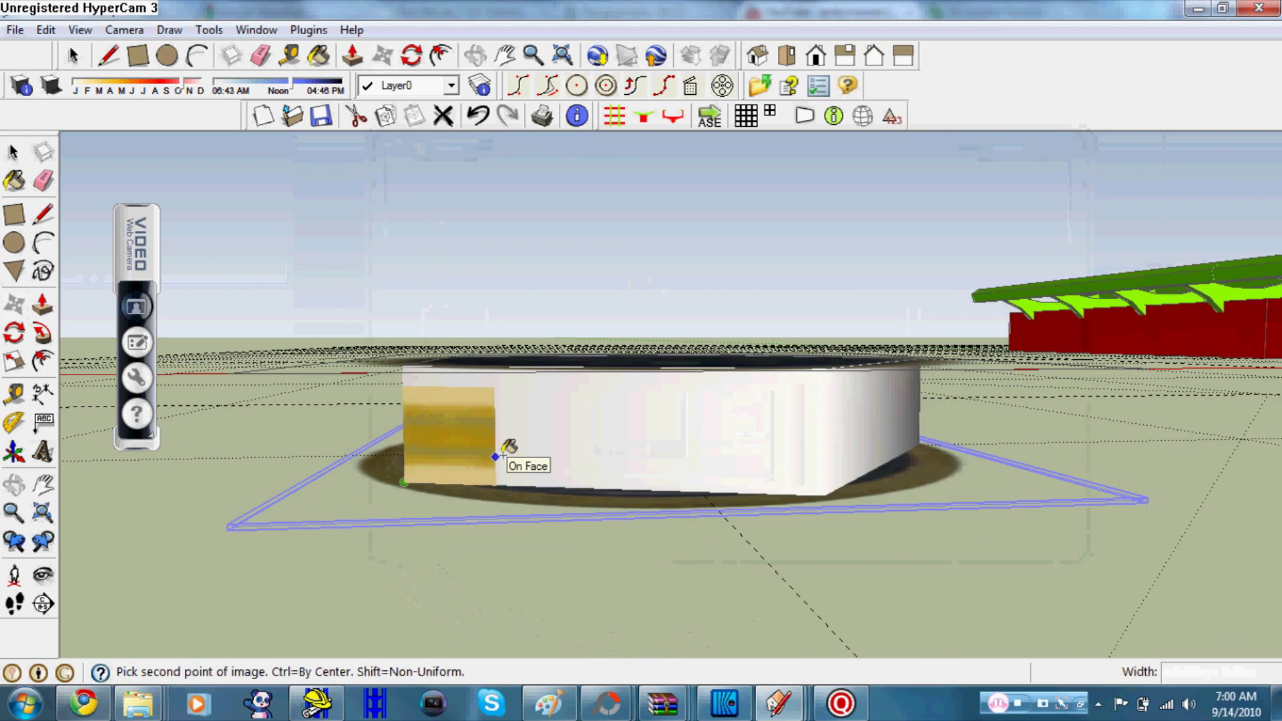
click(524, 451)
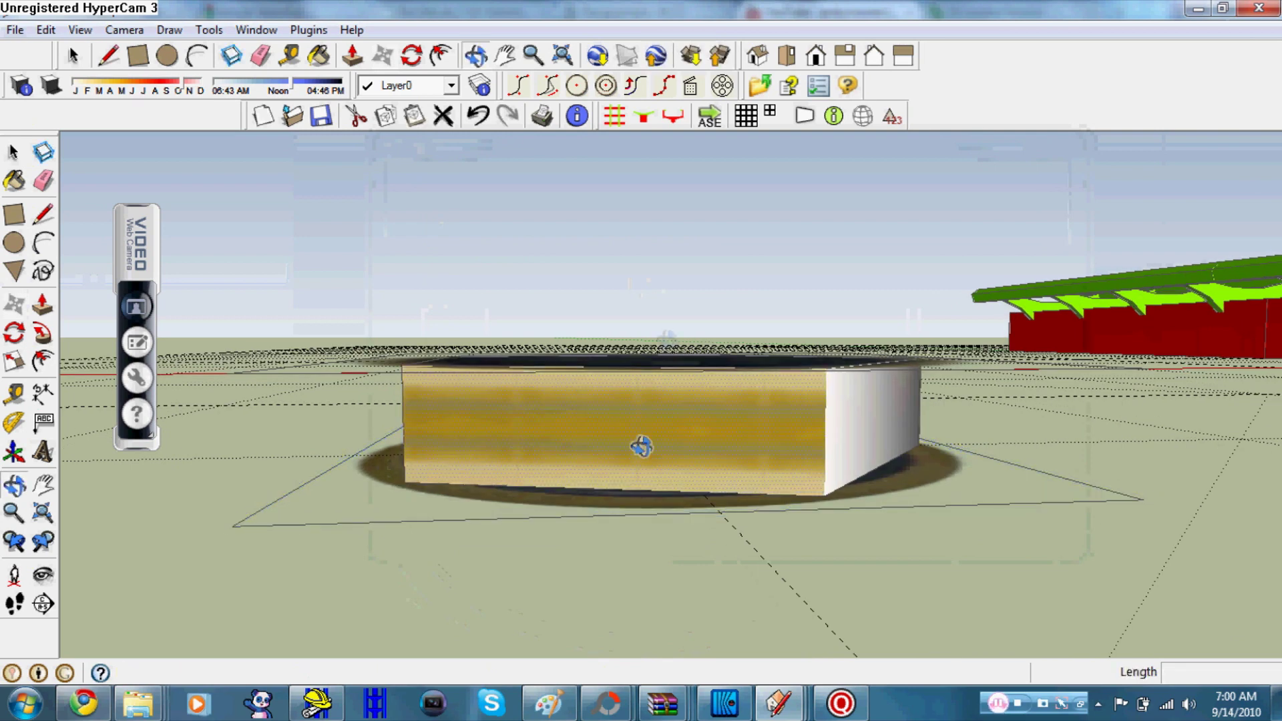
click(320, 56)
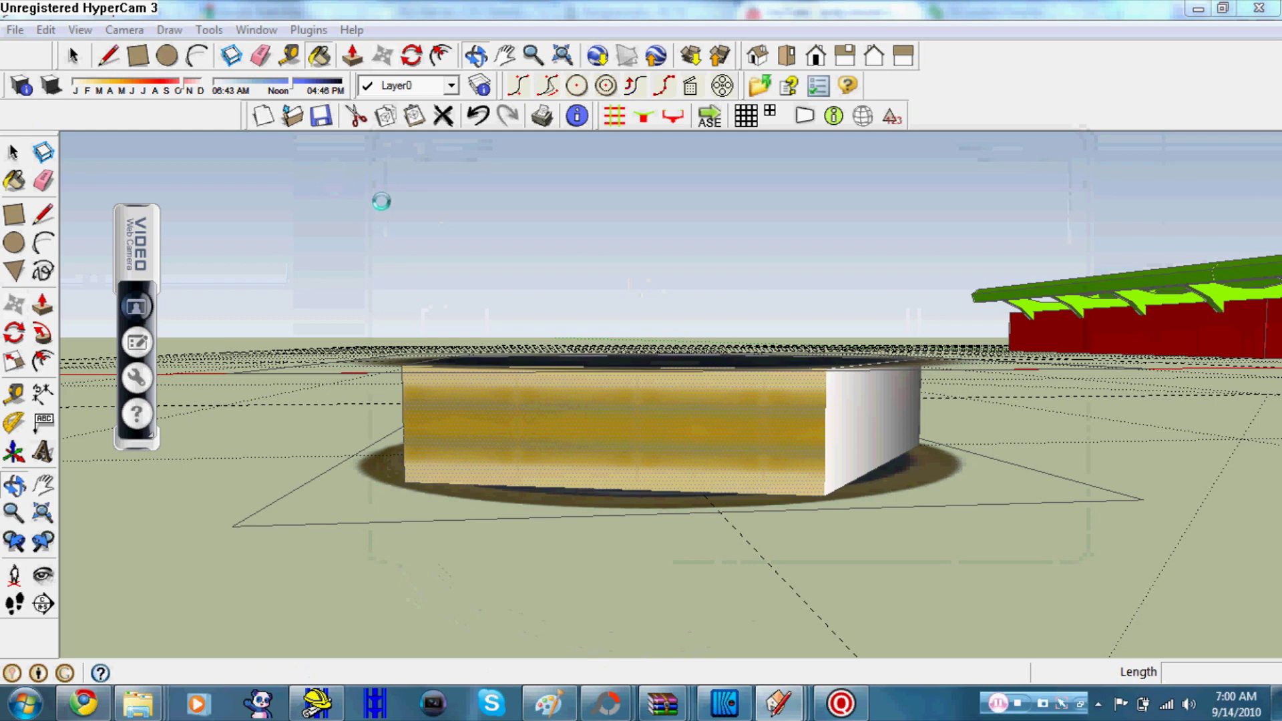
- Paint the remaining white side face with the In Model tread material
drag(489, 388, 232, 158)
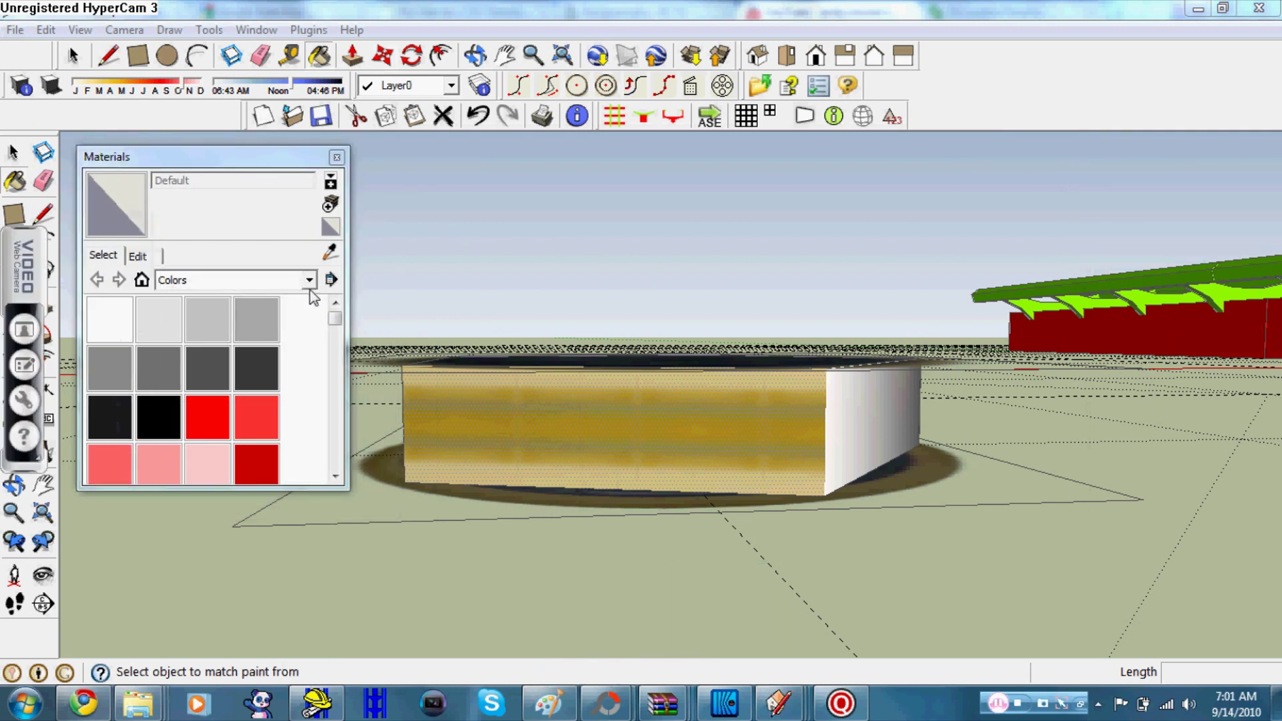
click(309, 280)
scroll(280, 334, up, 1)
scroll(281, 313, up, 1)
click(279, 294)
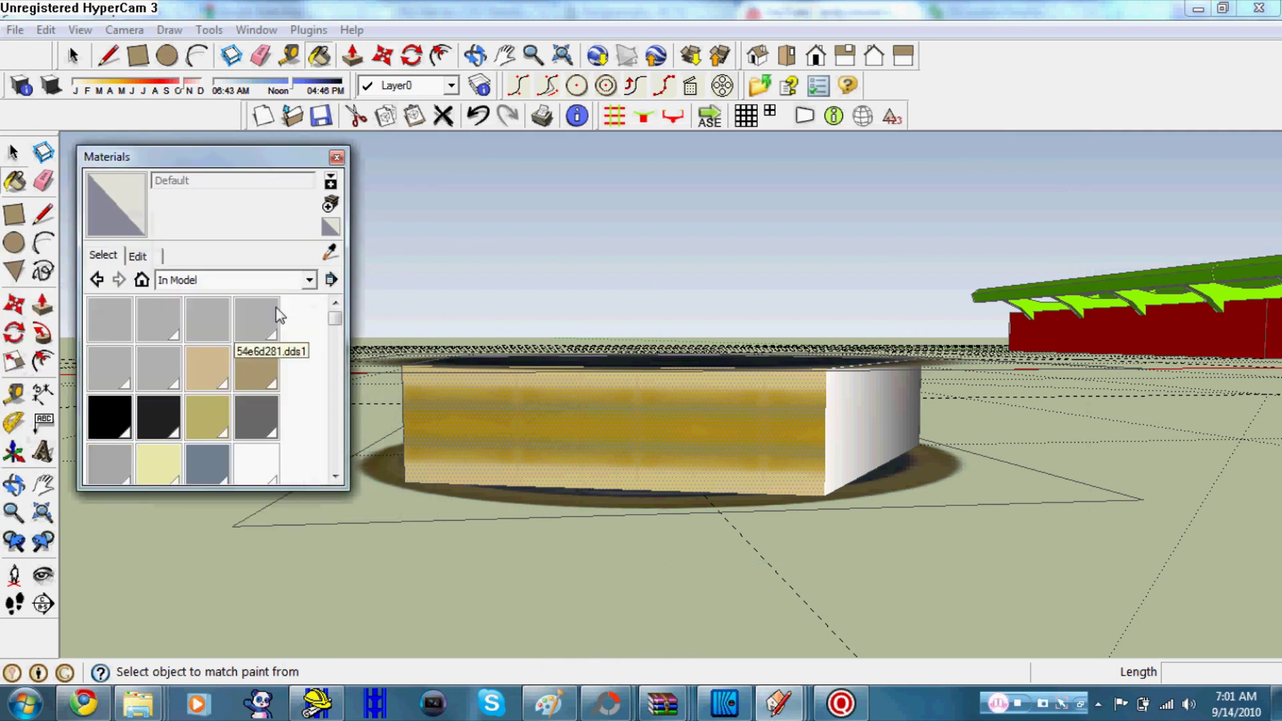
drag(335, 317, 335, 434)
click(110, 384)
click(582, 408)
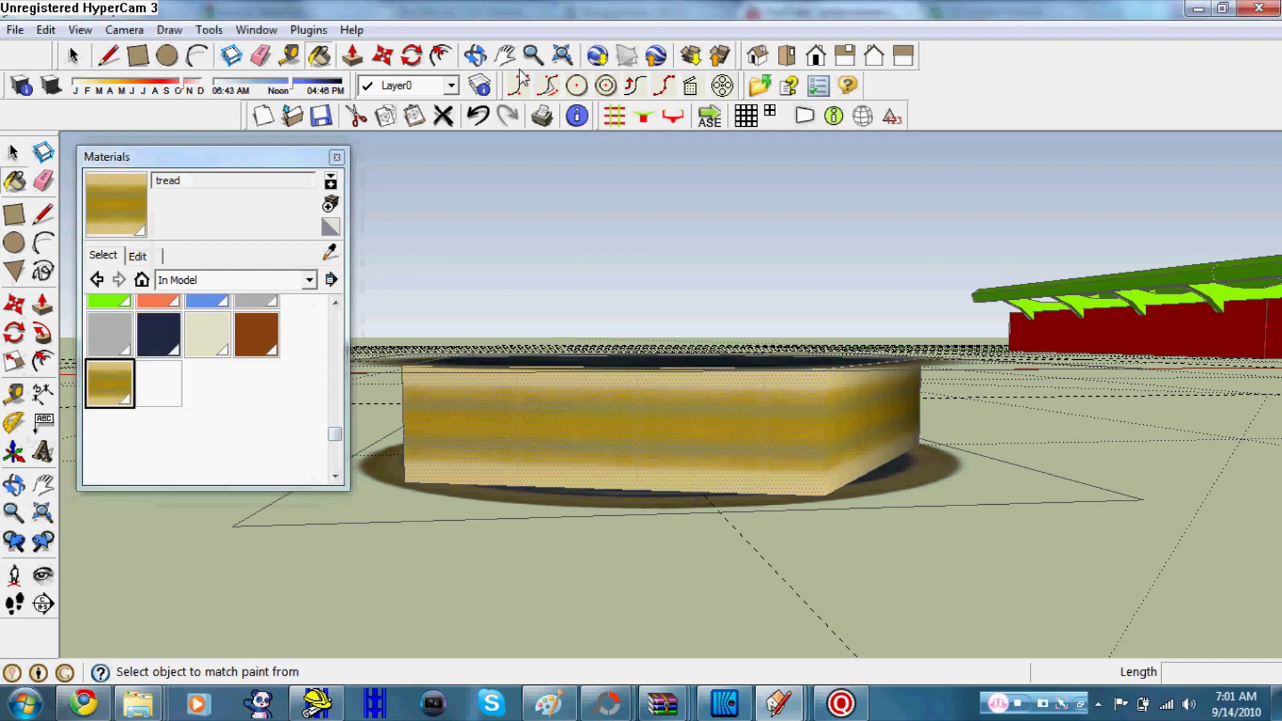
- Orbit to a low angle to check the textured tyre band
click(475, 57)
mouse_move(658, 372)
mouse_down()
mouse_move(467, 375)
mouse_move(653, 287)
mouse_move(703, 310)
mouse_move(727, 435)
mouse_up()
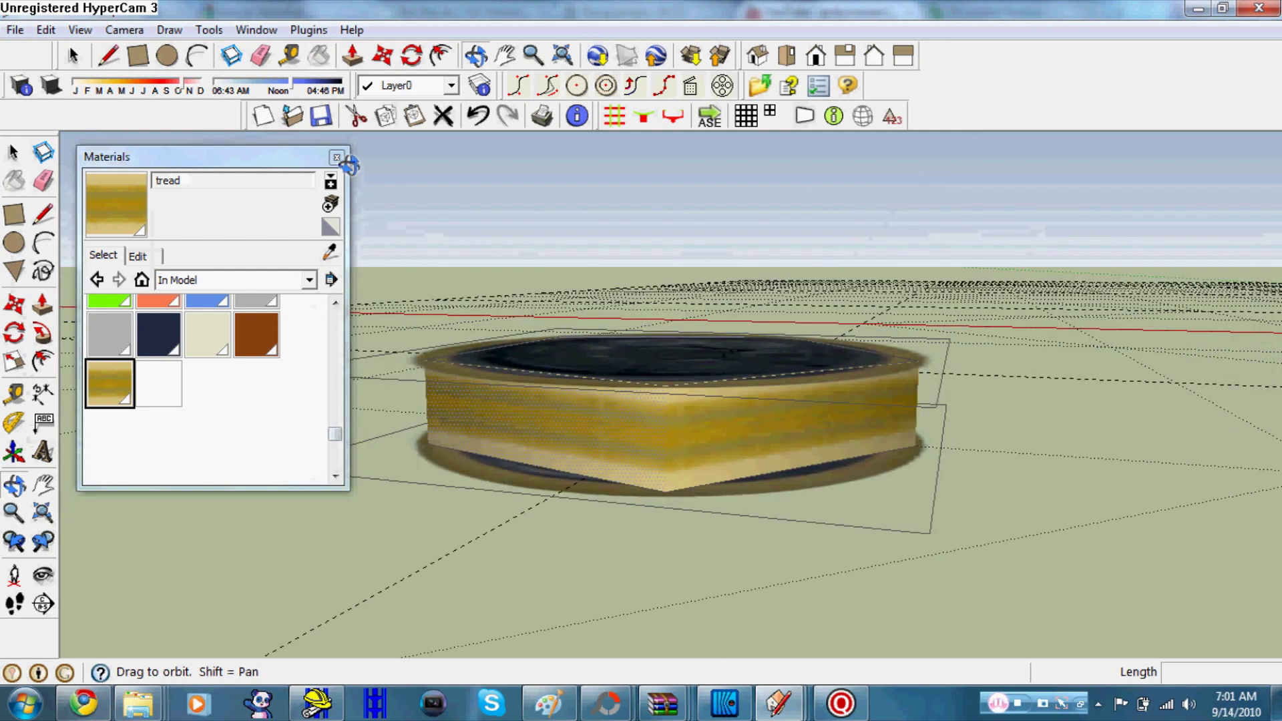
click(74, 55)
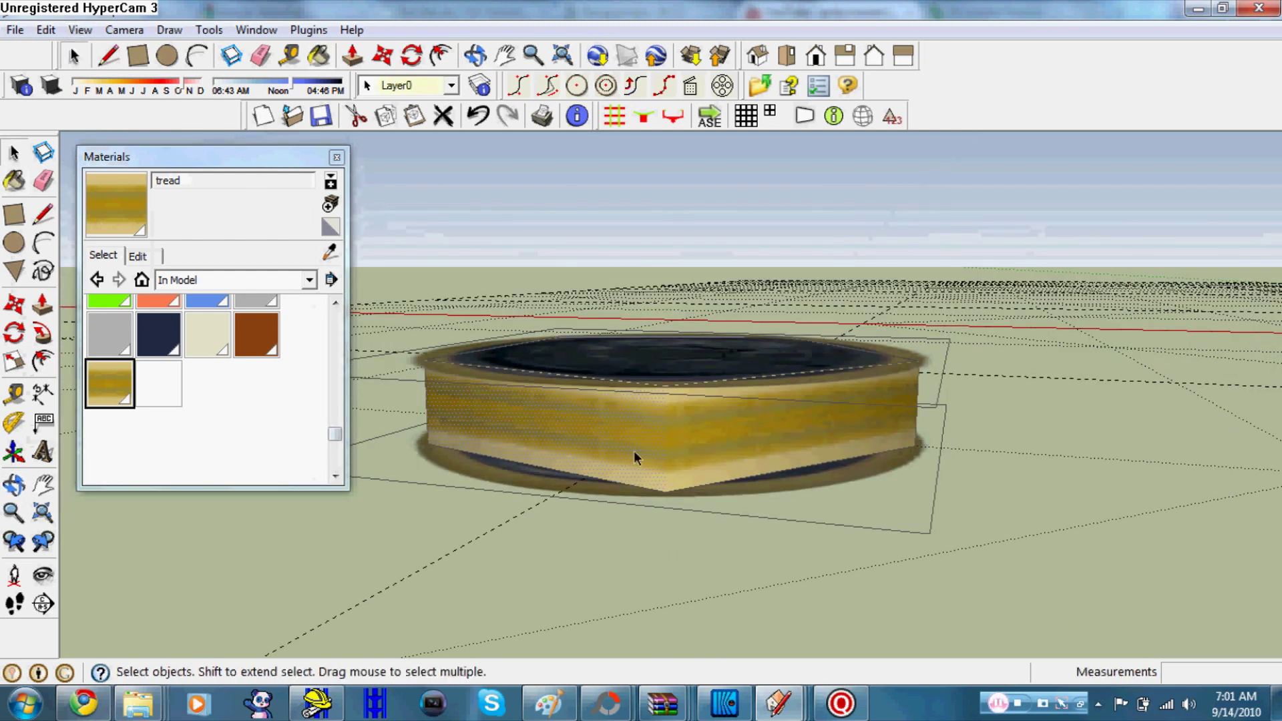
- Group the textured tire faces, leaving both outline rectangles out of the selection
middle_drag(375, 264, 348, 241)
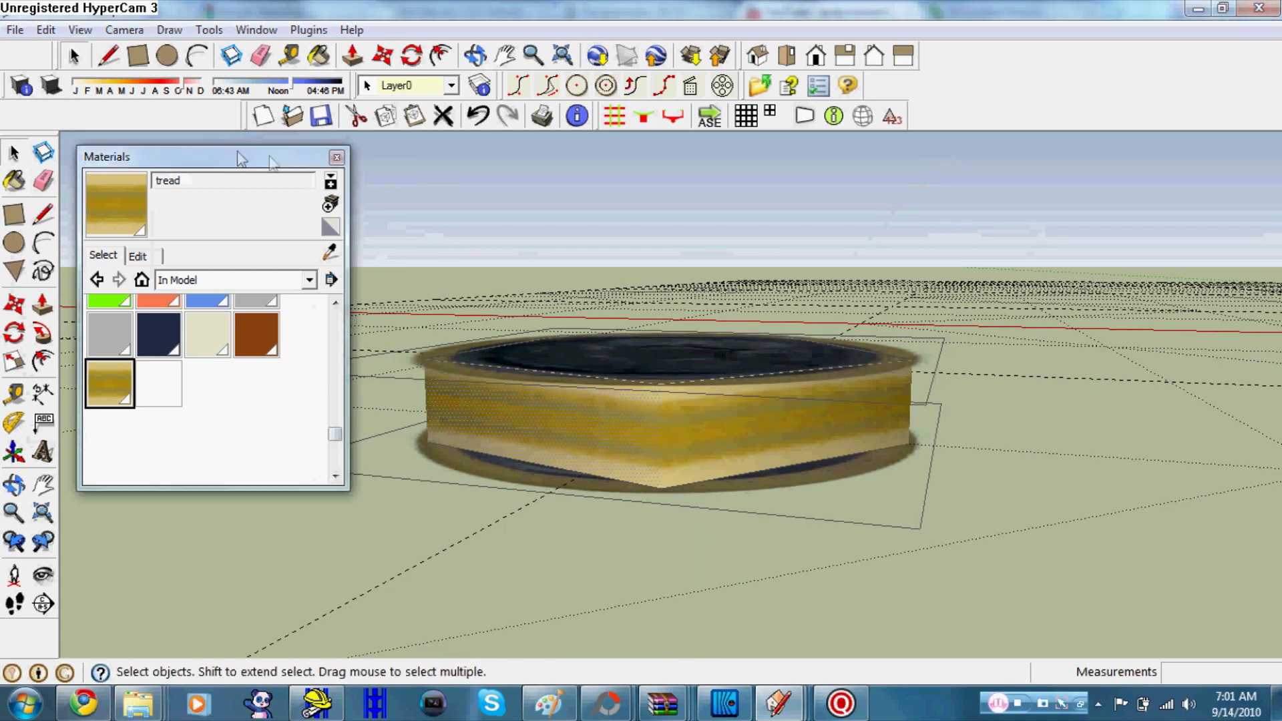
drag(242, 158, 1175, 370)
drag(191, 217, 989, 556)
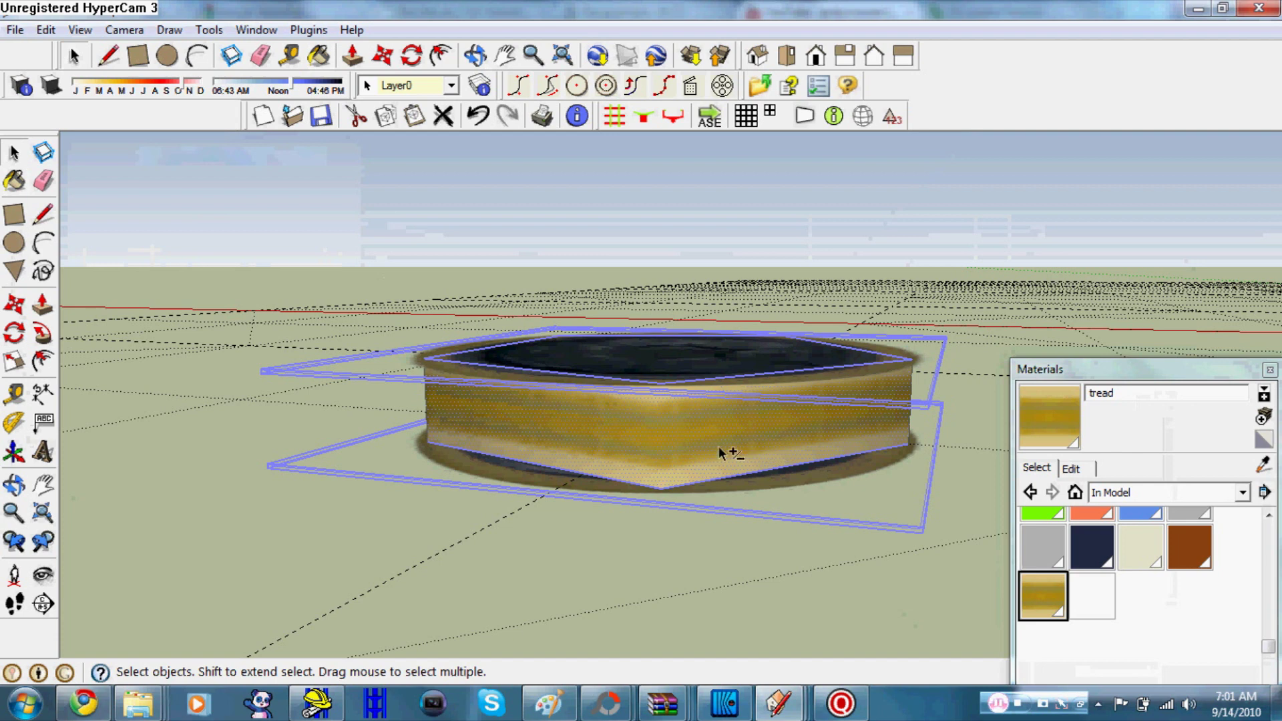
shift+click(876, 407)
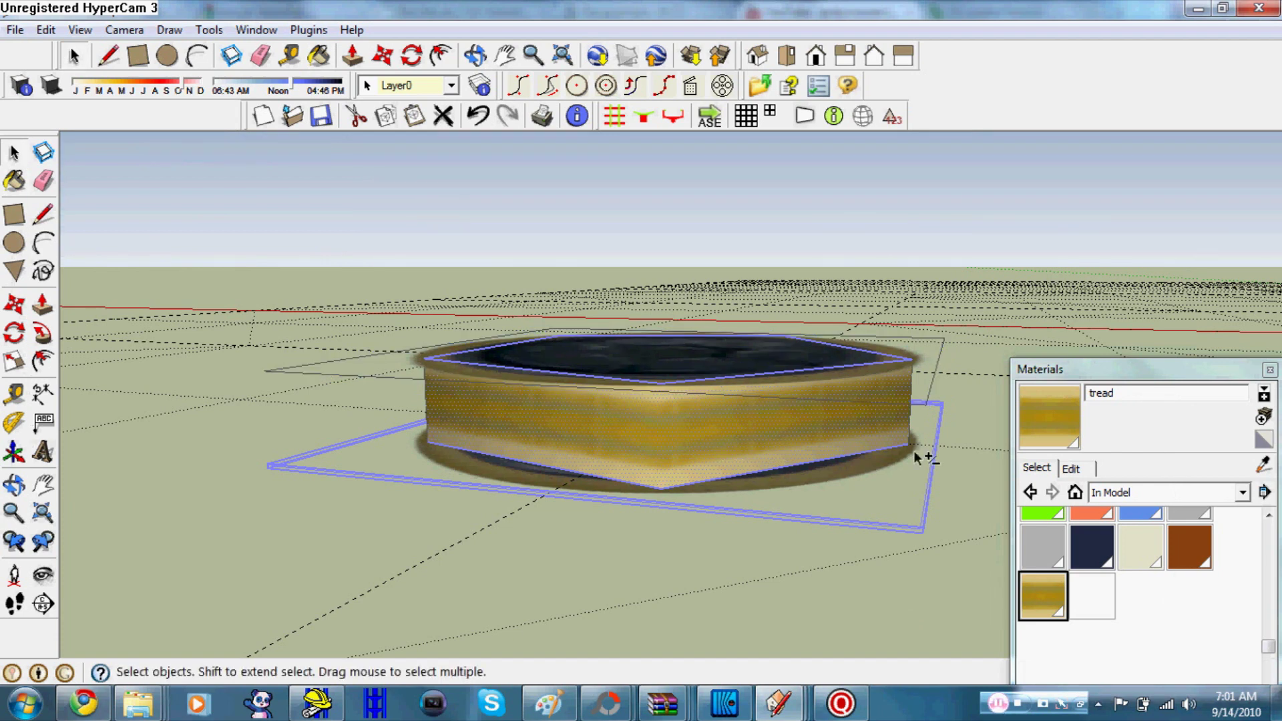
shift+click(929, 501)
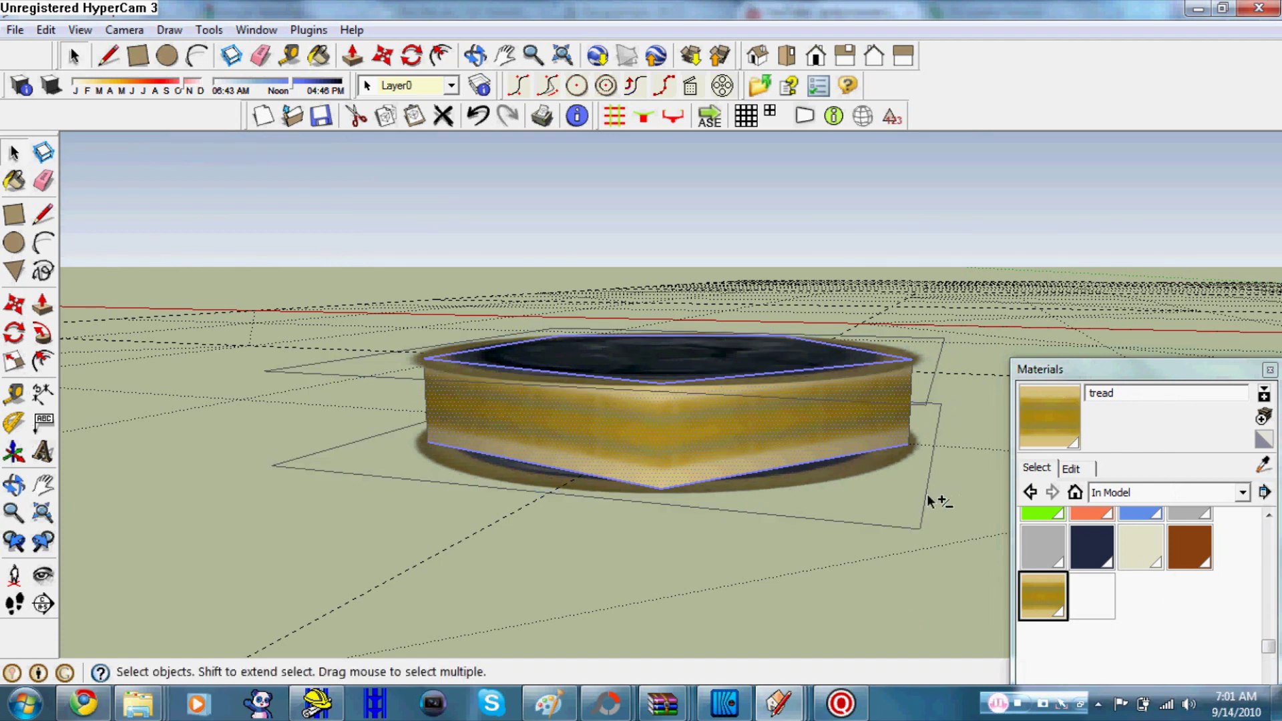
right_click(793, 431)
click(832, 262)
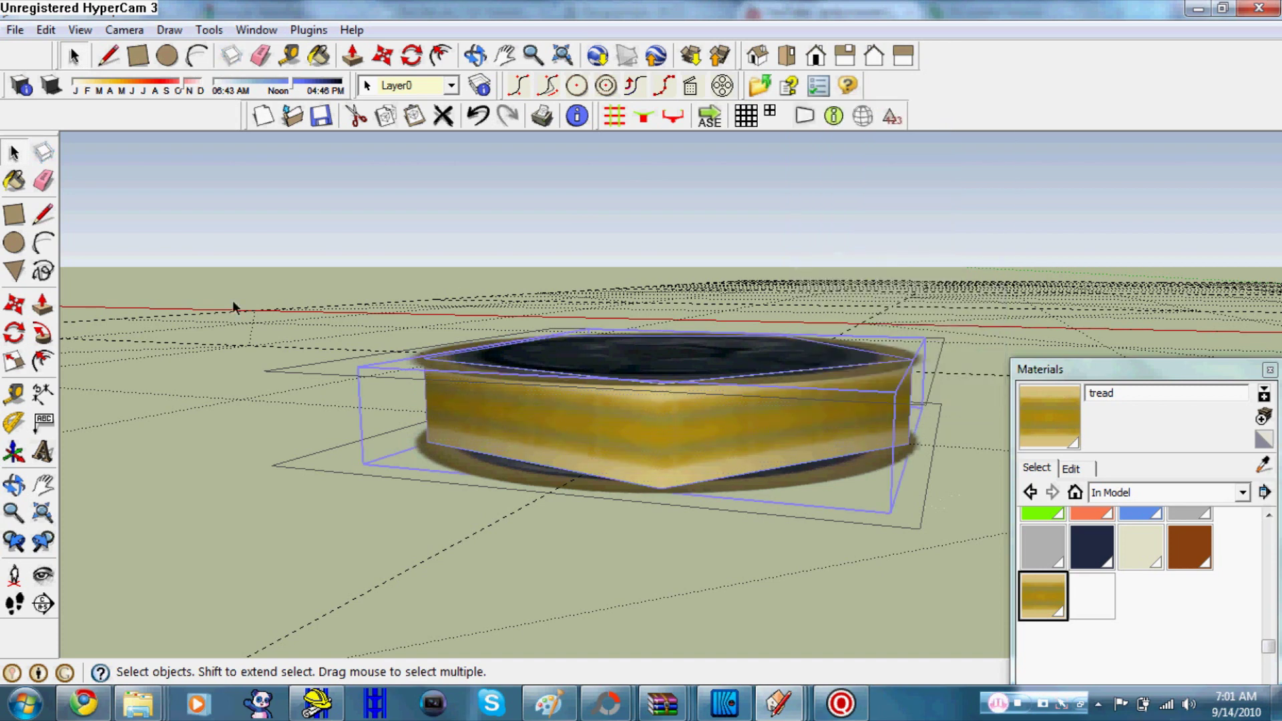
- Group the upper and lower outline rectangles as a separate group
click(275, 378)
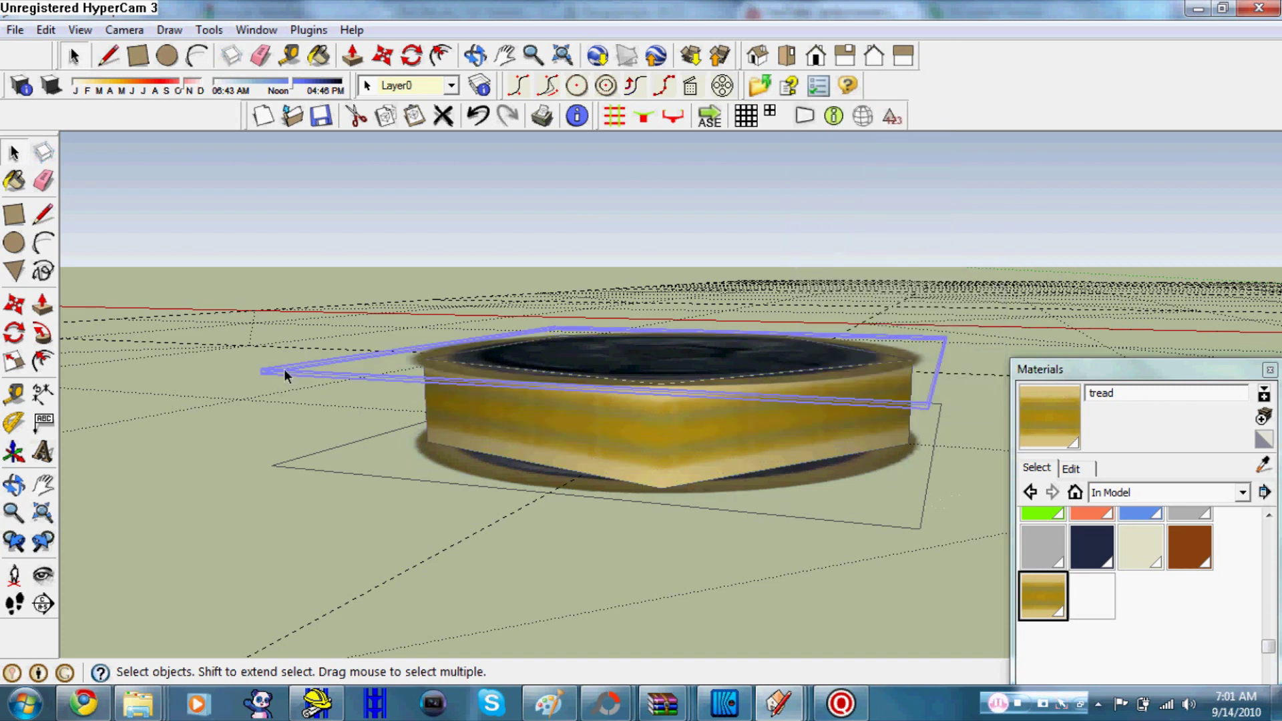
shift+click(276, 467)
right_click(276, 466)
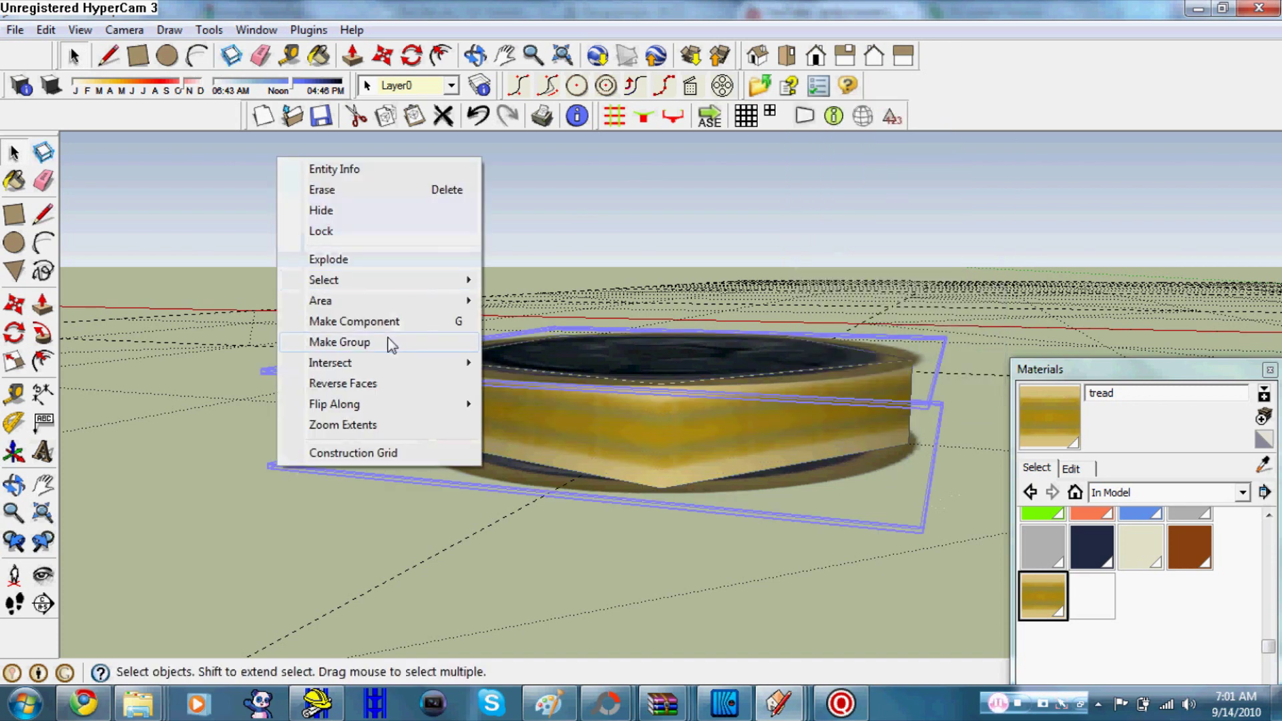
click(387, 342)
mouse_move(387, 342)
middle_down()
mouse_move(671, 244)
mouse_move(459, 413)
mouse_move(310, 347)
mouse_move(467, 307)
mouse_move(640, 434)
mouse_move(661, 407)
mouse_move(495, 417)
middle_up()
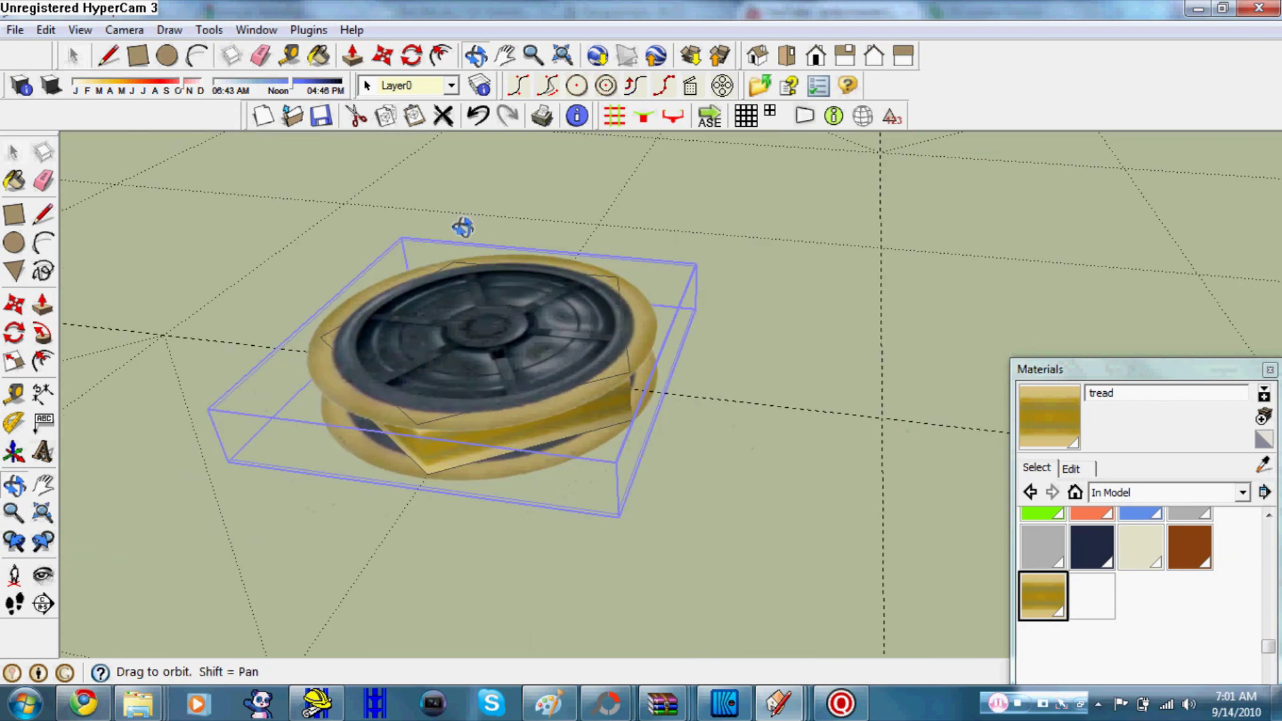
- Paste a copy of the tread-textured wheel and drop it to the right
mouse_move(487, 212)
middle_down()
mouse_move(289, 375)
mouse_move(347, 330)
middle_up()
scroll(347, 331, down, 3)
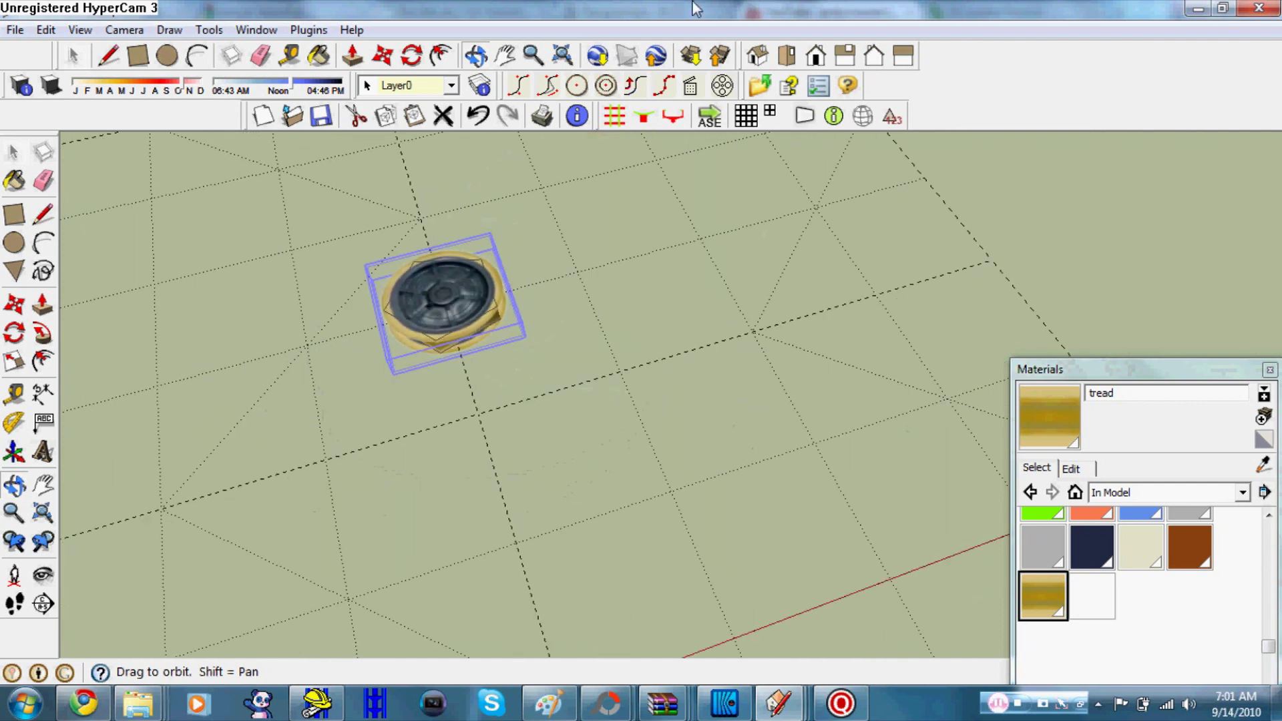
scroll(401, 149, up, 5)
click(414, 115)
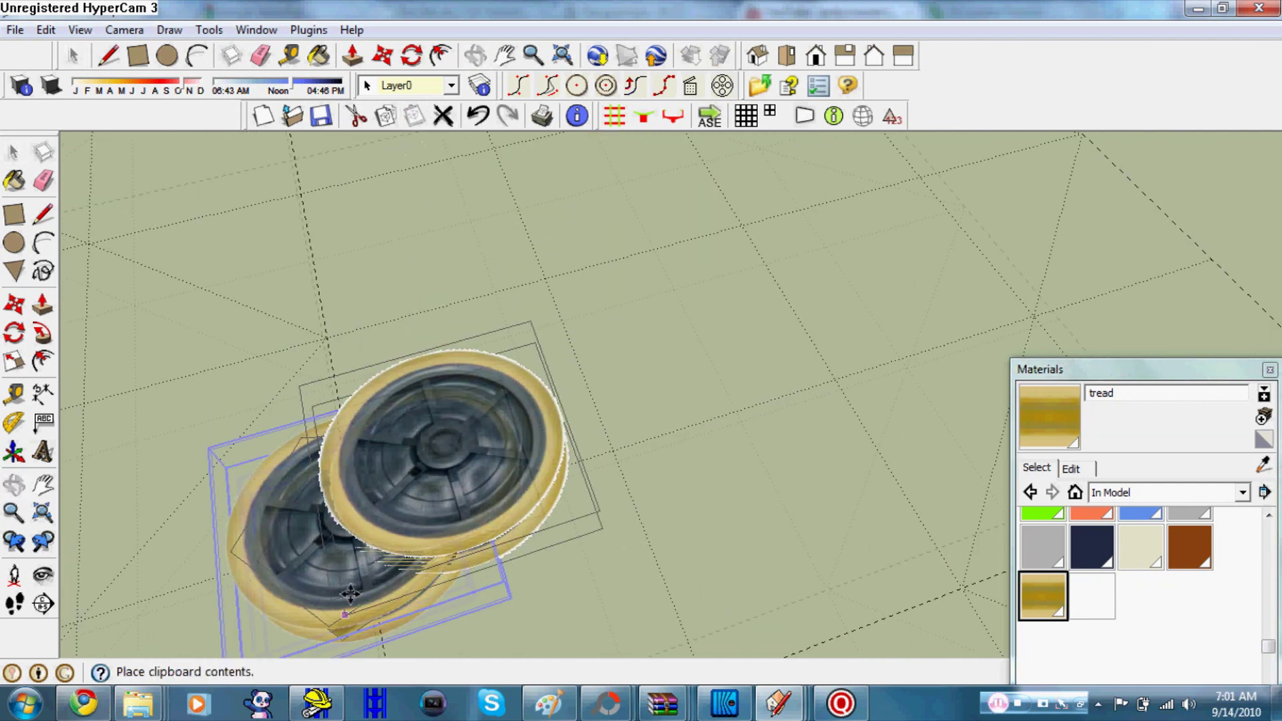
scroll(437, 581, down, 2)
click(705, 574)
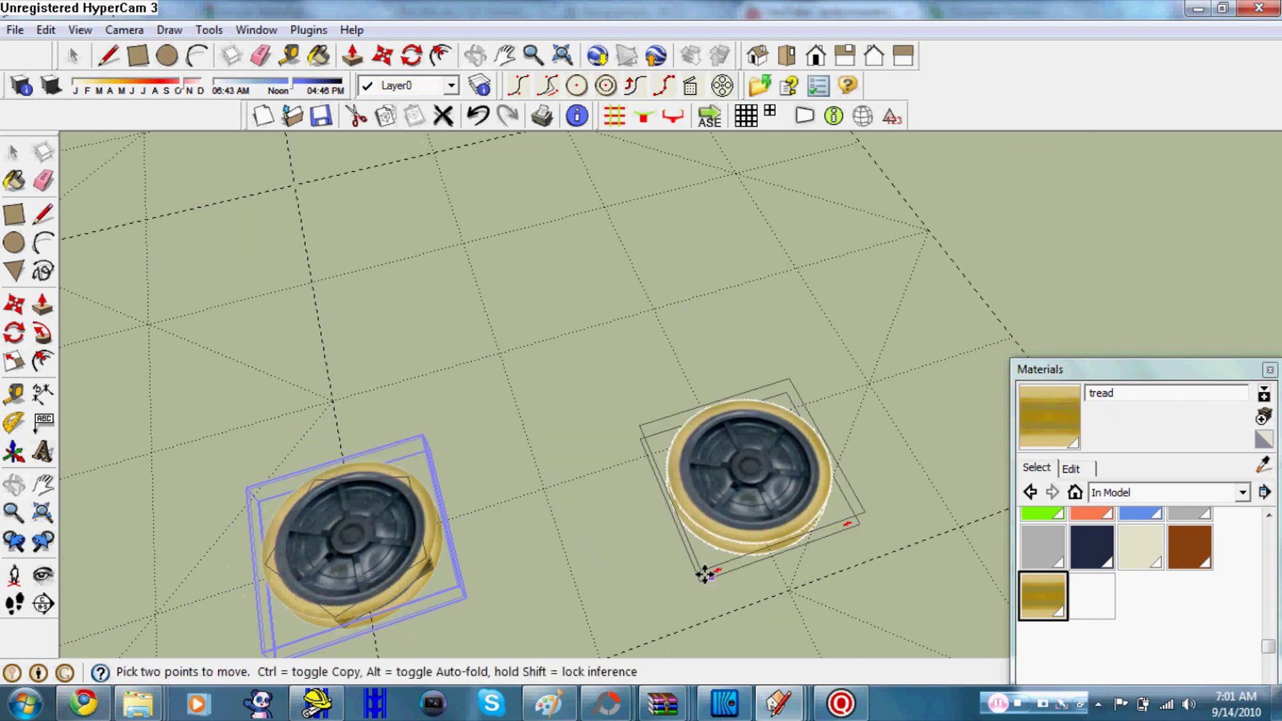
- Slide the wheel copy along the red axis beside the first wheel, then view it low and side-on
click(295, 646)
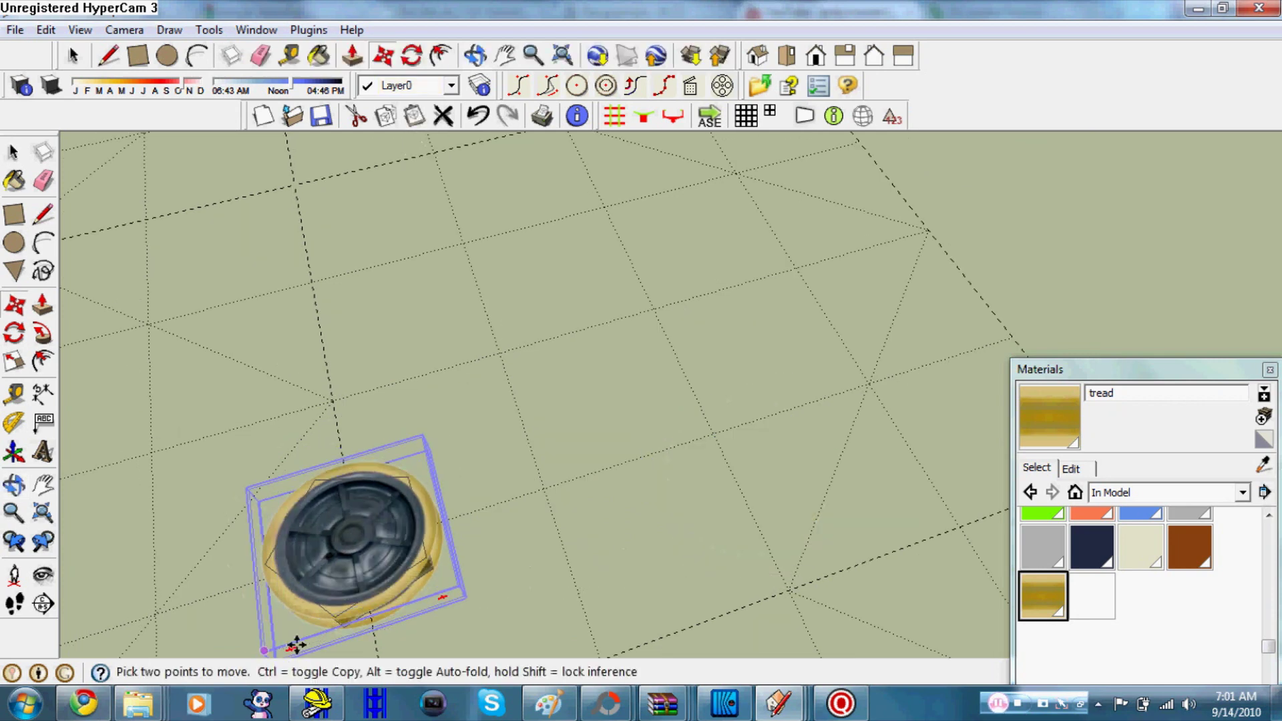
click(260, 648)
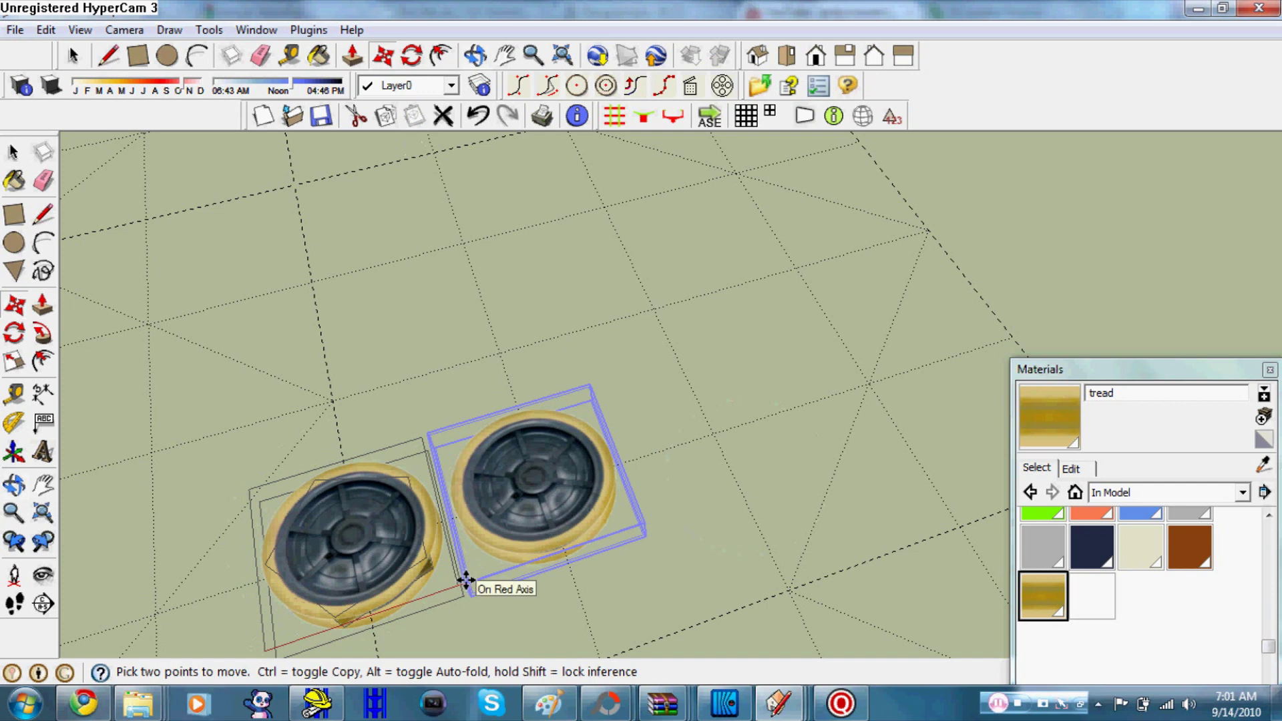
click(468, 577)
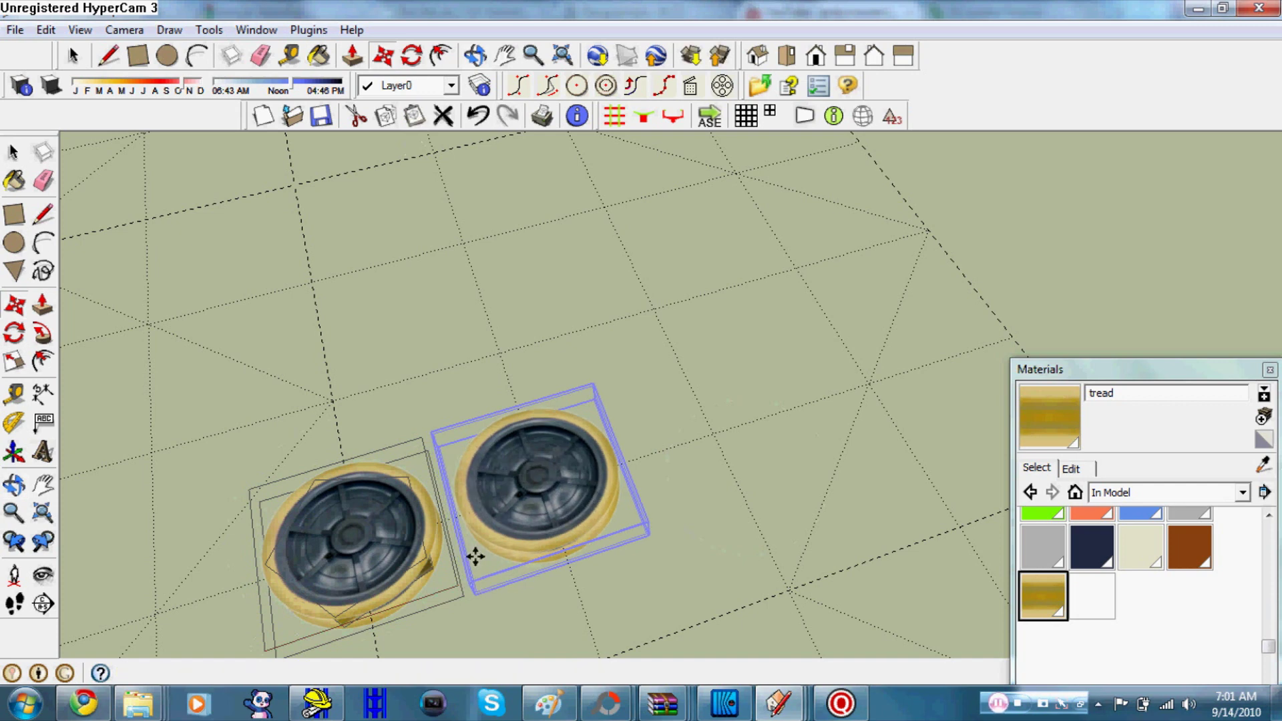
click(476, 57)
mouse_move(730, 415)
mouse_down()
mouse_move(609, 301)
mouse_move(750, 335)
mouse_move(803, 251)
mouse_move(750, 298)
mouse_move(687, 321)
mouse_move(761, 325)
mouse_up()
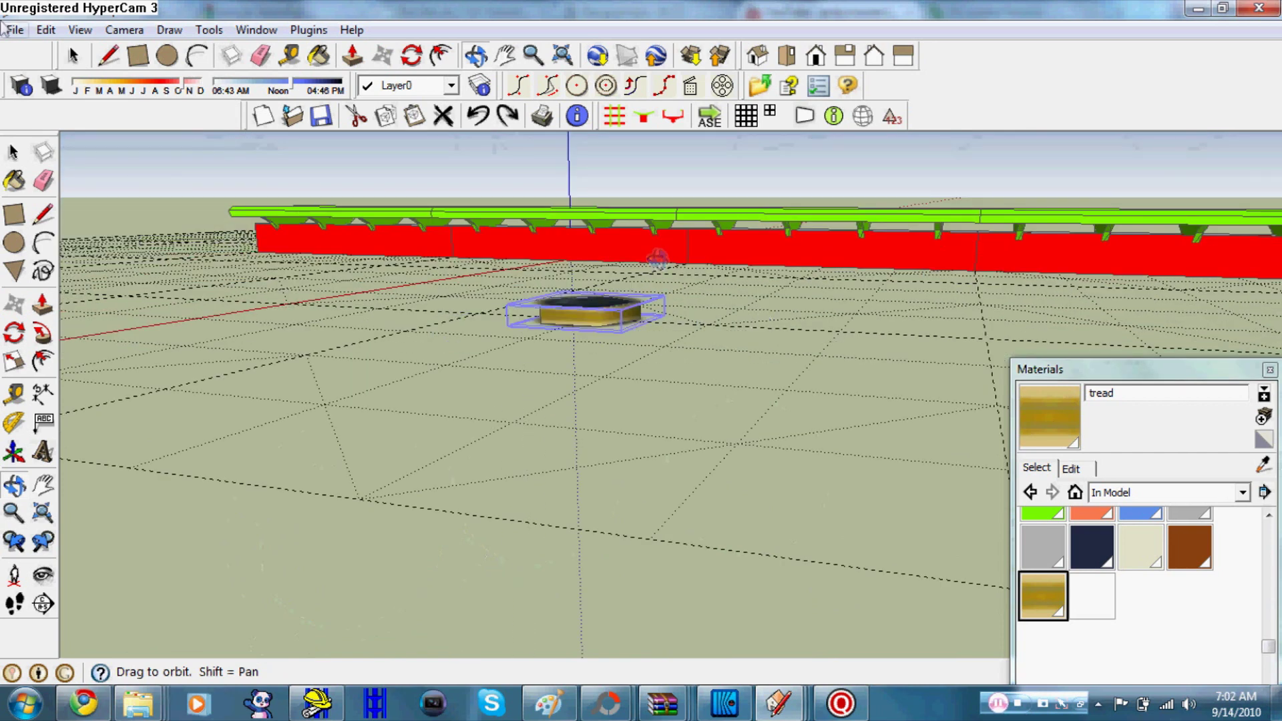
- Paste another wheel and set it beside the existing one
click(70, 58)
drag(470, 258, 689, 375)
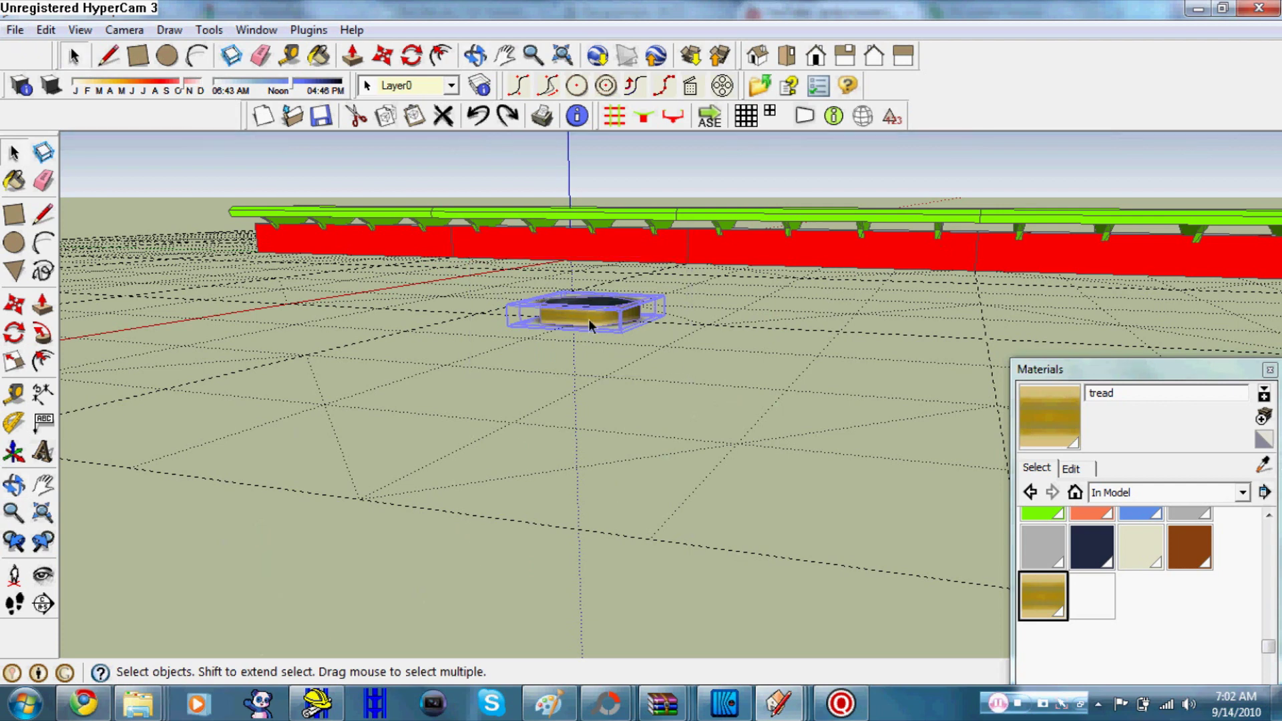
click(414, 119)
click(403, 416)
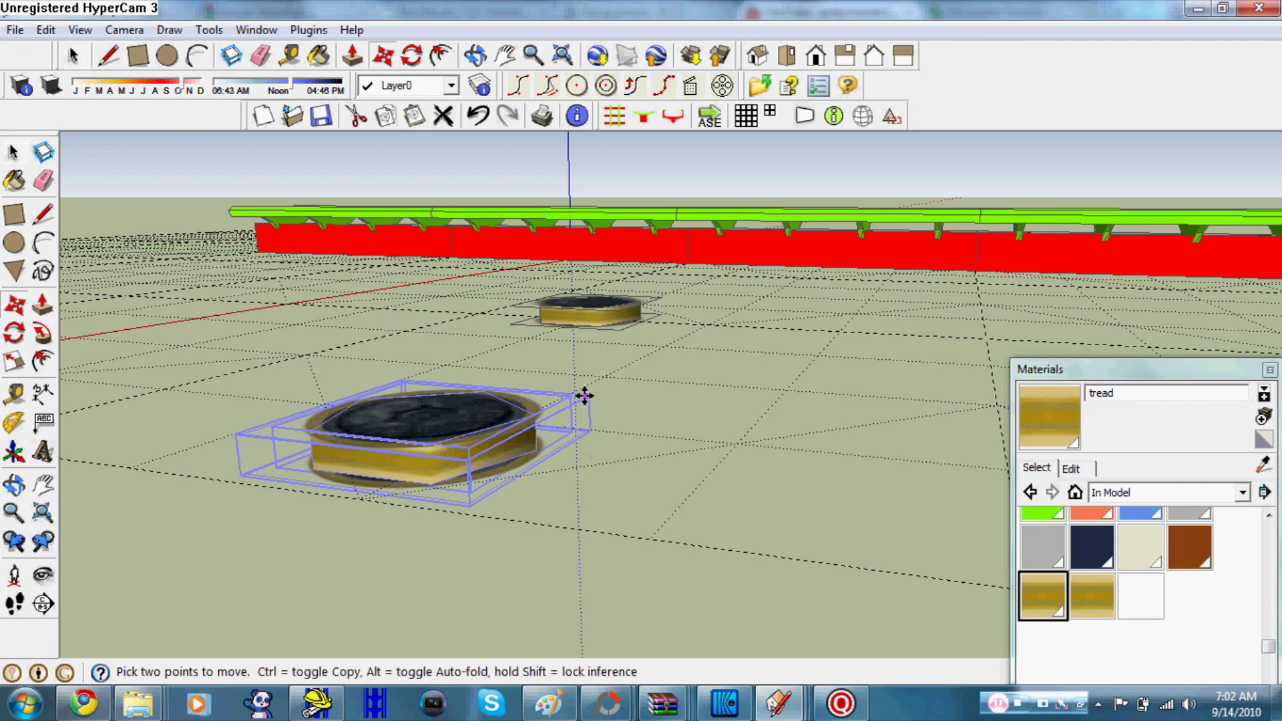
mouse_move(584, 396)
mouse_down()
mouse_move(618, 309)
mouse_move(612, 318)
mouse_up()
click(612, 318)
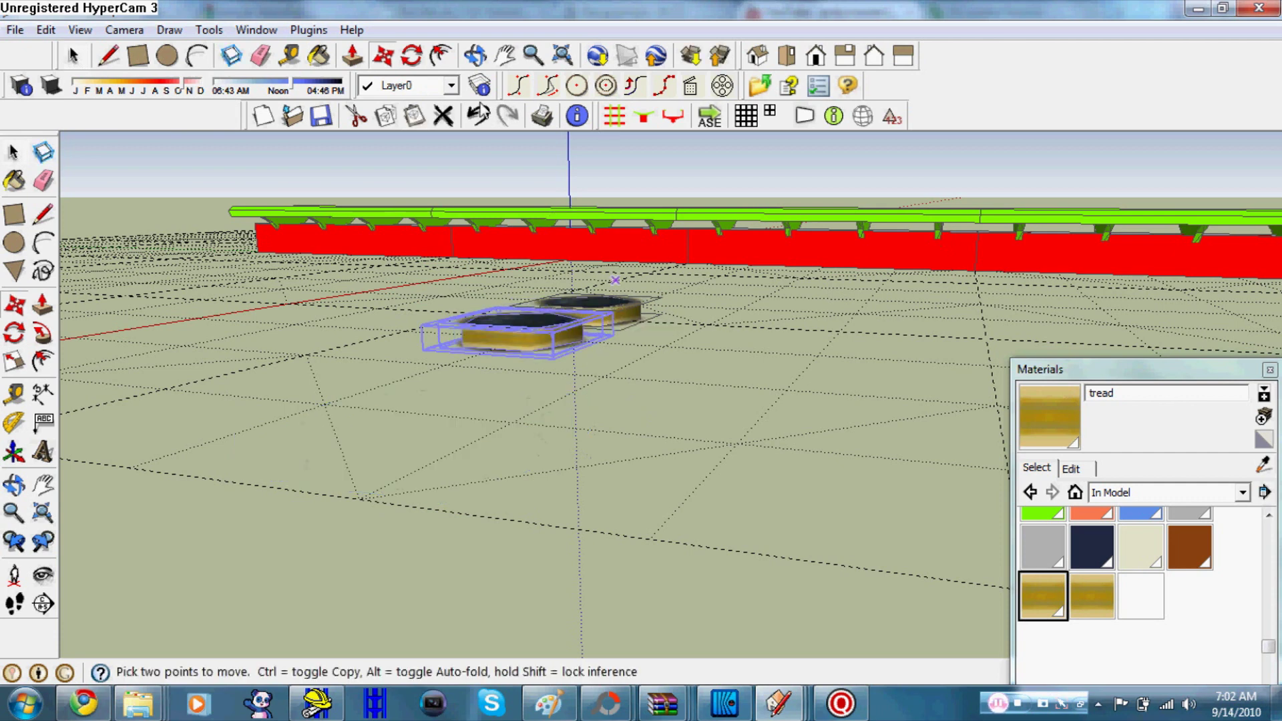
- From a near top-down view, nudge the front wheel snug against the other
click(486, 57)
mouse_move(654, 414)
mouse_down()
mouse_move(699, 534)
mouse_move(611, 546)
mouse_move(487, 458)
mouse_move(435, 363)
mouse_up()
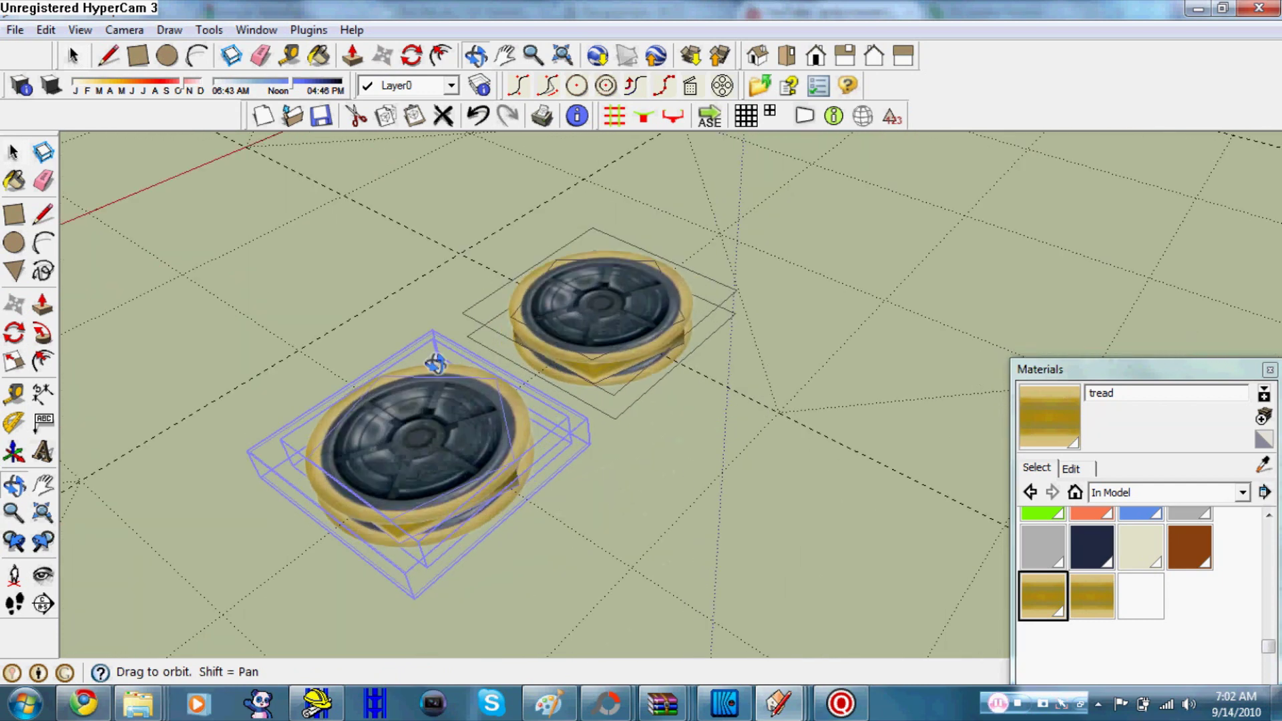
click(389, 62)
click(411, 441)
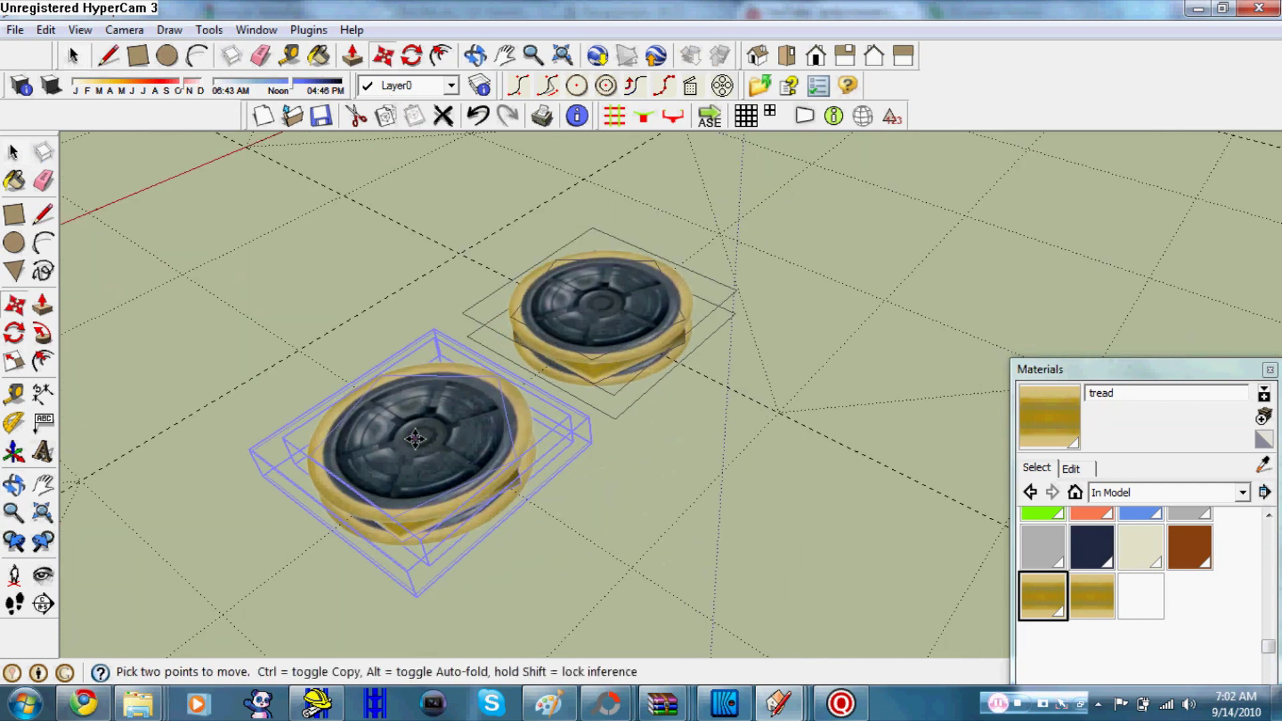
click(428, 433)
scroll(121, 207, down, 2)
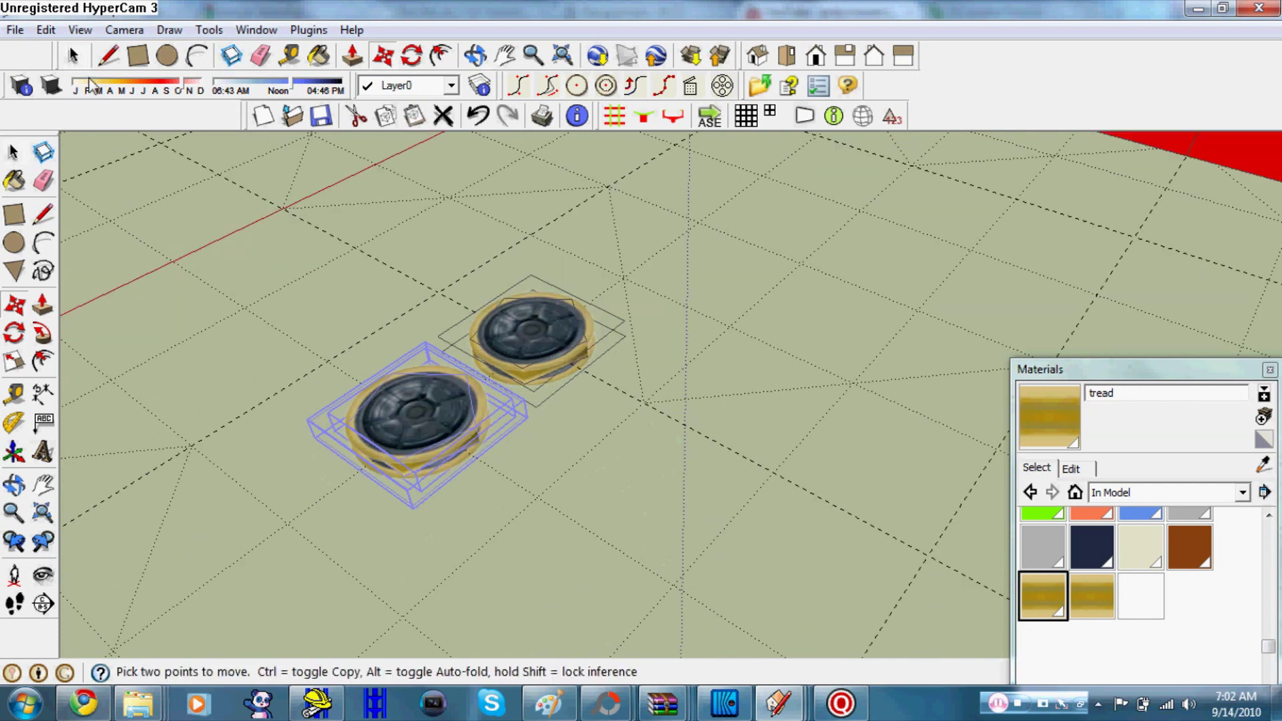
- Window-select both wheels and make them one group
key(space)
drag(234, 229, 739, 538)
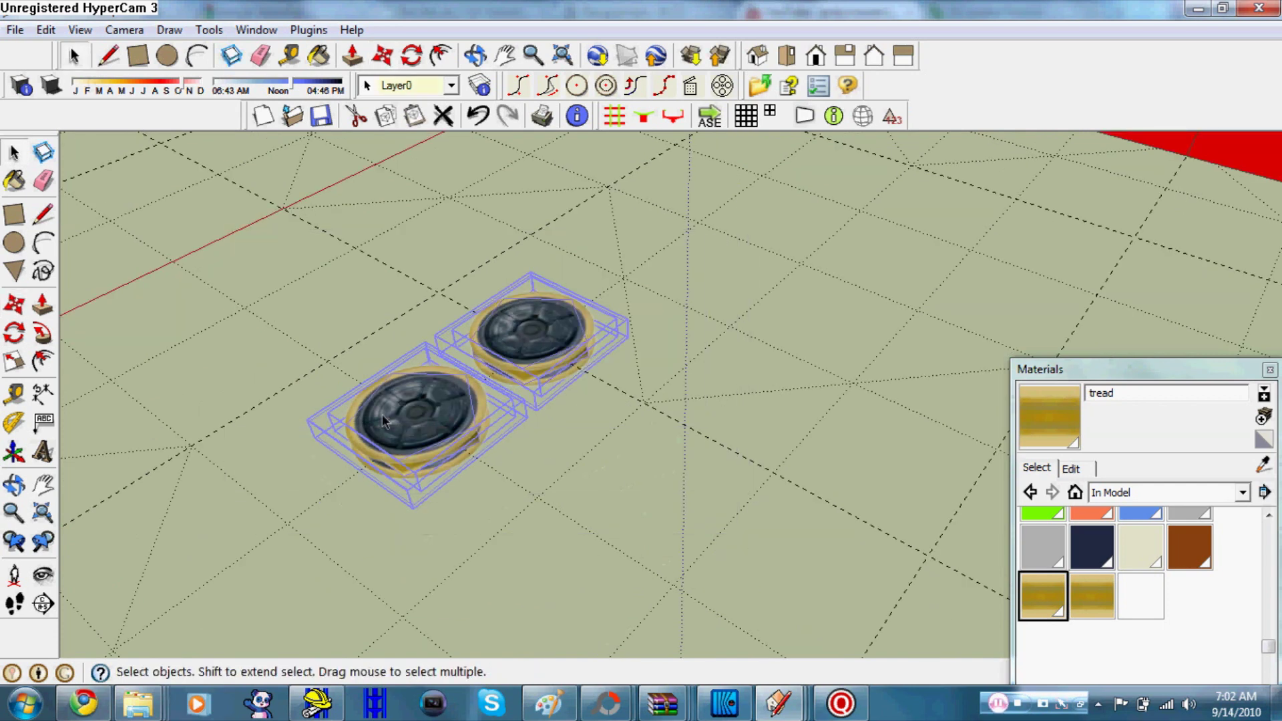
right_click(399, 409)
click(507, 267)
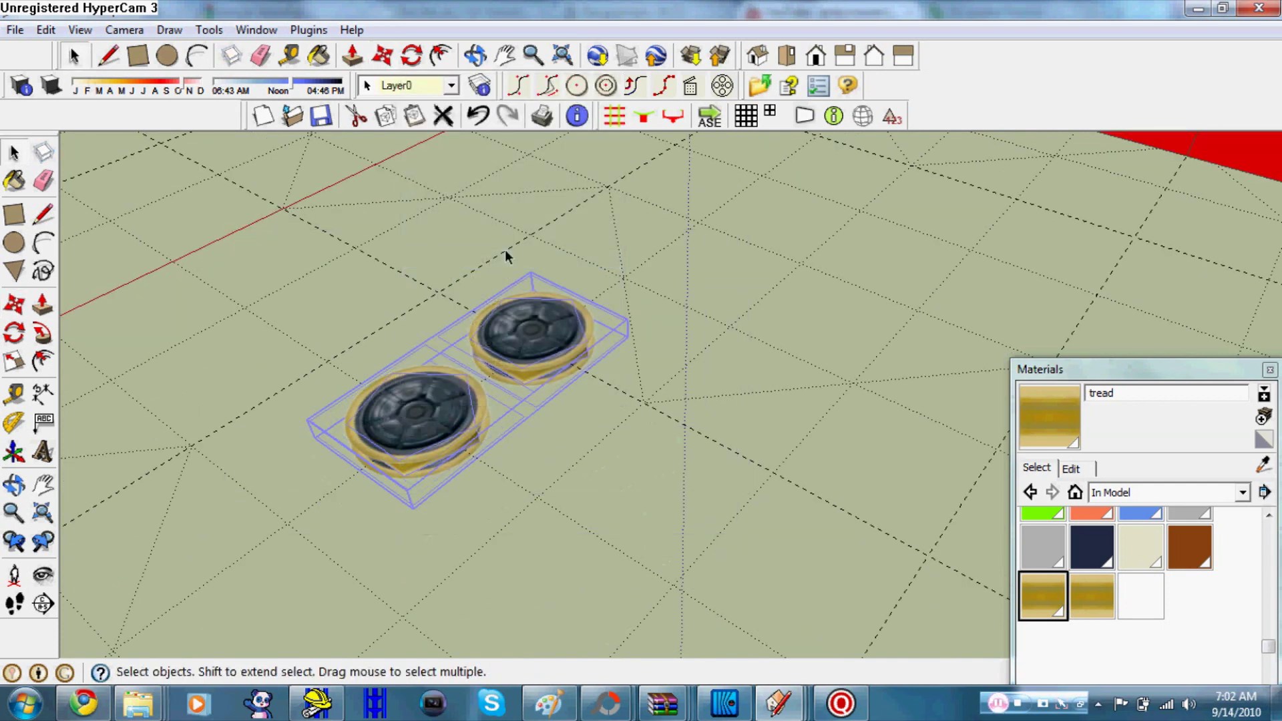
click(415, 117)
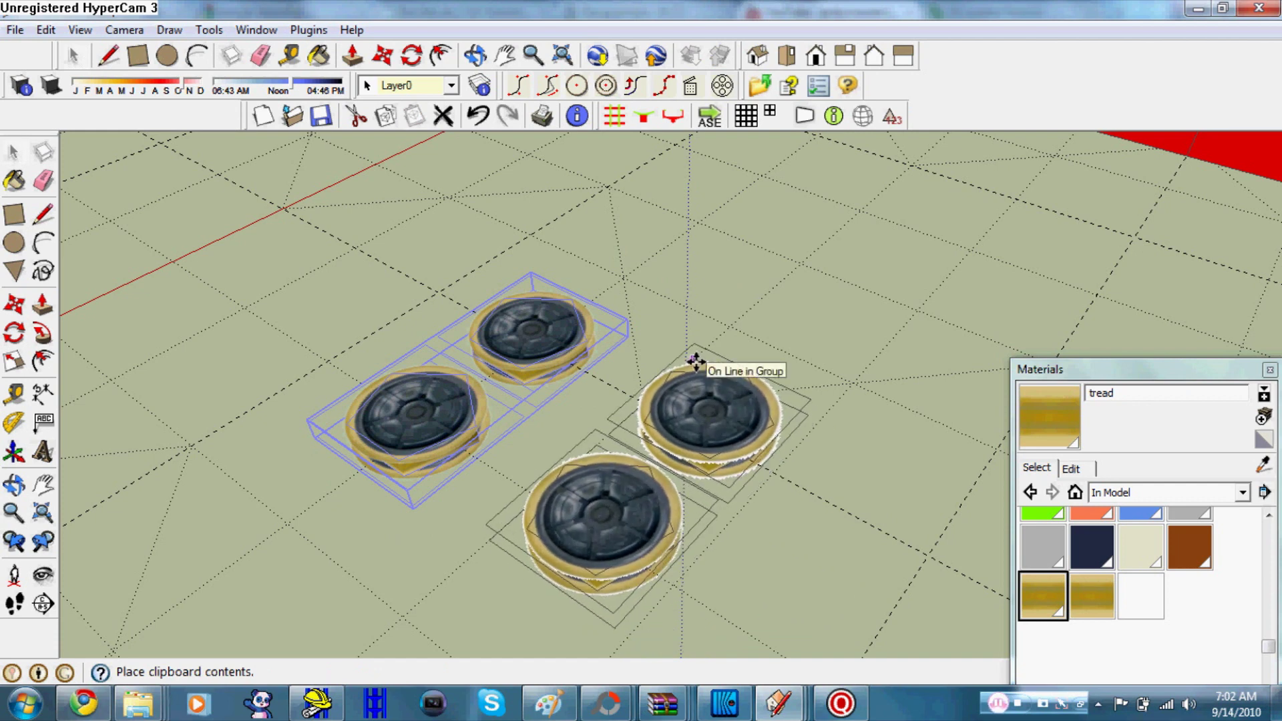
- Place the pasted wheel pair beside the flat wheels and view it from low down
click(695, 361)
scroll(380, 324, up, 3)
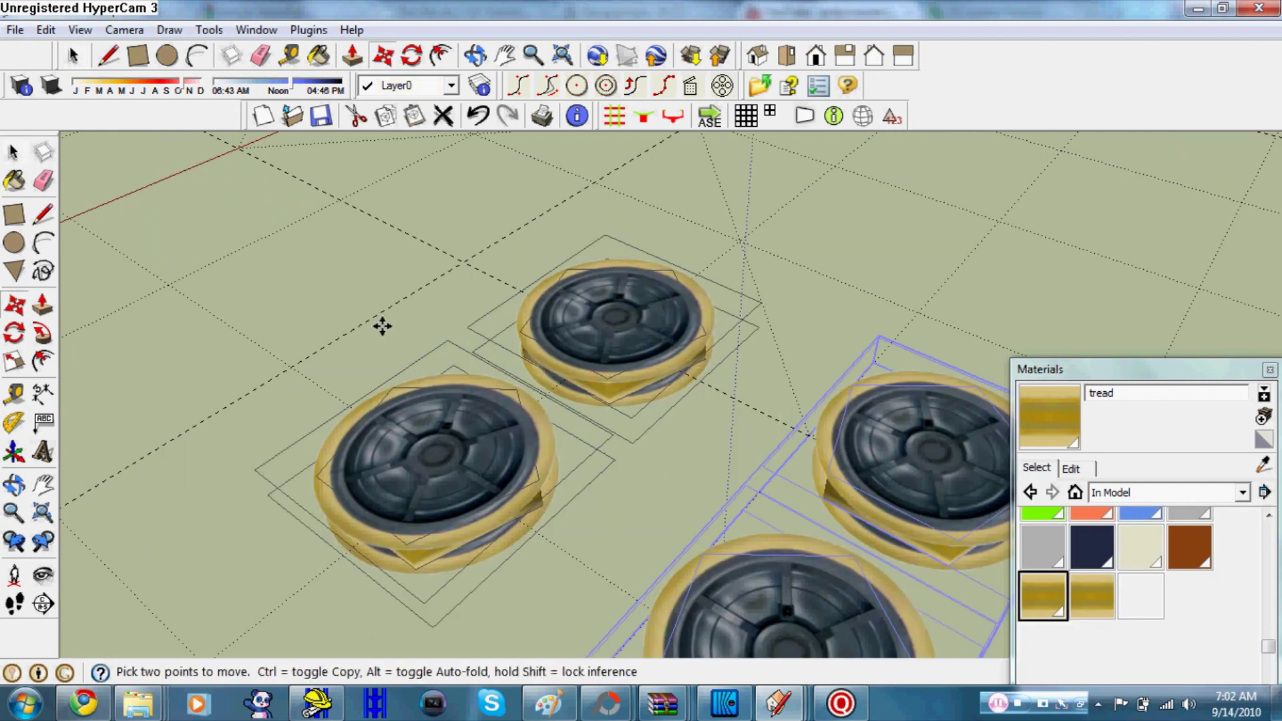
scroll(441, 260, up, 2)
click(411, 53)
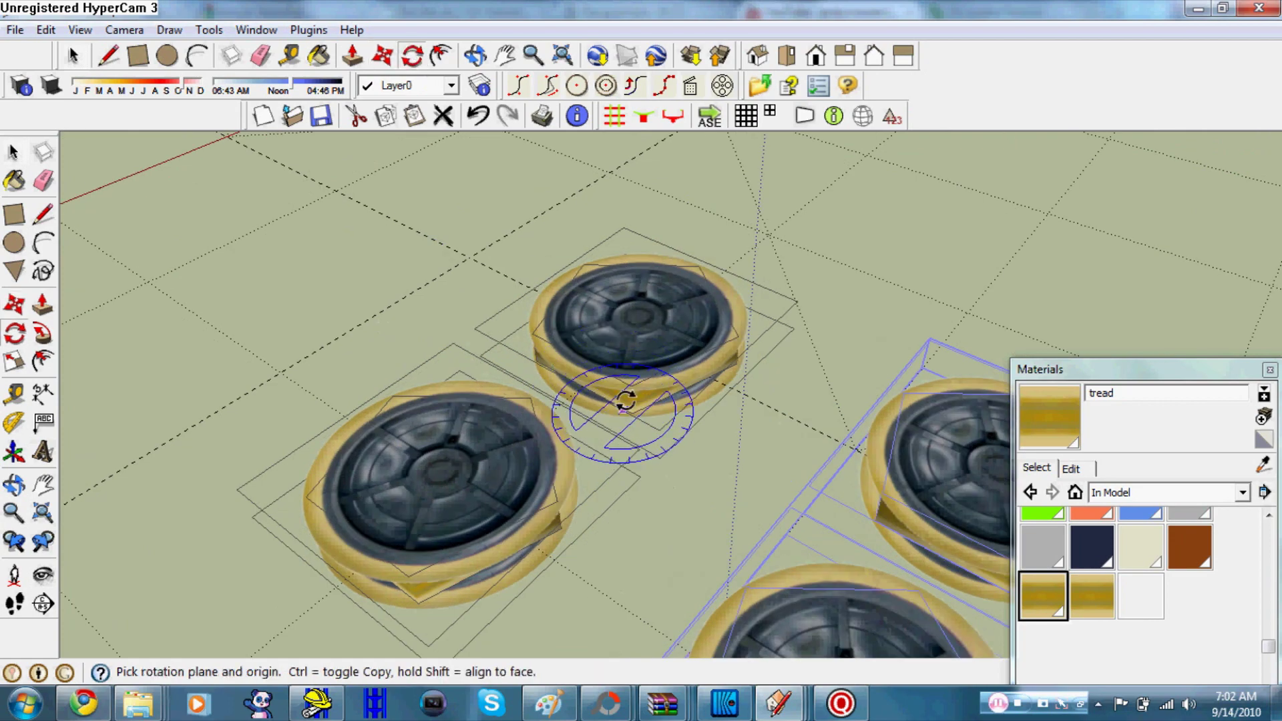
scroll(605, 579, up, 2)
scroll(601, 527, up, 2)
mouse_move(568, 427)
middle_down()
mouse_move(229, 561)
mouse_move(310, 220)
middle_up()
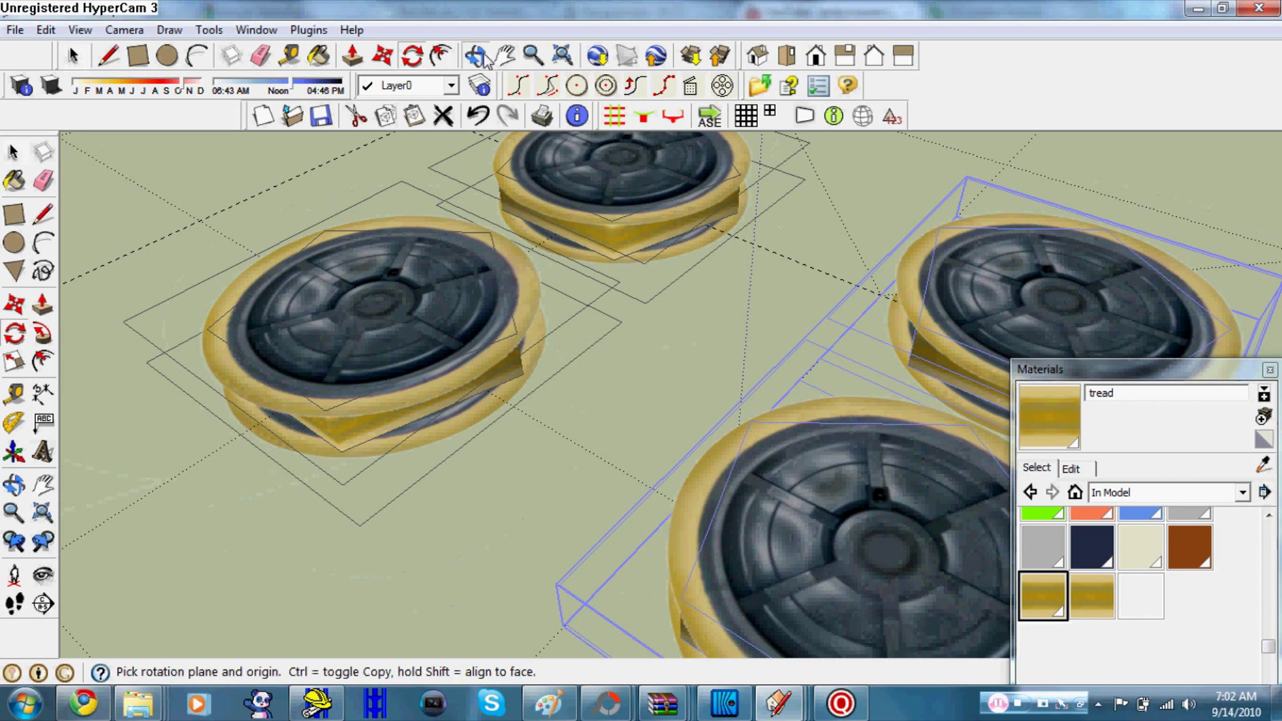
click(486, 57)
drag(593, 432, 702, 312)
- Rotate the wheel pair 90° so it stands upright
click(412, 56)
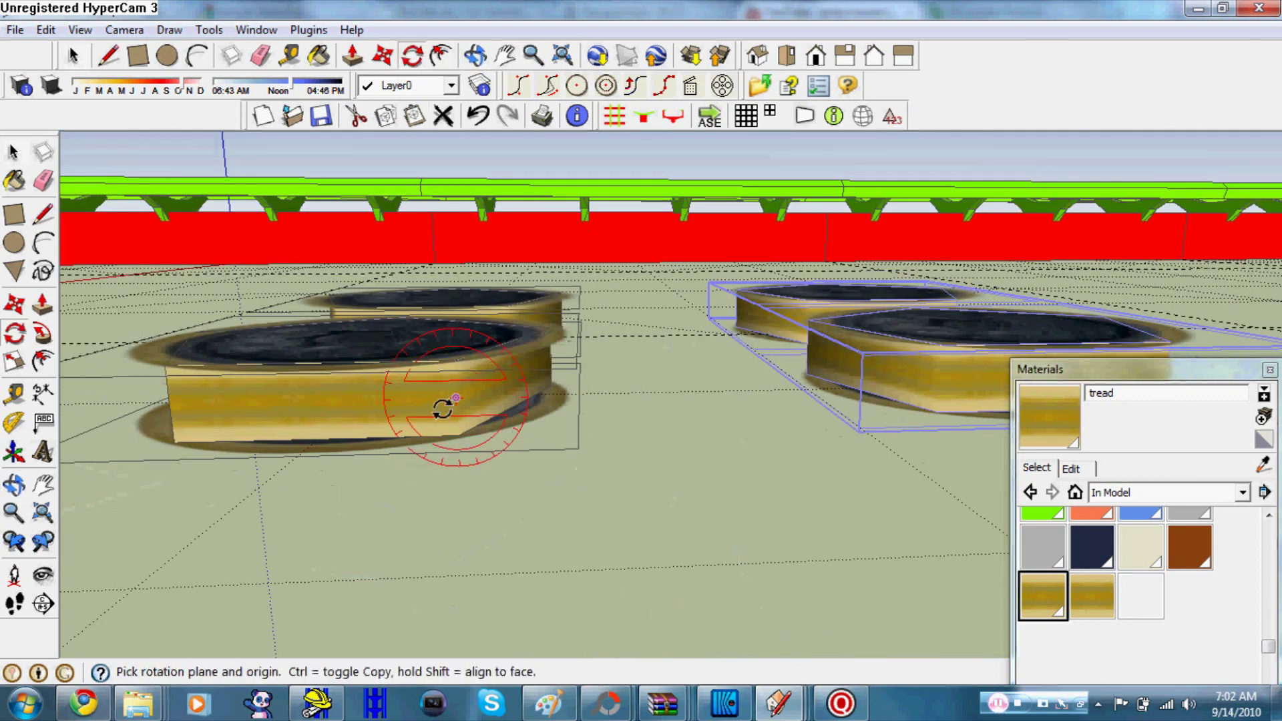
click(430, 404)
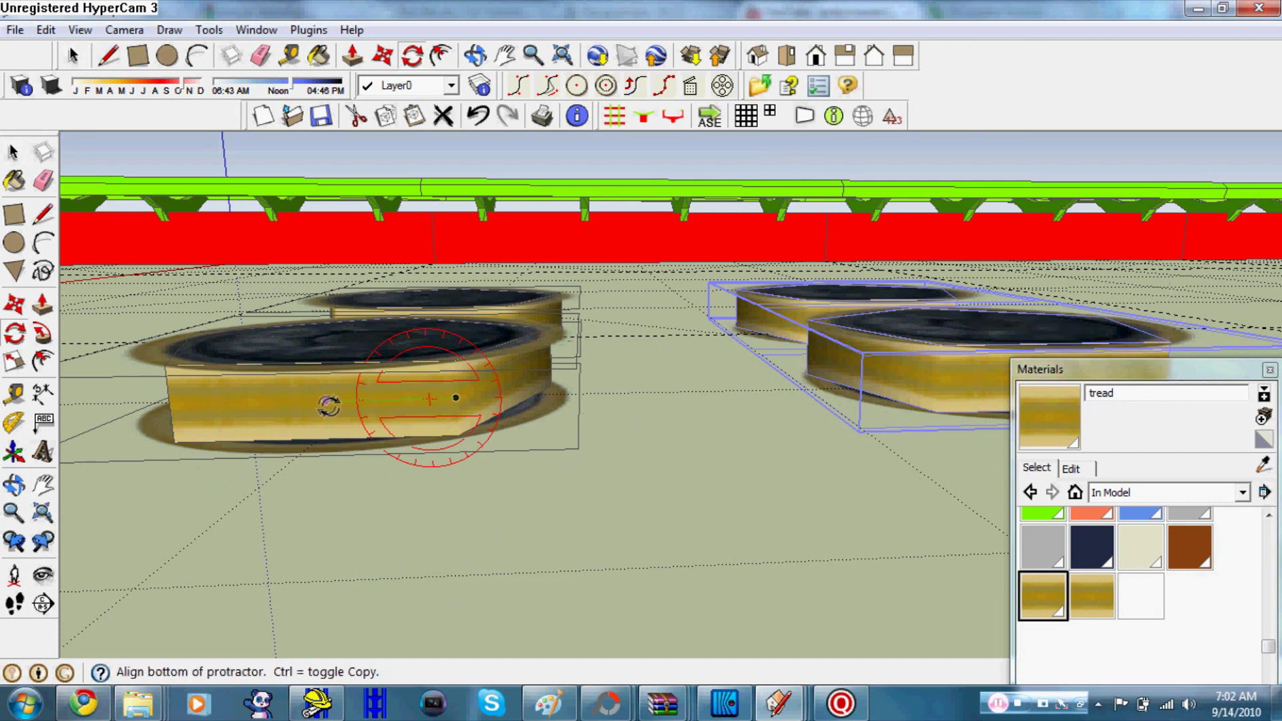
click(326, 402)
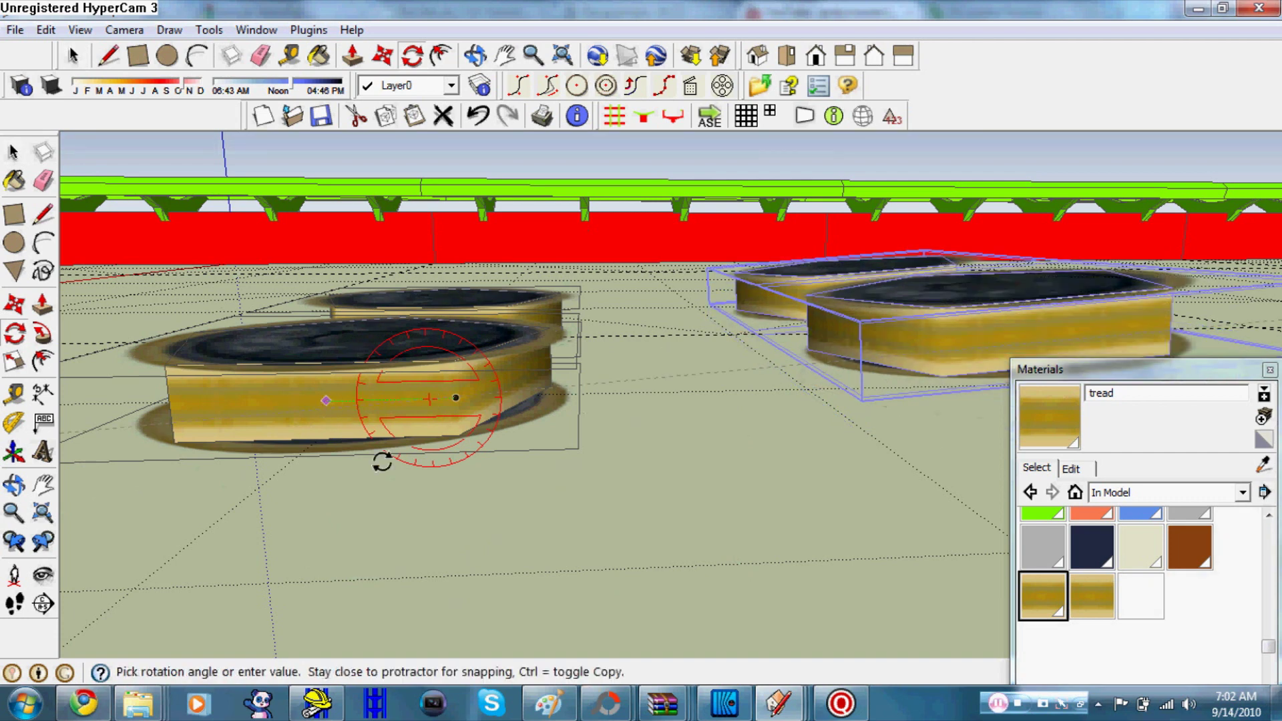
click(437, 487)
middle_drag(478, 134, 476, 72)
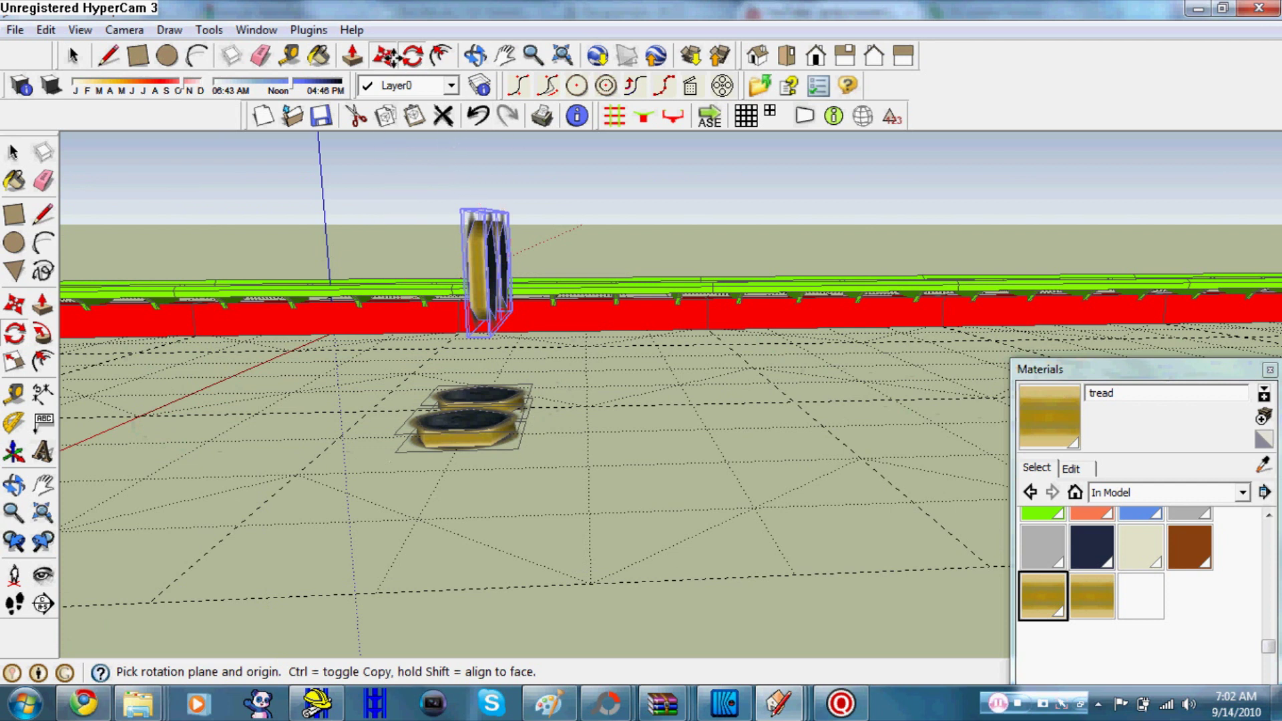
- Move the upright wheel pair down against the flat wheels
click(386, 56)
drag(482, 288, 483, 361)
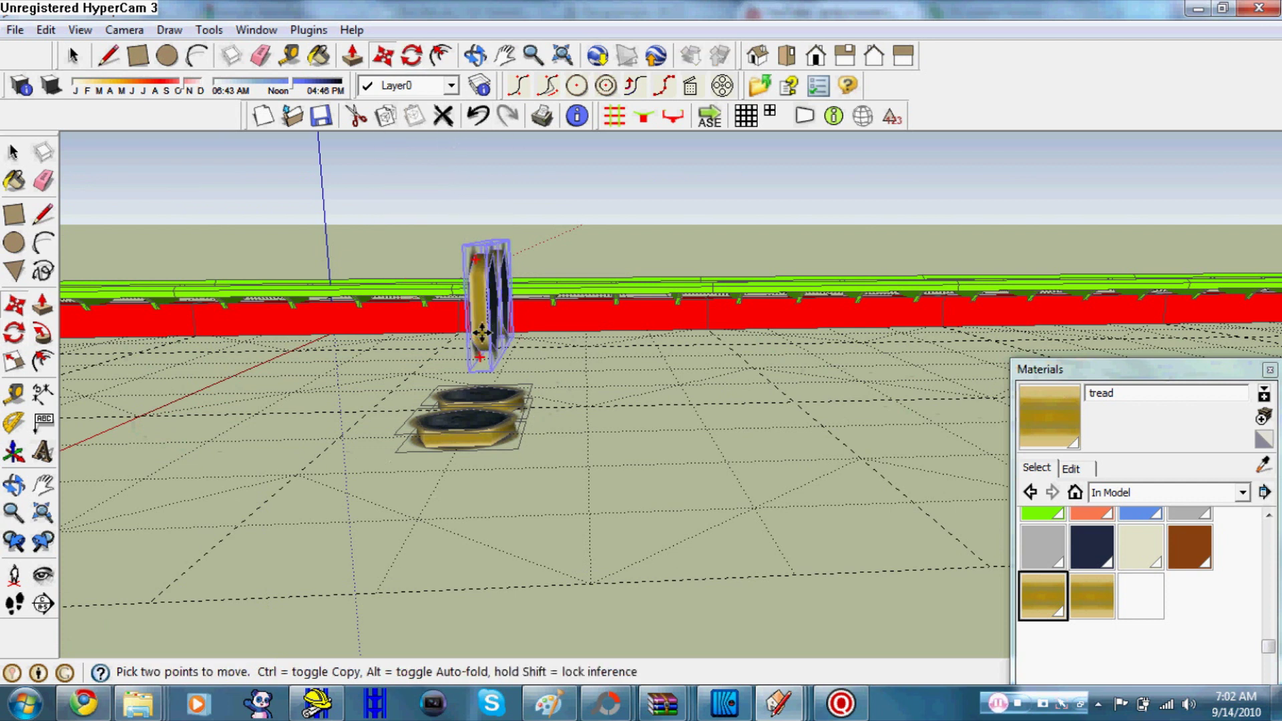
key(Escape)
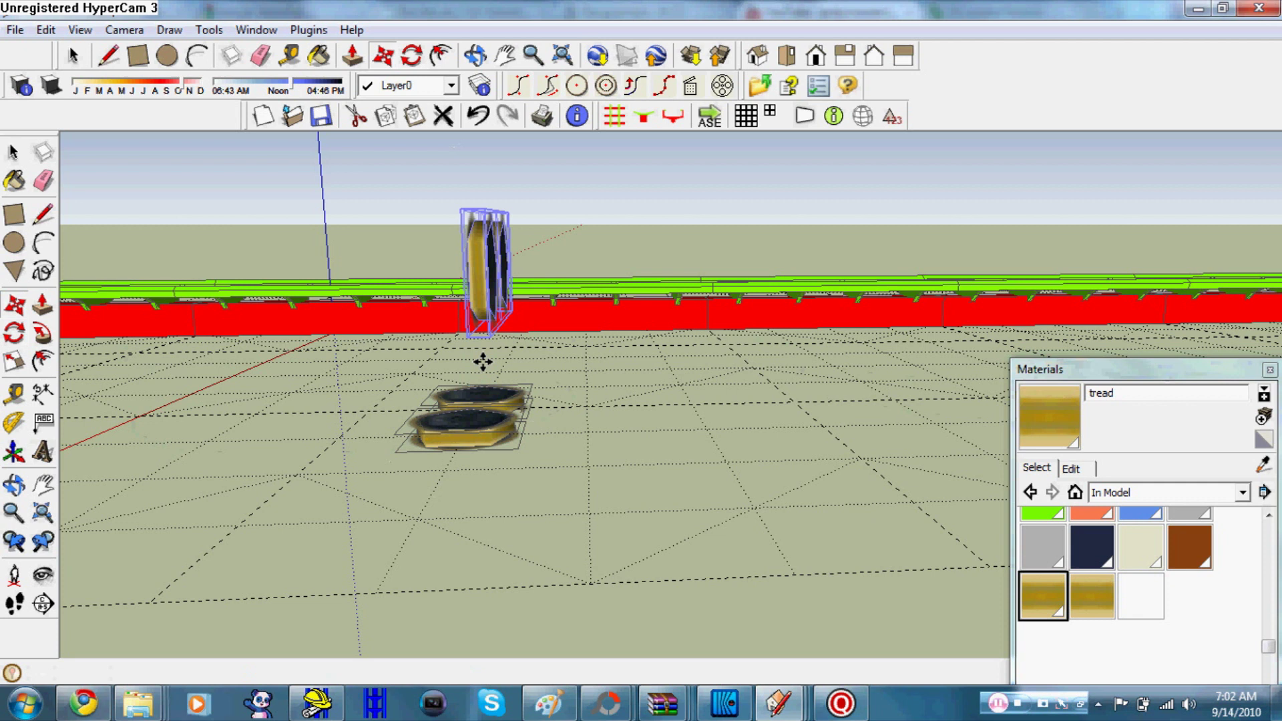
key(ctrl+z)
mouse_move(486, 287)
mouse_down()
mouse_move(489, 356)
mouse_move(539, 364)
mouse_up()
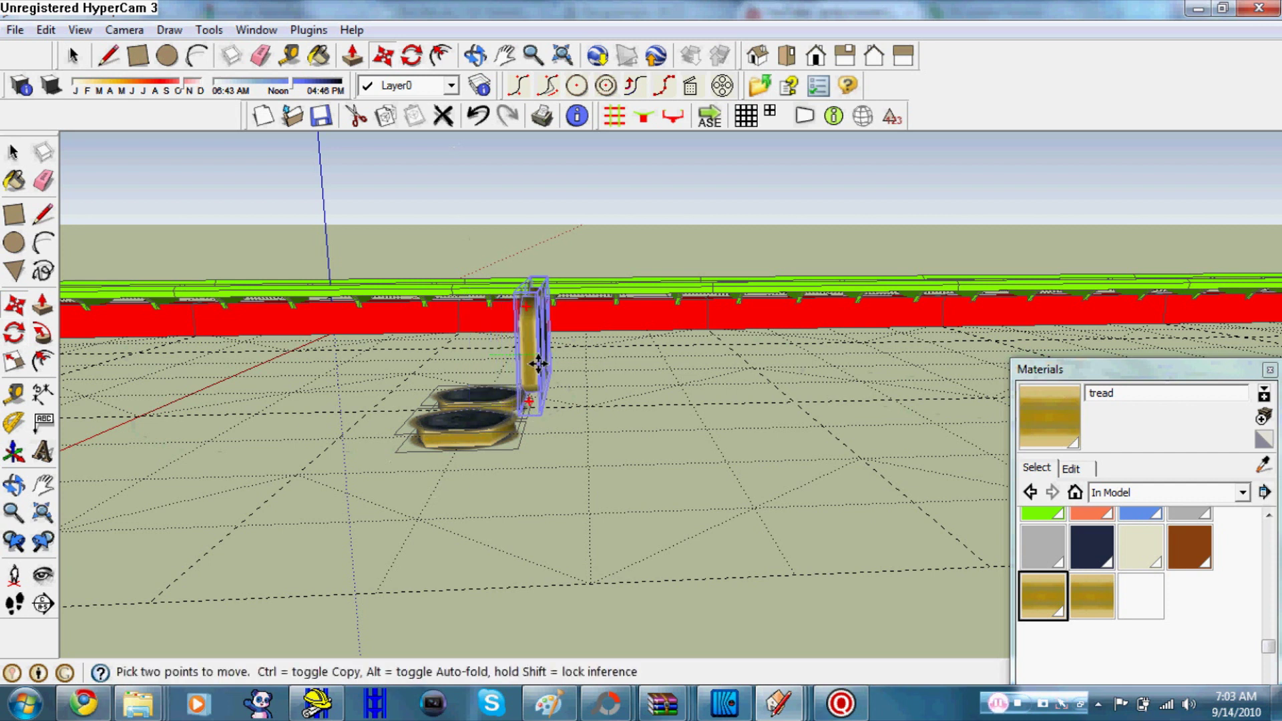
mouse_move(524, 283)
middle_down()
mouse_move(563, 449)
mouse_move(352, 456)
mouse_move(381, 435)
mouse_move(519, 415)
middle_up()
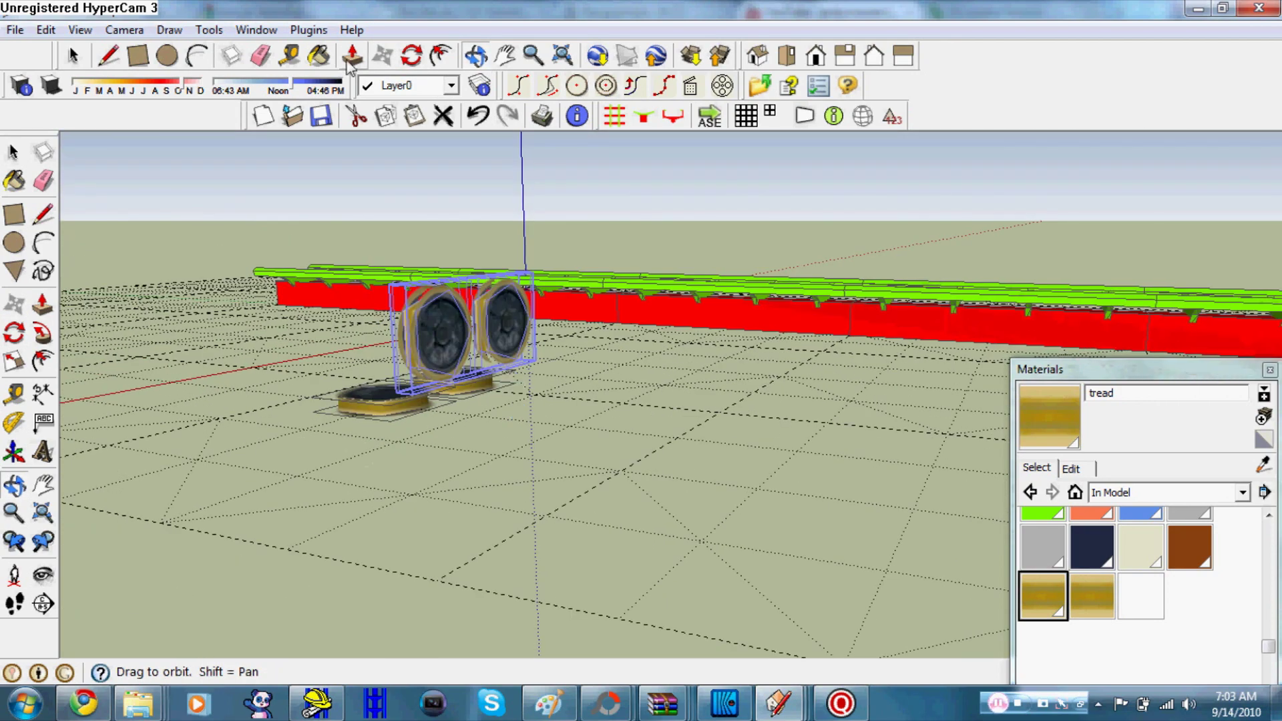
- Paste another upright wheel pair and place it just in front of and below the first
click(414, 118)
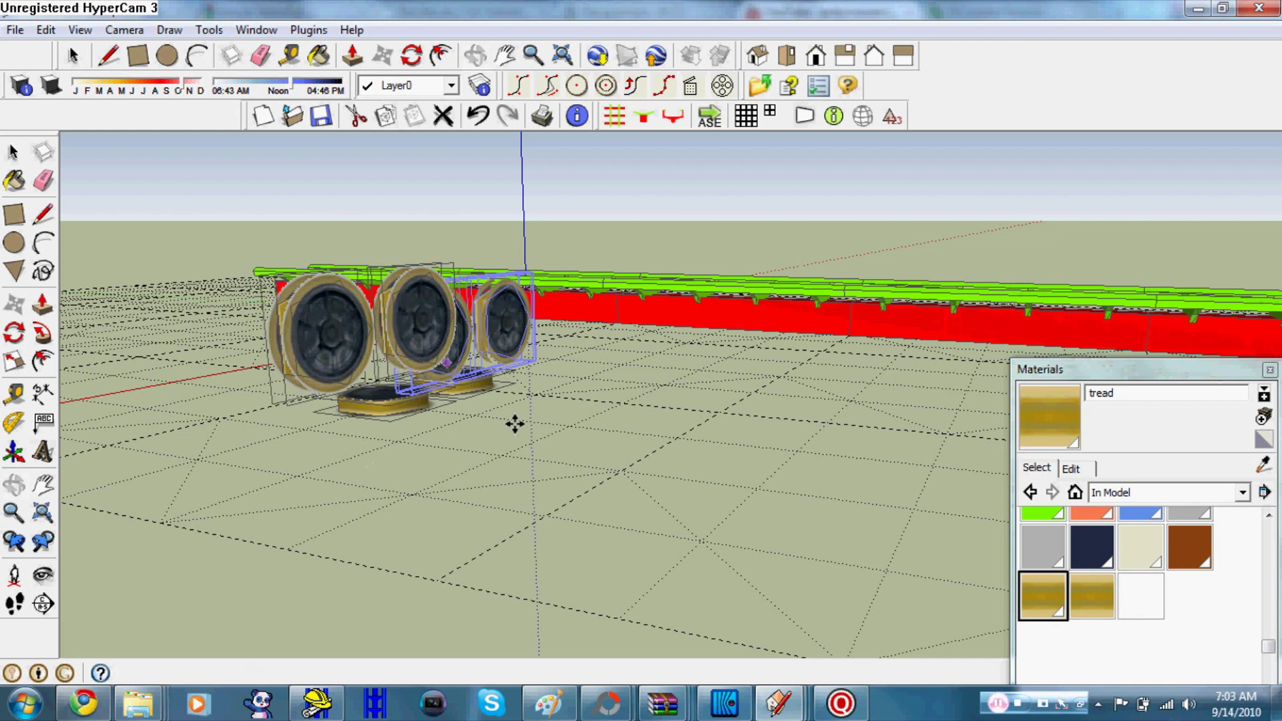
click(446, 361)
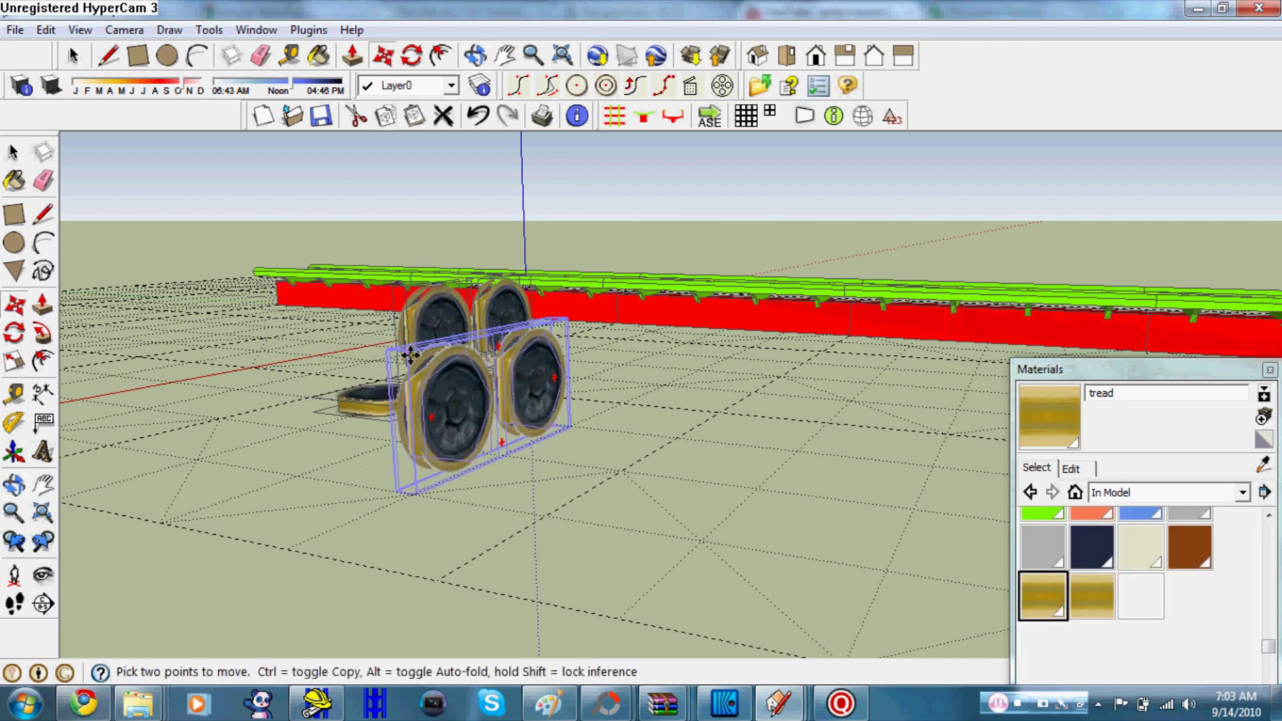
click(408, 286)
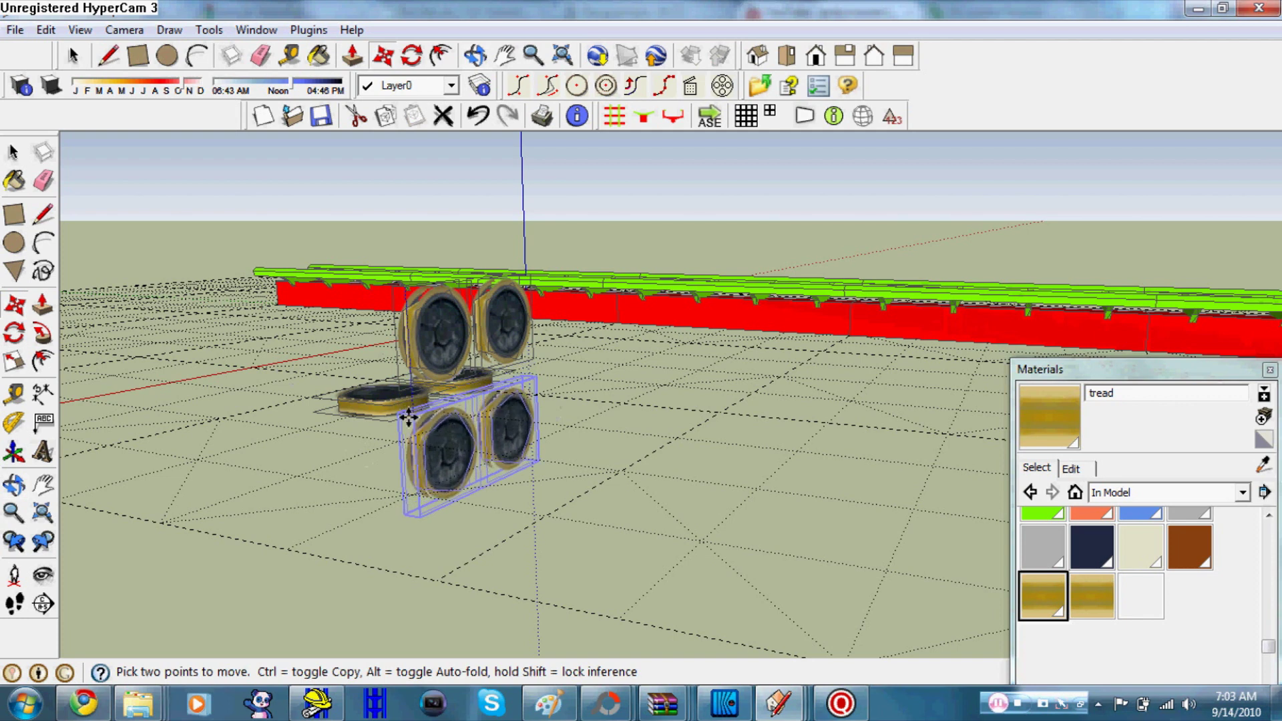
click(410, 419)
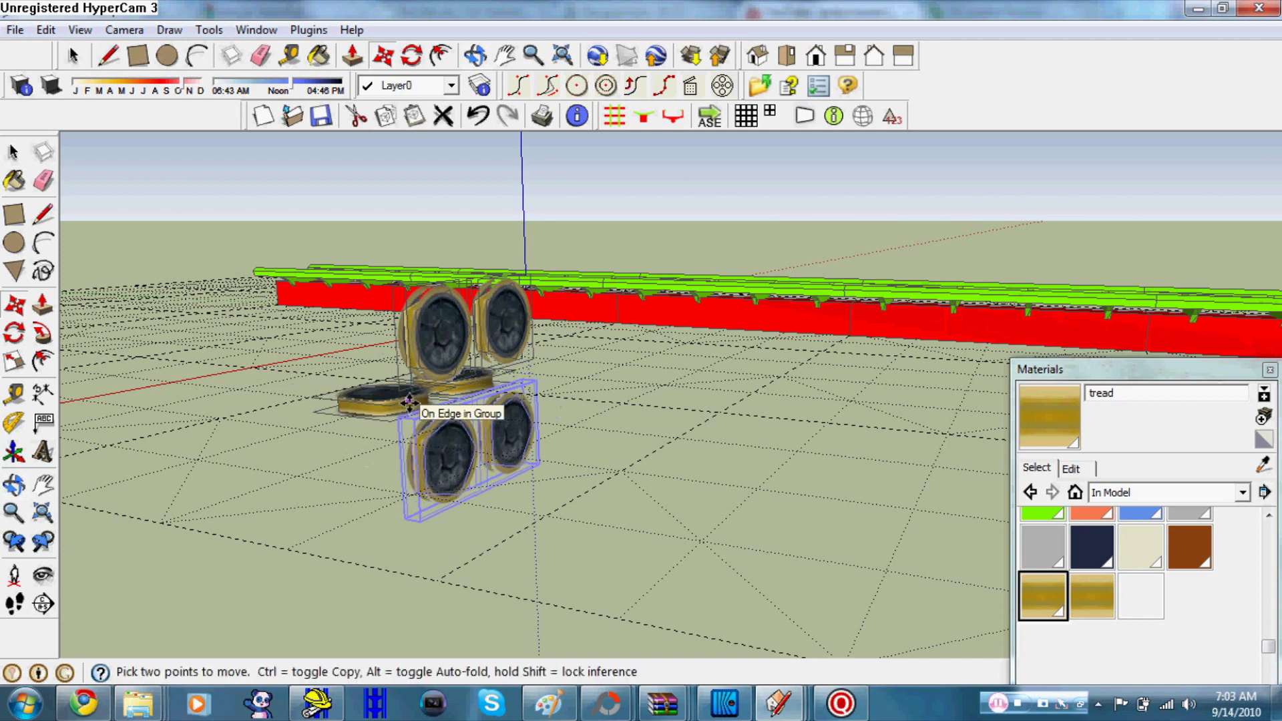
mouse_move(367, 358)
middle_down()
mouse_move(841, 114)
mouse_move(604, 346)
mouse_move(802, 378)
mouse_move(894, 476)
mouse_move(724, 450)
mouse_move(612, 458)
mouse_move(598, 492)
mouse_move(687, 540)
middle_up()
scroll(687, 540, up, 5)
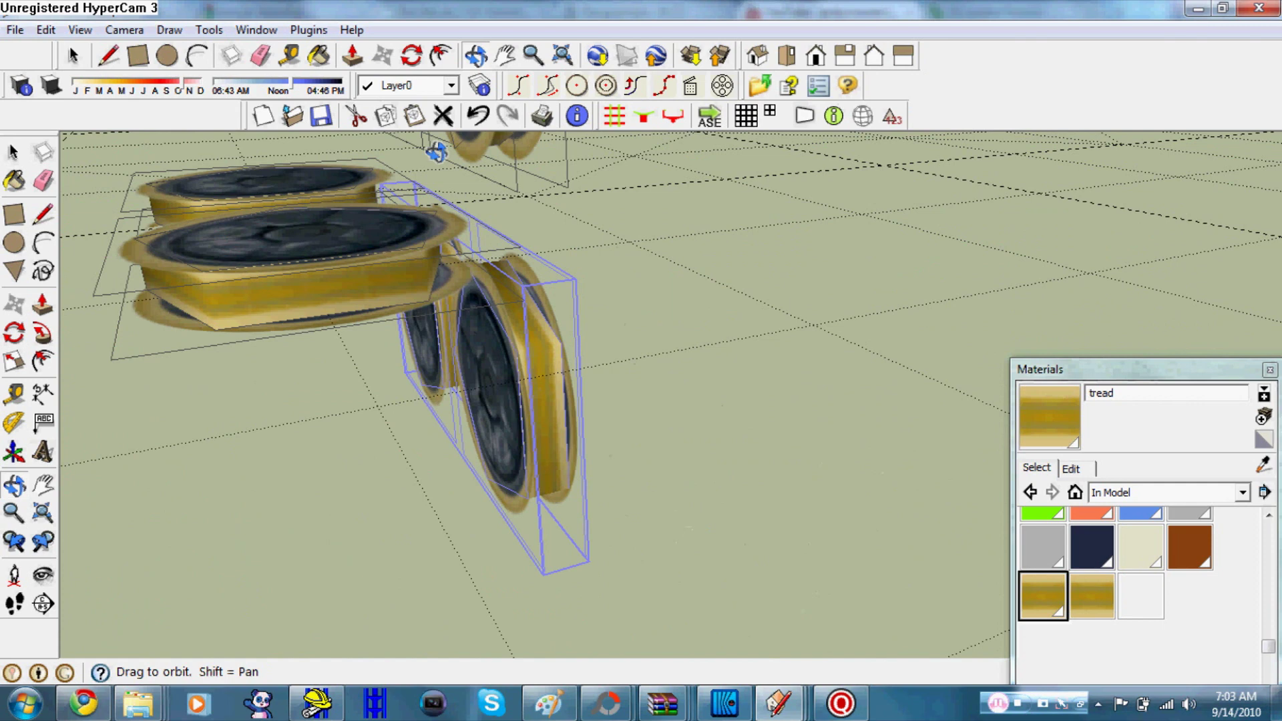
- Draw a closed pointed outline between the two flat wheels, forming a white face
scroll(663, 354, up, 3)
scroll(645, 356, up, 2)
scroll(645, 356, down, 3)
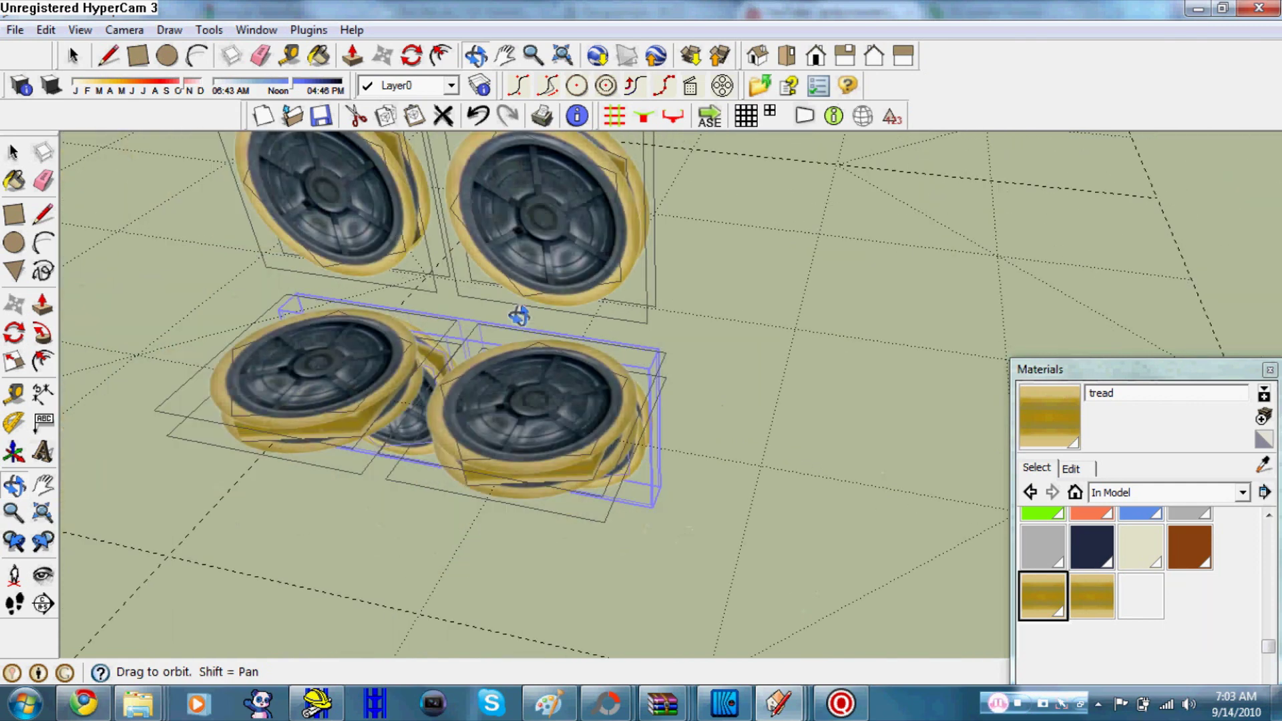
scroll(518, 243, up, 2)
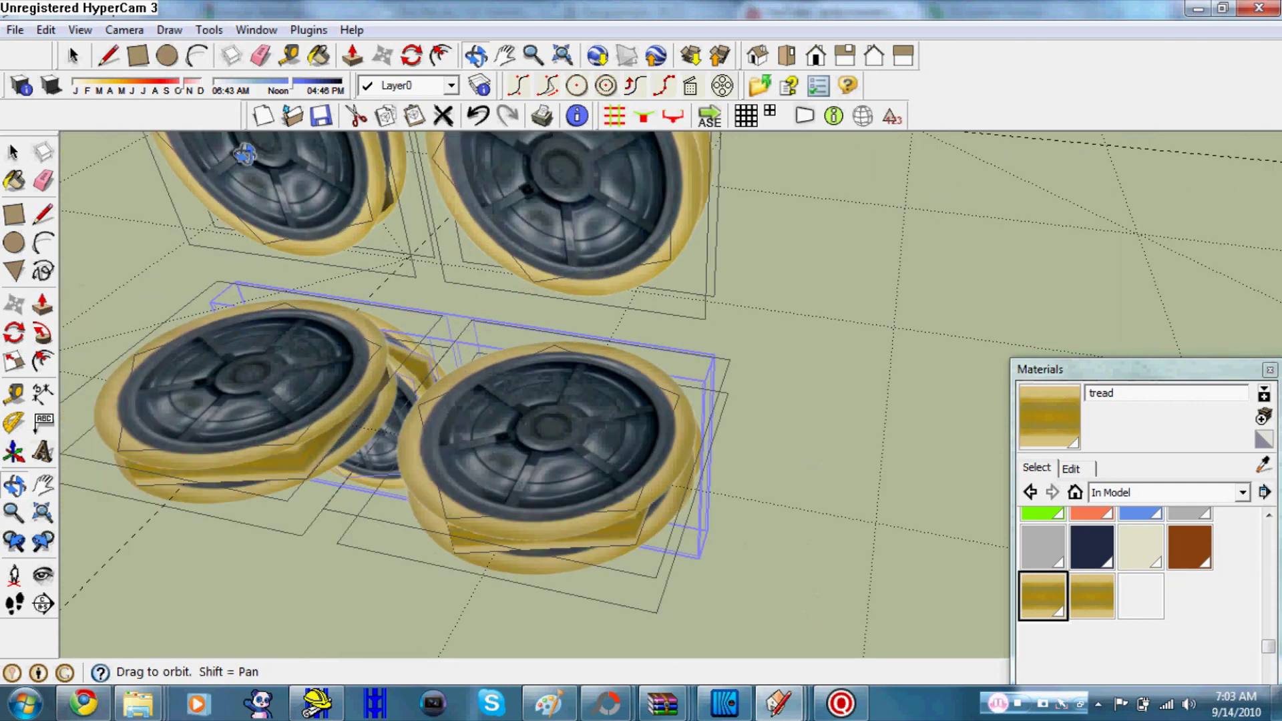
click(109, 56)
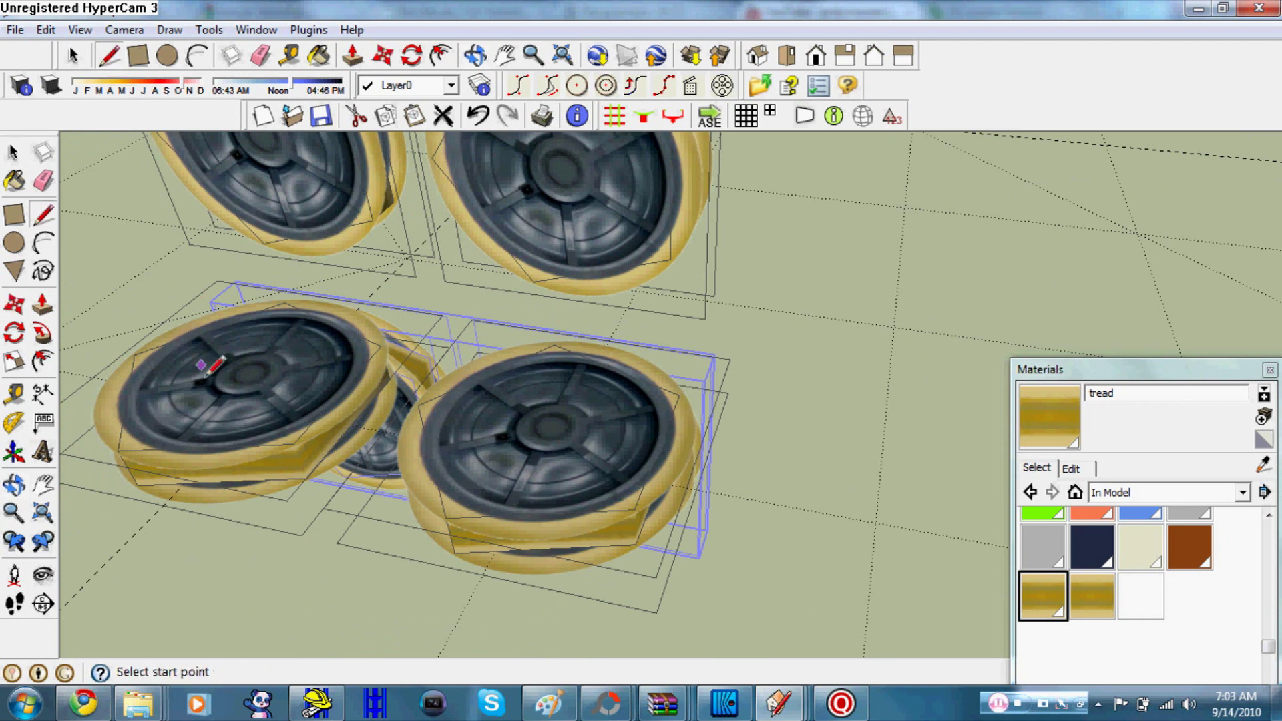
click(219, 398)
click(539, 452)
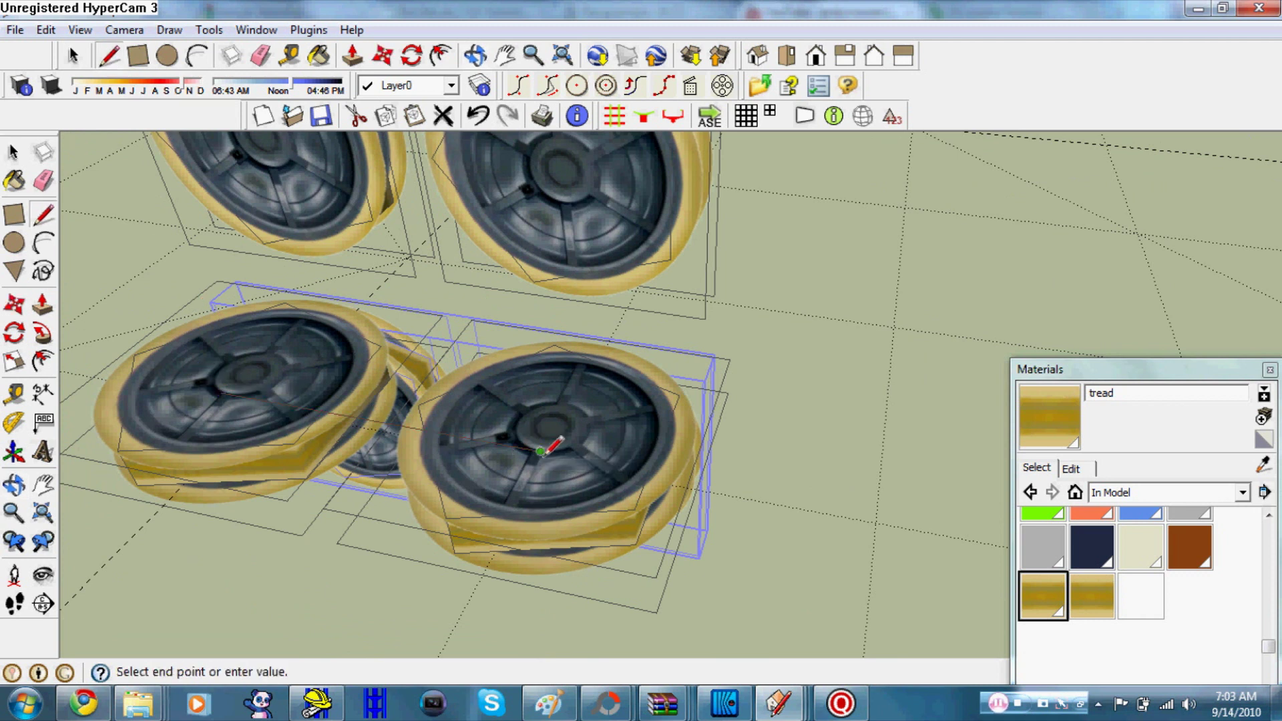
click(587, 431)
click(225, 387)
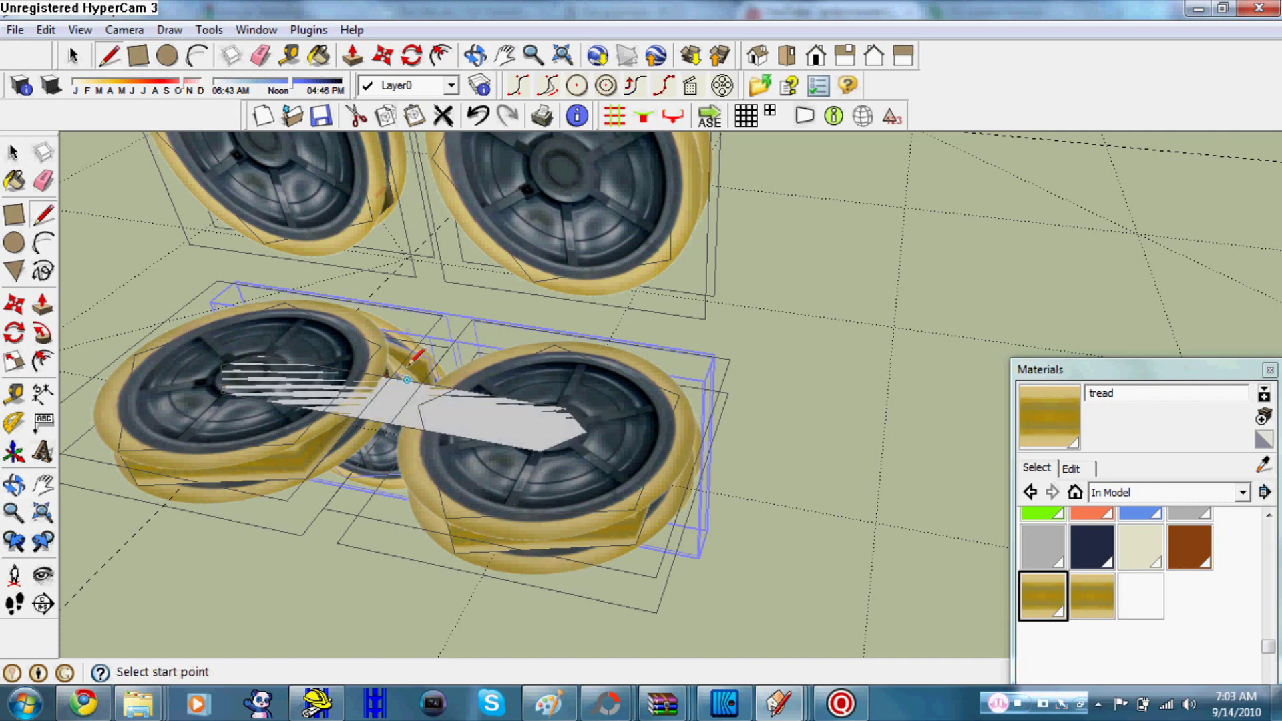
- Push/Pull the face into a thin slab, then thicken it further downward
click(354, 59)
click(387, 410)
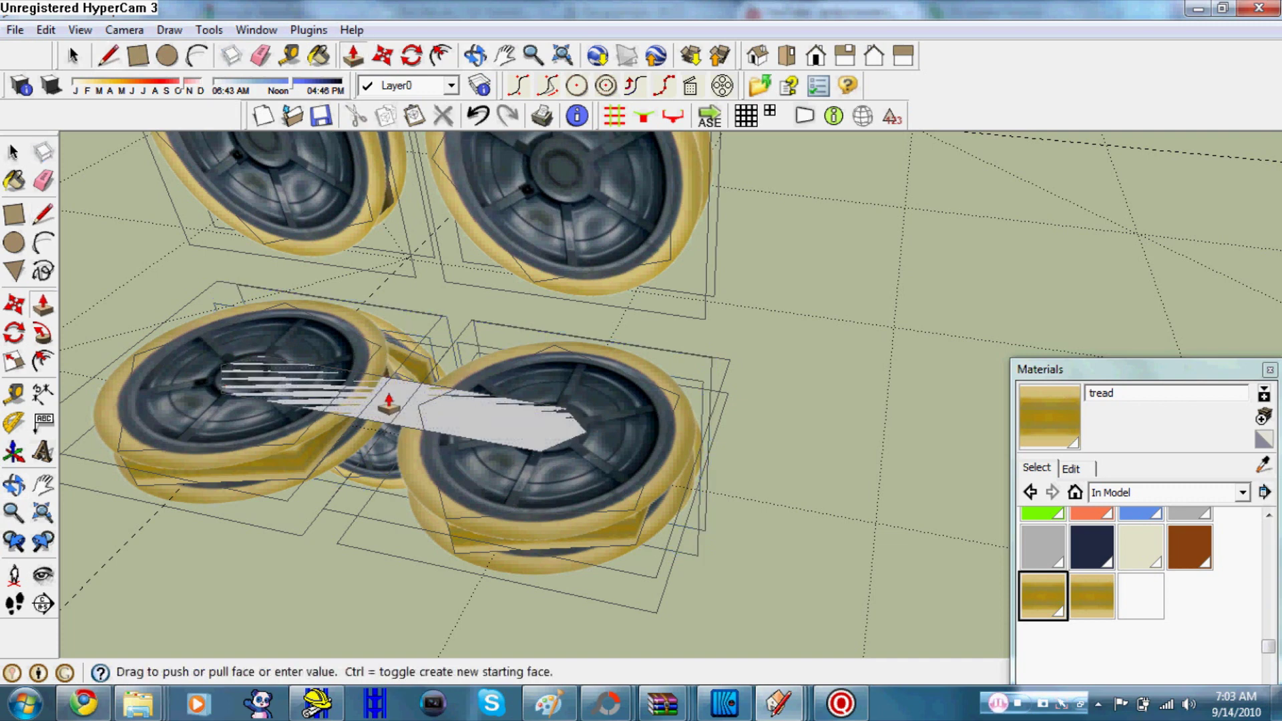
click(389, 394)
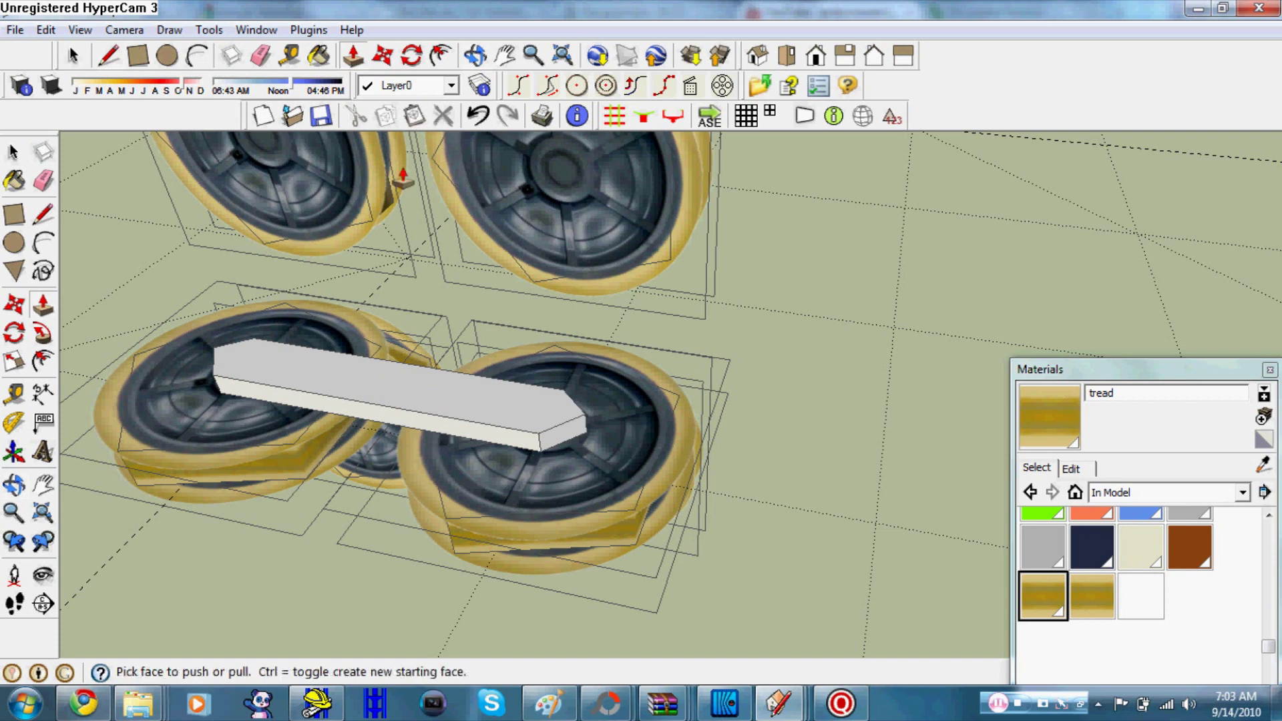
click(473, 57)
mouse_move(501, 295)
mouse_down()
mouse_move(523, 86)
mouse_move(426, 88)
mouse_up()
click(354, 56)
click(385, 362)
click(382, 394)
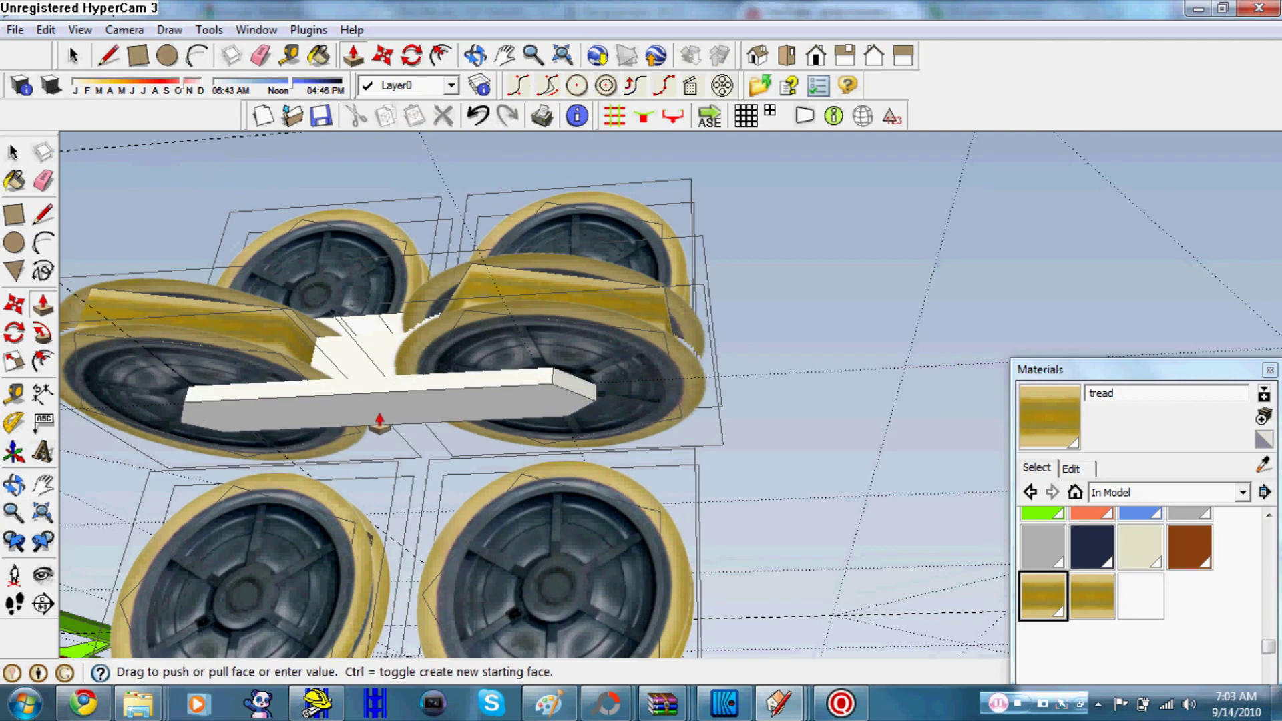
click(475, 55)
- From underneath, select the white slab and make it a group
mouse_move(477, 286)
mouse_down()
mouse_move(242, 260)
mouse_move(775, 304)
mouse_up()
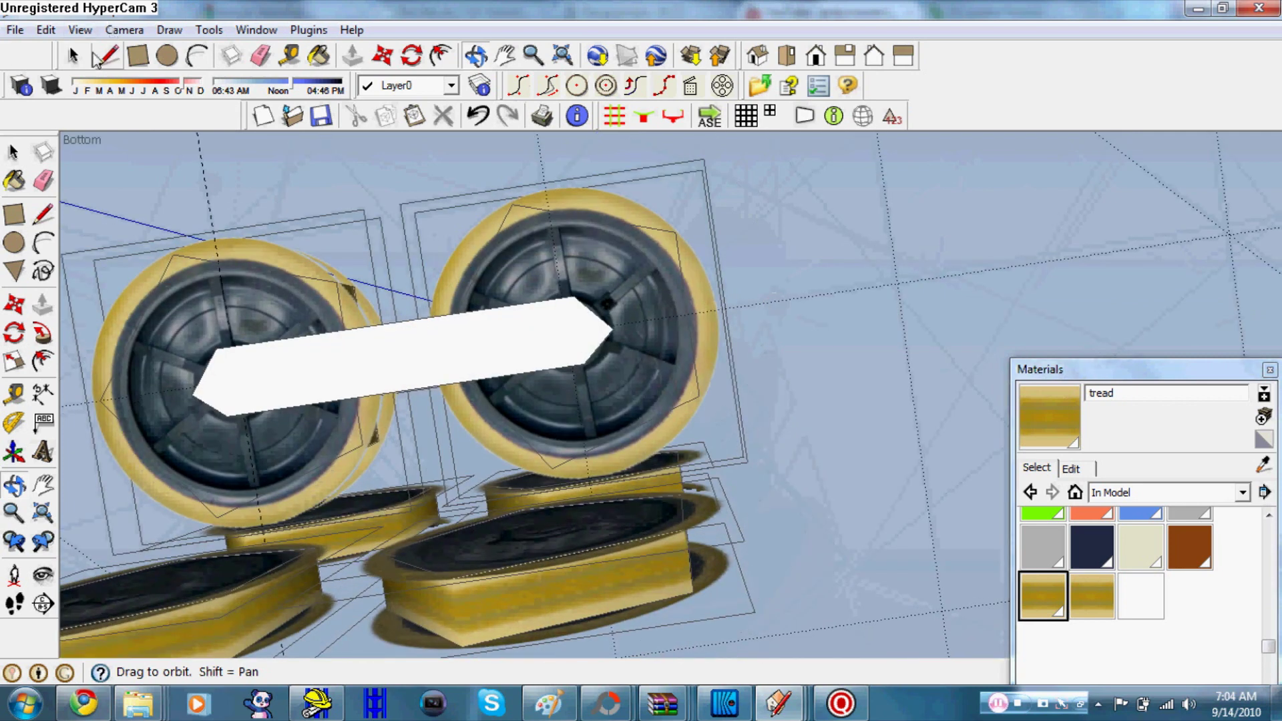
key(space)
drag(175, 277, 655, 423)
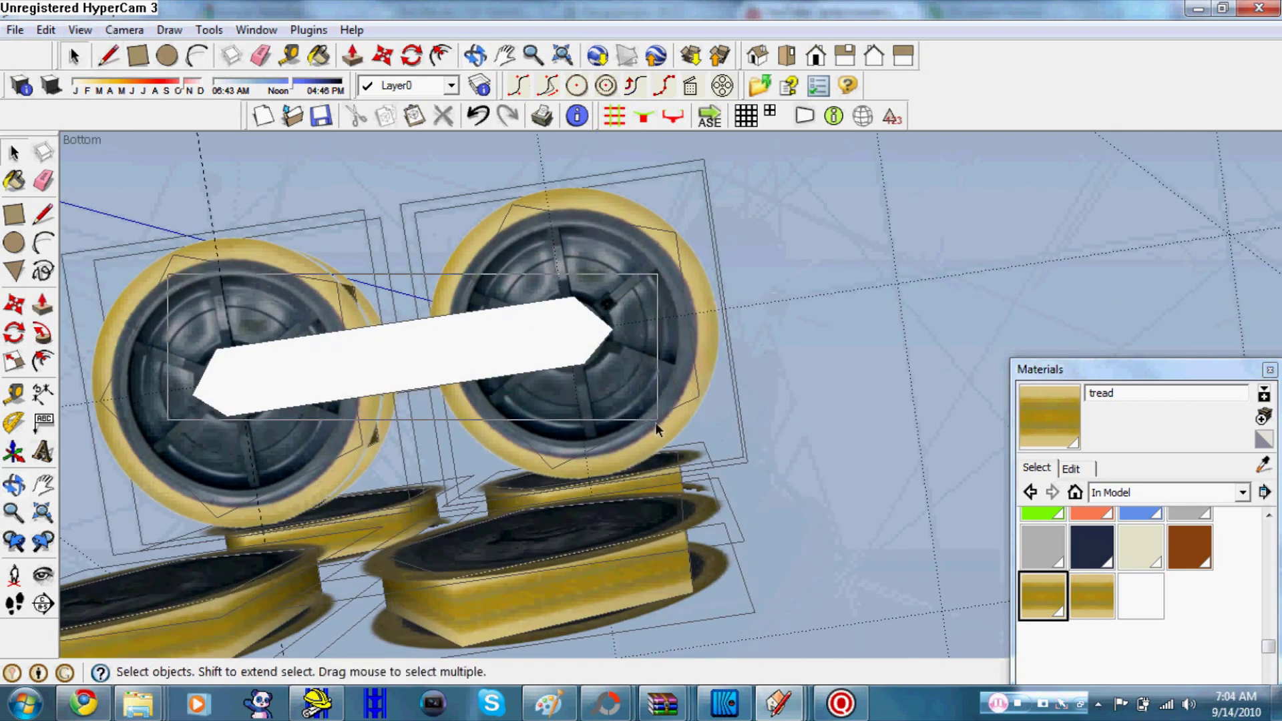
right_click(510, 331)
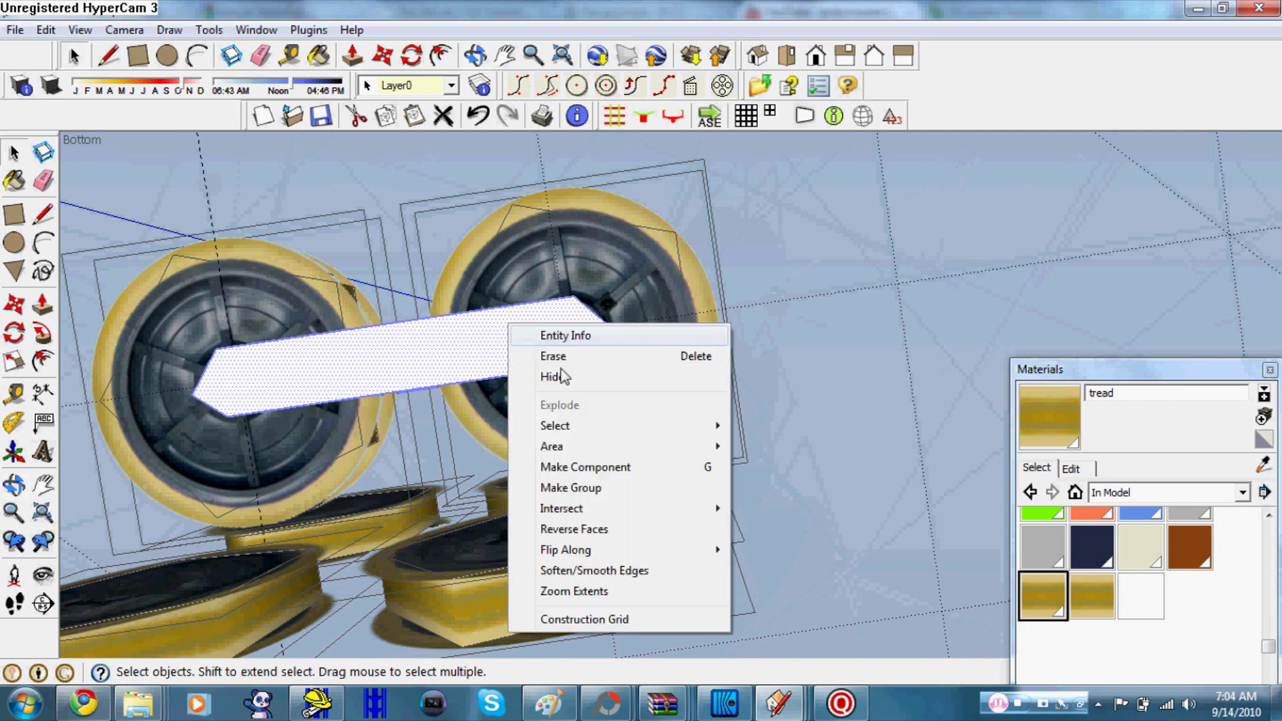
click(541, 488)
- Paste a copy of the connector slab and place it beside the wheels
click(475, 55)
mouse_move(572, 307)
mouse_down()
mouse_move(808, 639)
mouse_move(599, 409)
mouse_move(414, 626)
mouse_move(702, 386)
mouse_move(412, 130)
mouse_up()
click(415, 116)
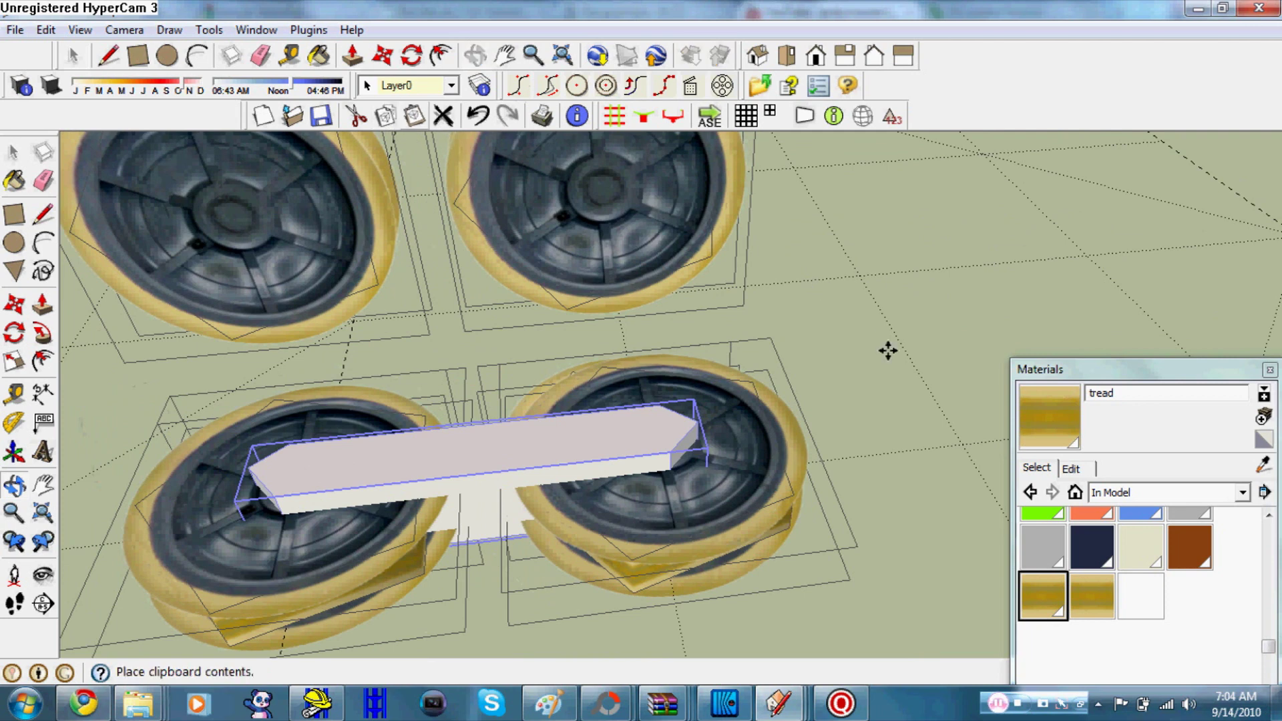
click(875, 361)
mouse_move(868, 350)
middle_down()
mouse_move(511, 57)
mouse_move(209, 39)
middle_up()
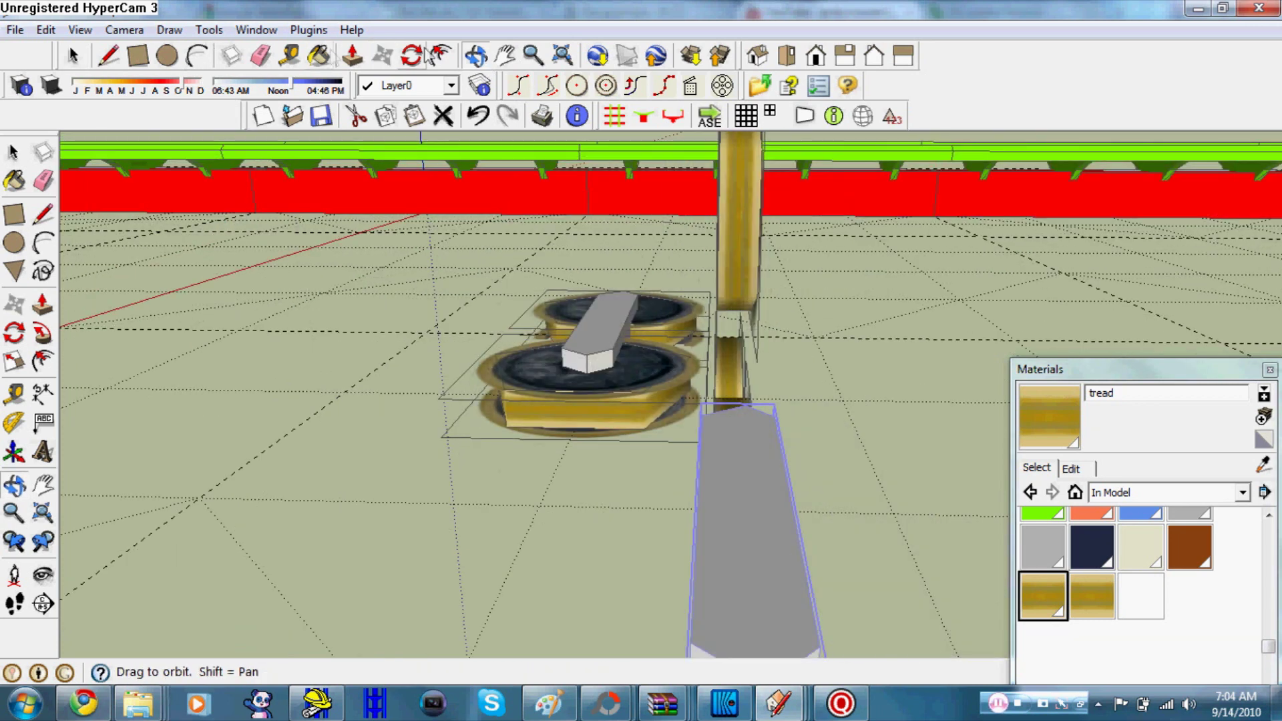
click(419, 56)
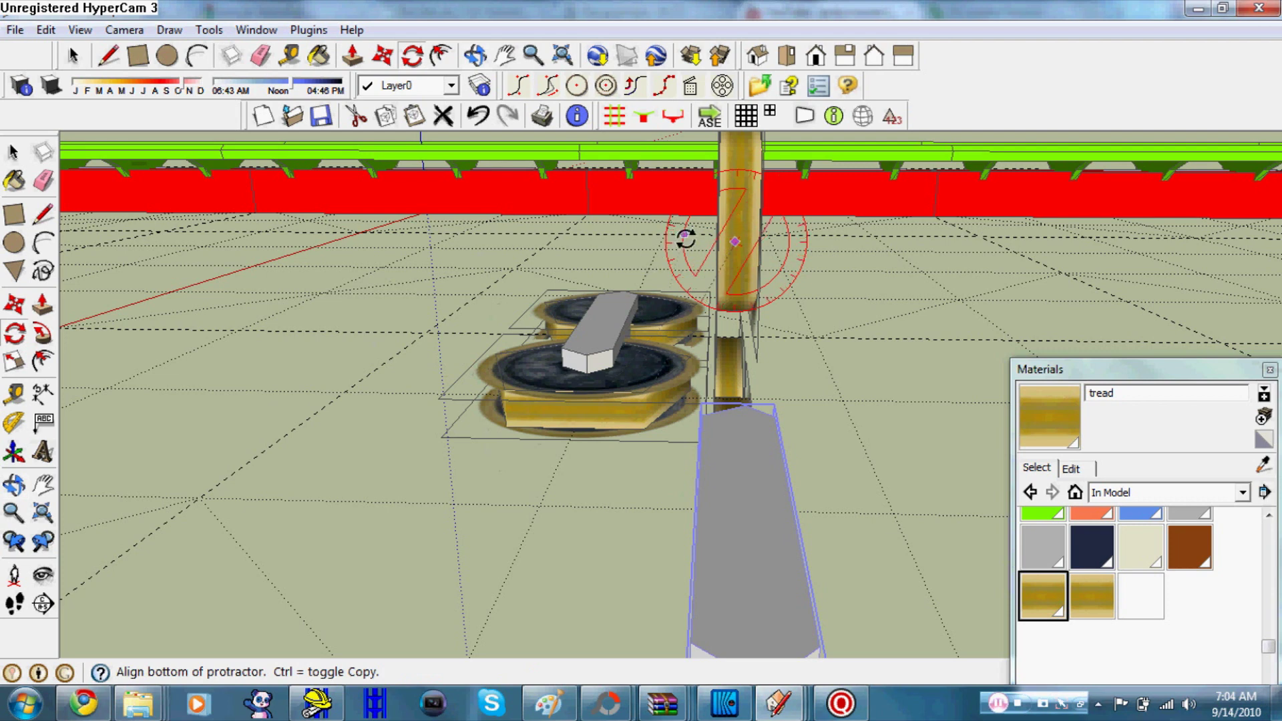
click(734, 242)
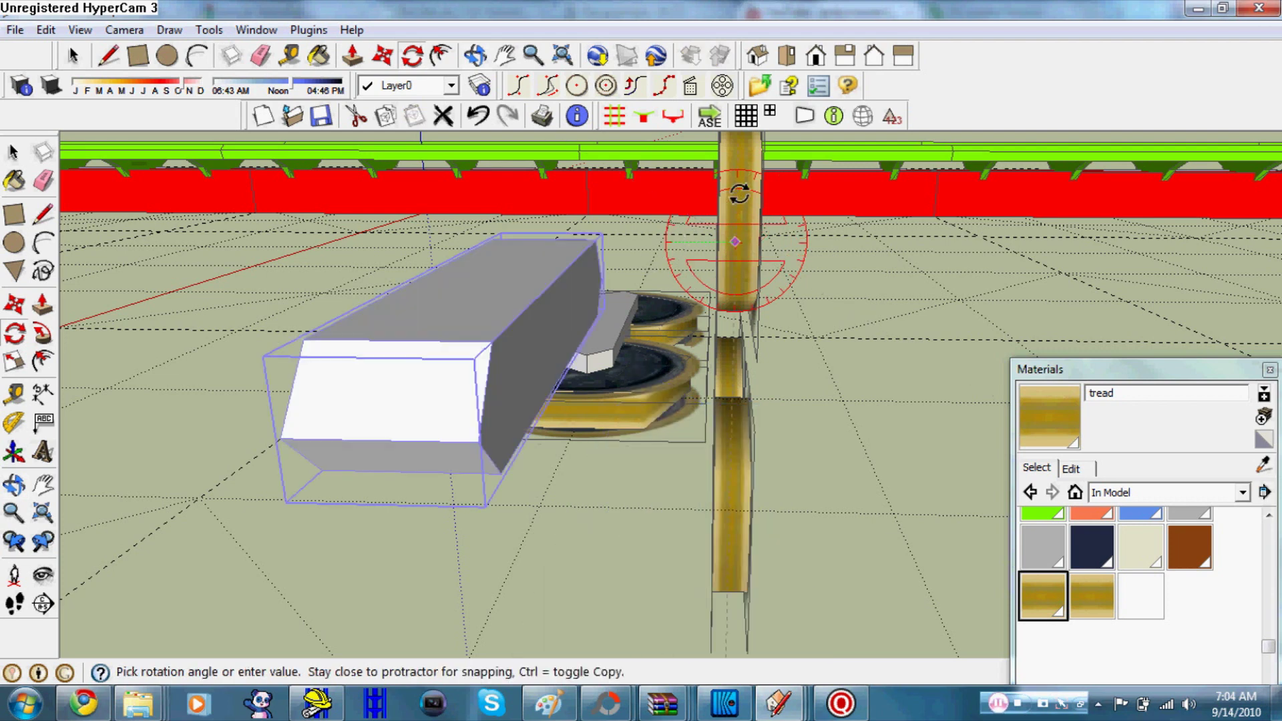
key(Escape)
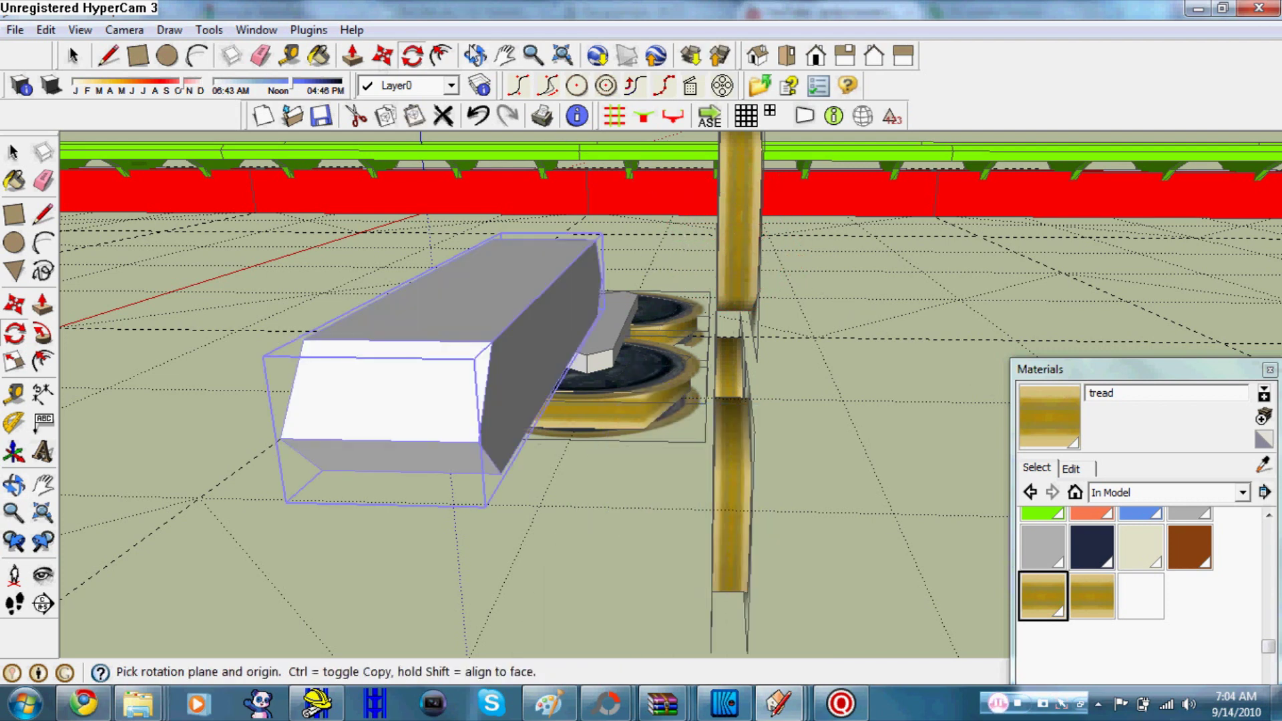
middle_drag(767, 301, 623, 197)
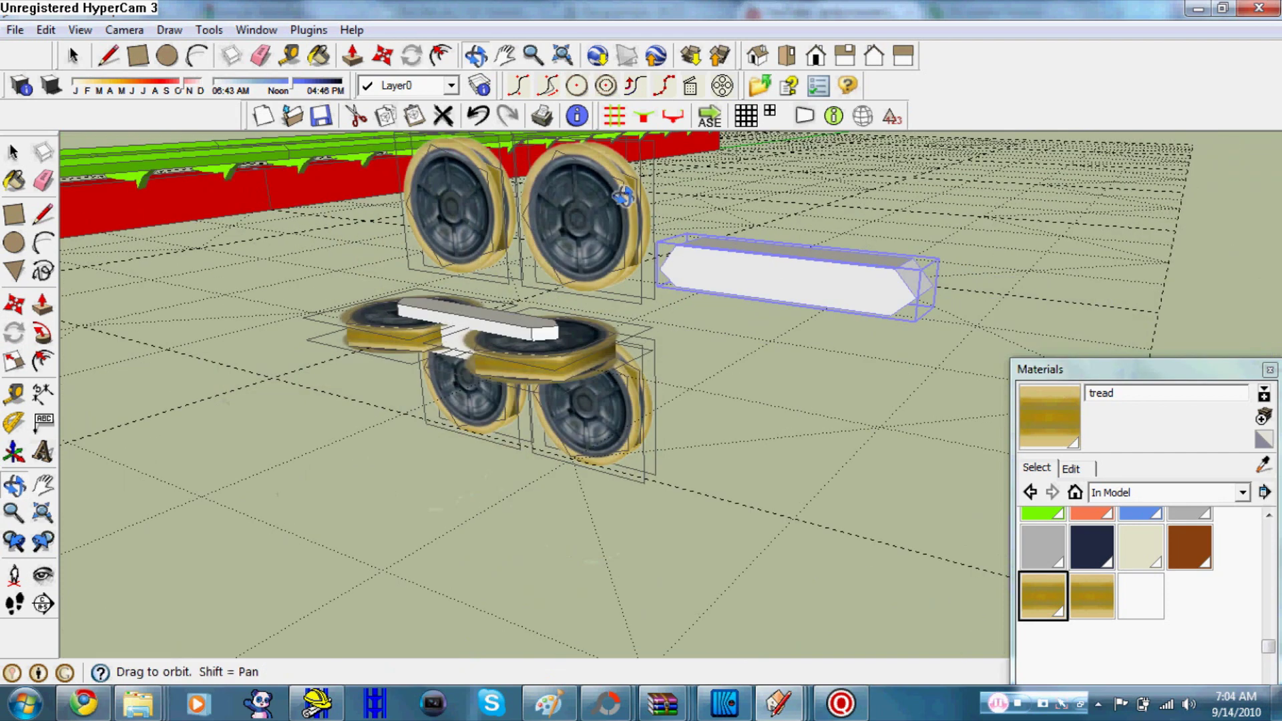
- Move the copied slab onto the upright wheel pair
click(383, 55)
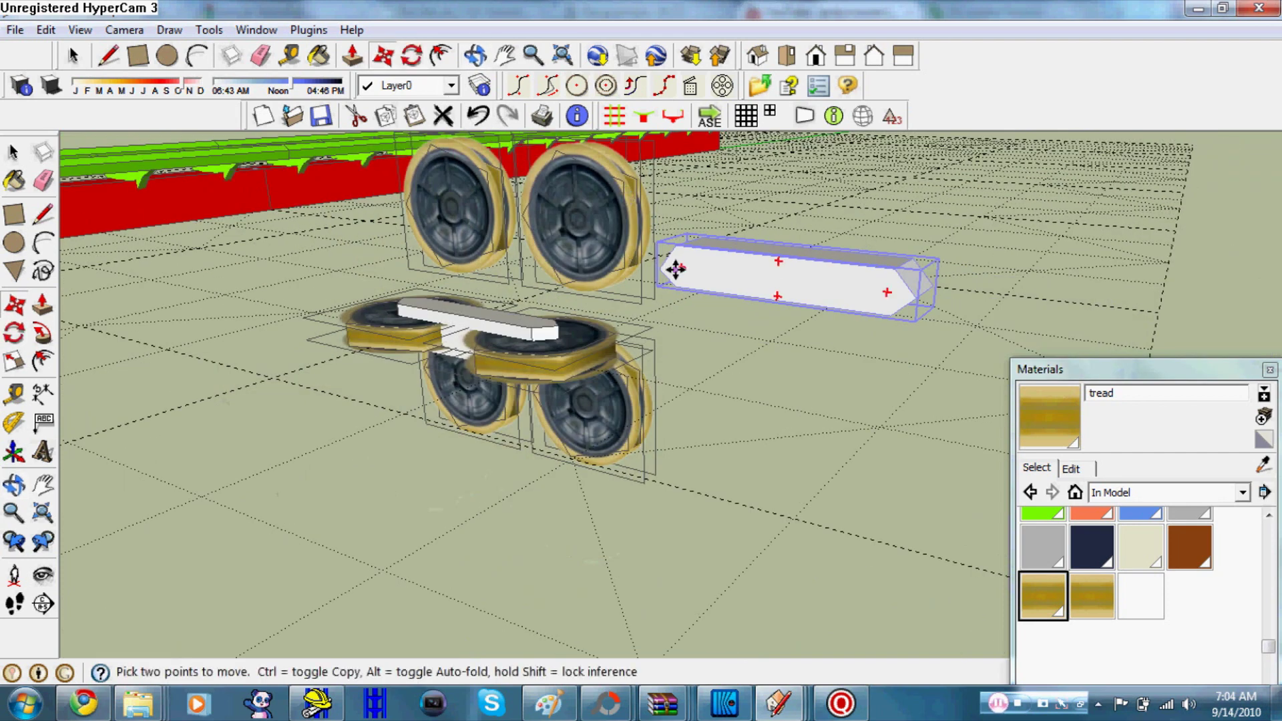
key(q)
key(m)
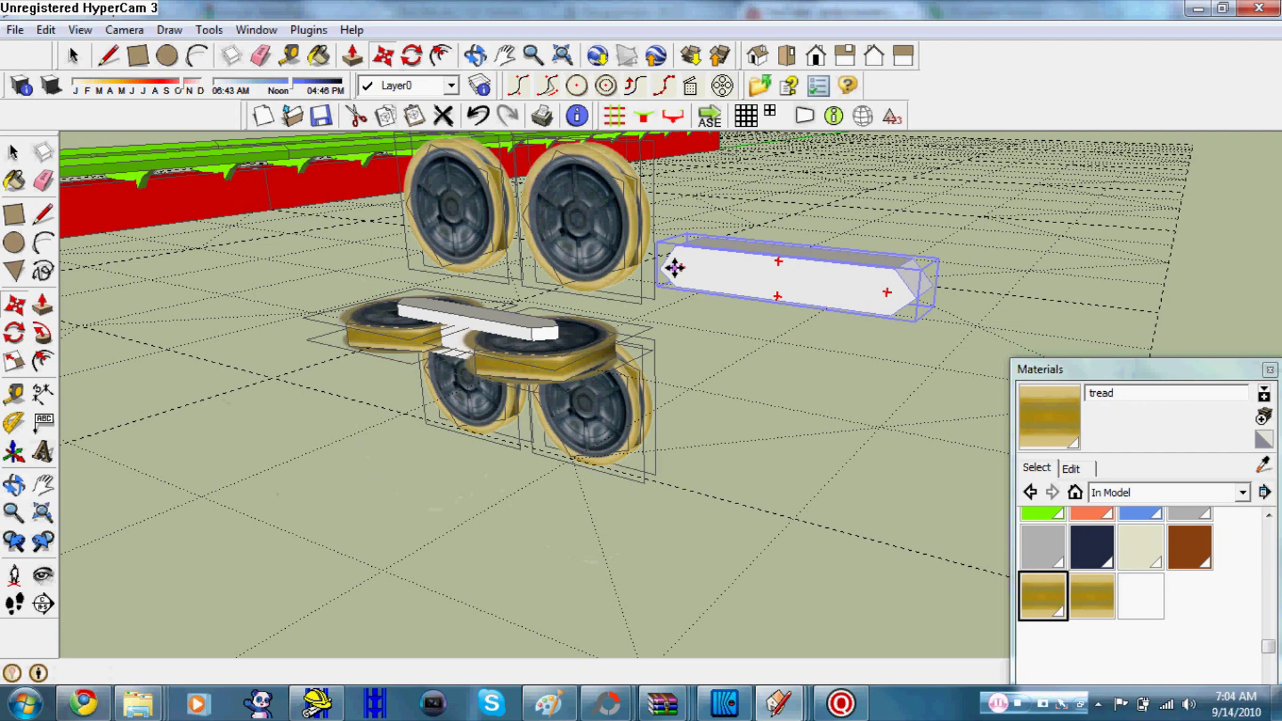
click(667, 266)
scroll(437, 157, up, 2)
scroll(451, 207, up, 2)
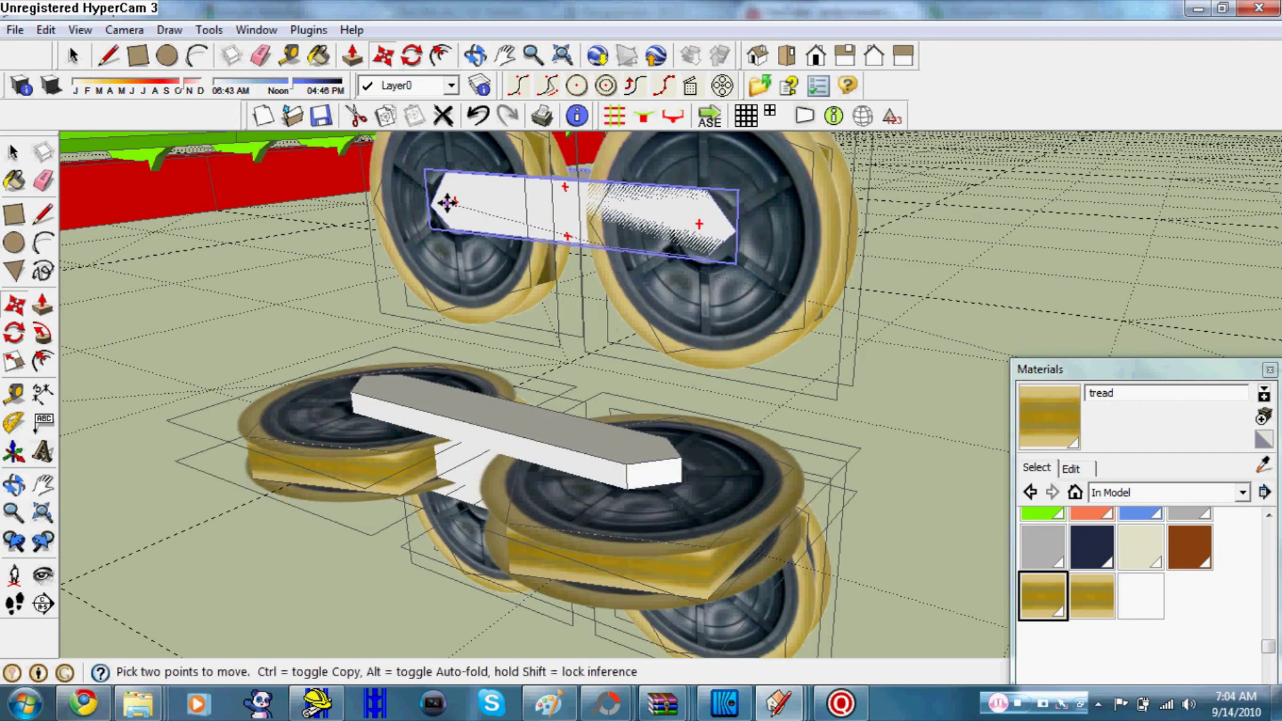
scroll(661, 212, up, 2)
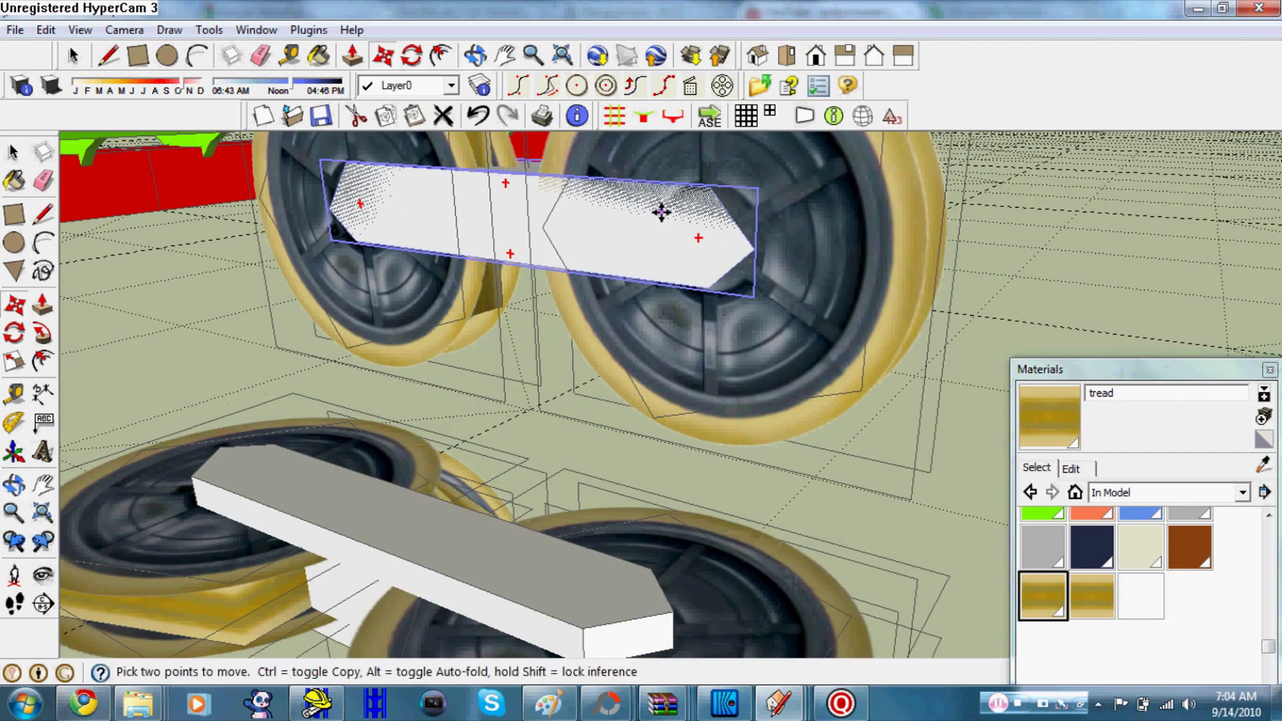
scroll(516, 213, up, 1)
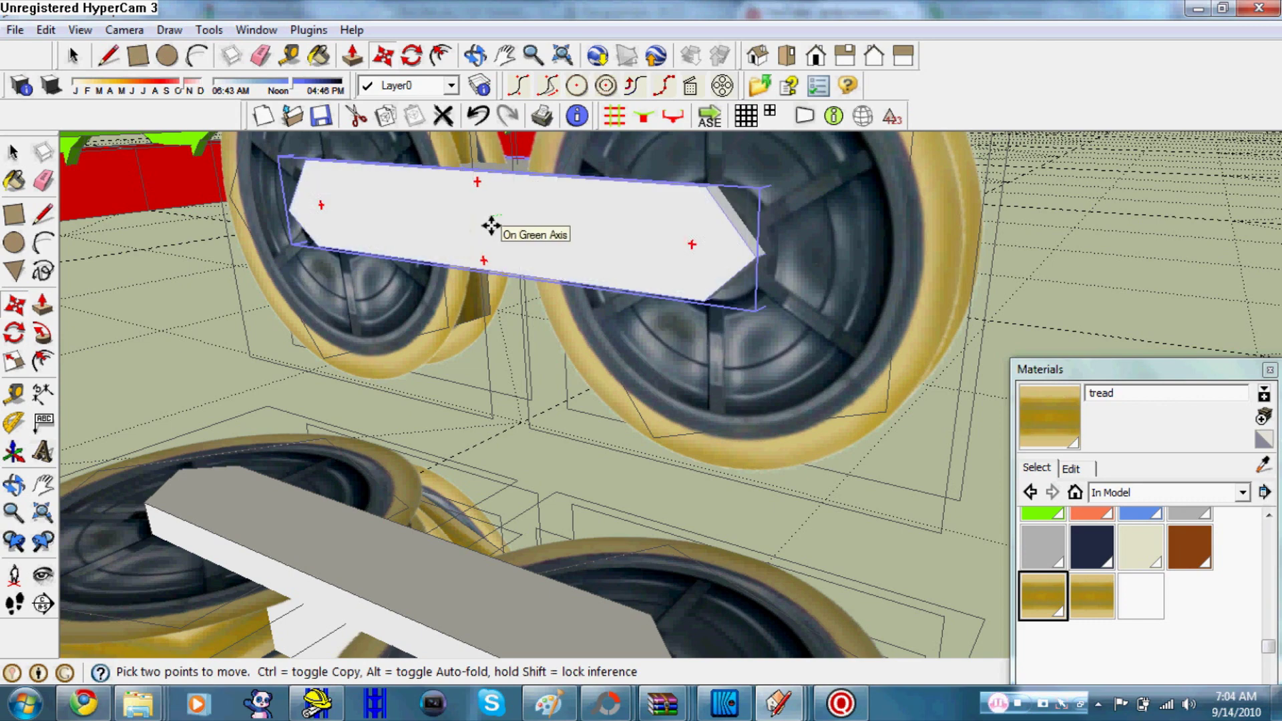
mouse_move(491, 226)
middle_down()
mouse_move(281, 291)
mouse_move(301, 267)
middle_up()
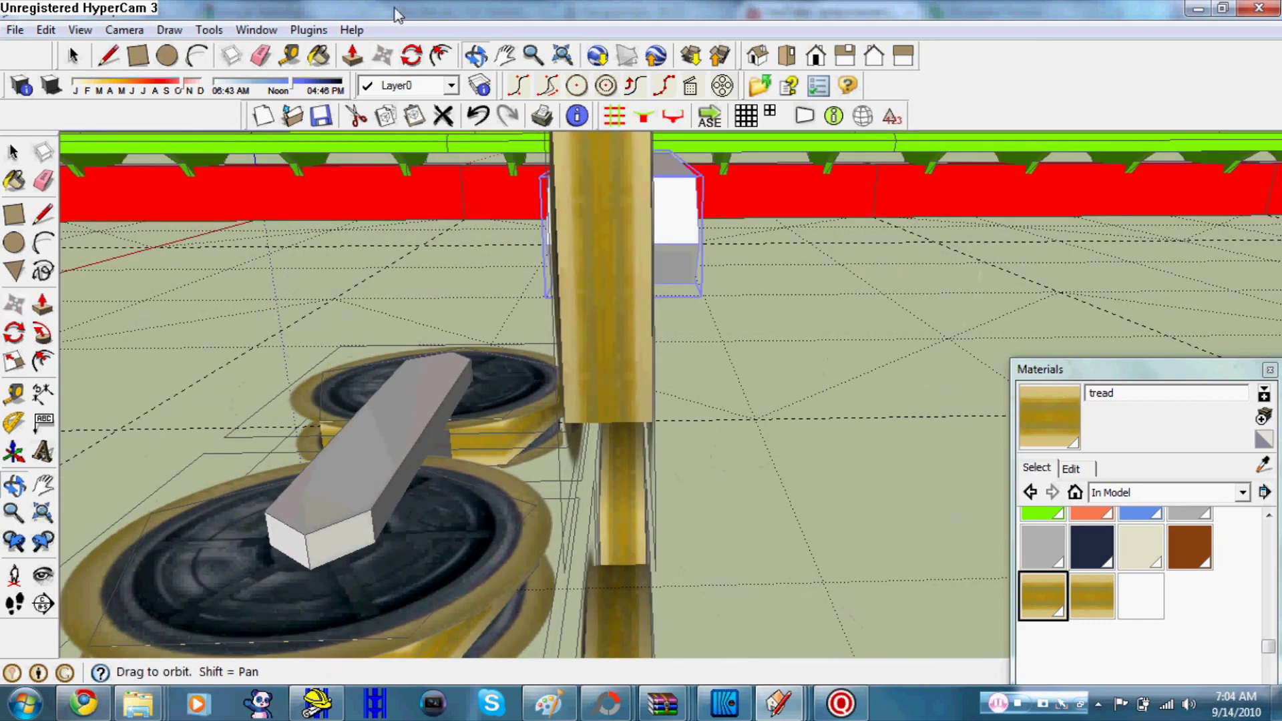
- Nudge the slab into line so it spans both upright wheel faces
click(383, 58)
drag(691, 244, 682, 247)
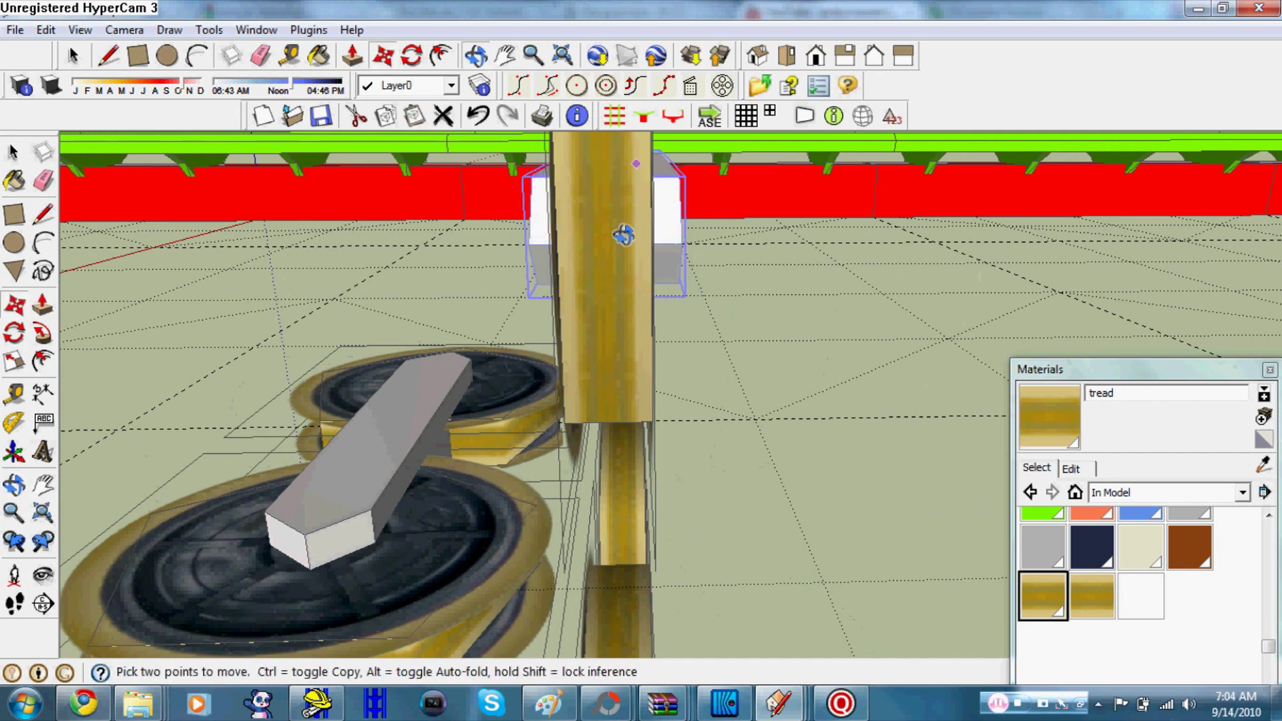
middle_drag(623, 235, 627, 306)
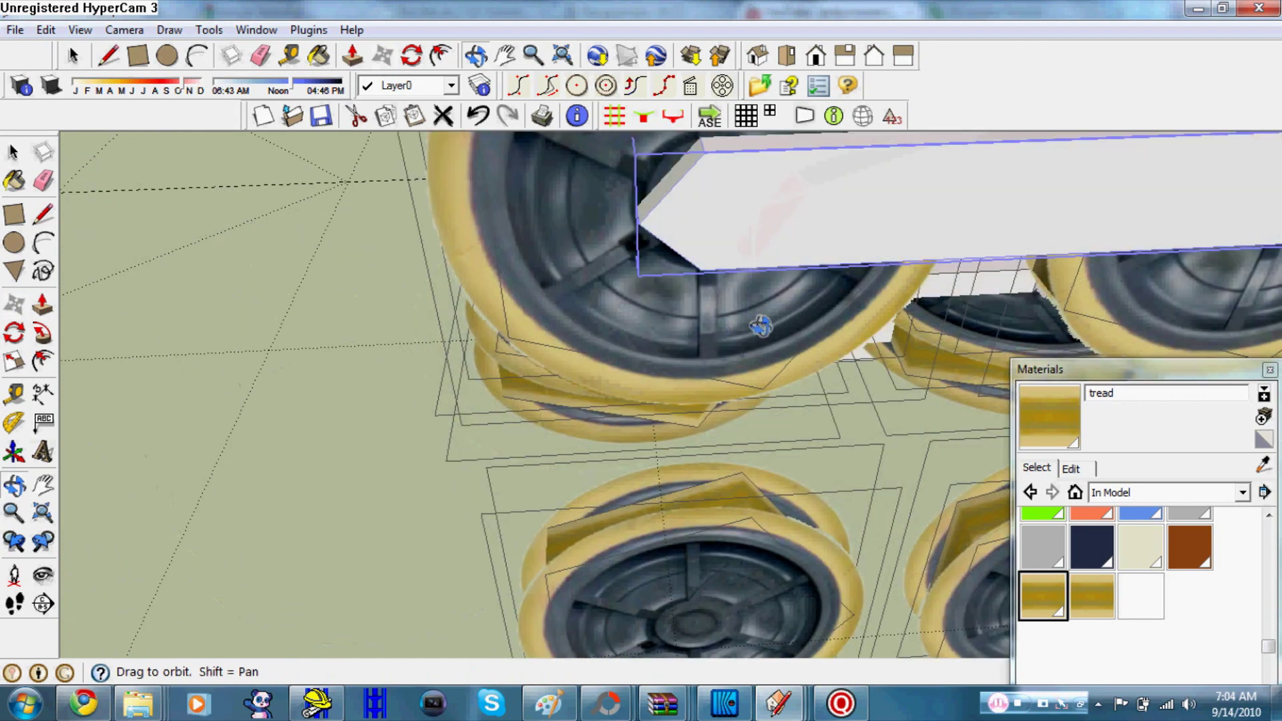
scroll(758, 314, down, 5)
scroll(757, 337, down, 3)
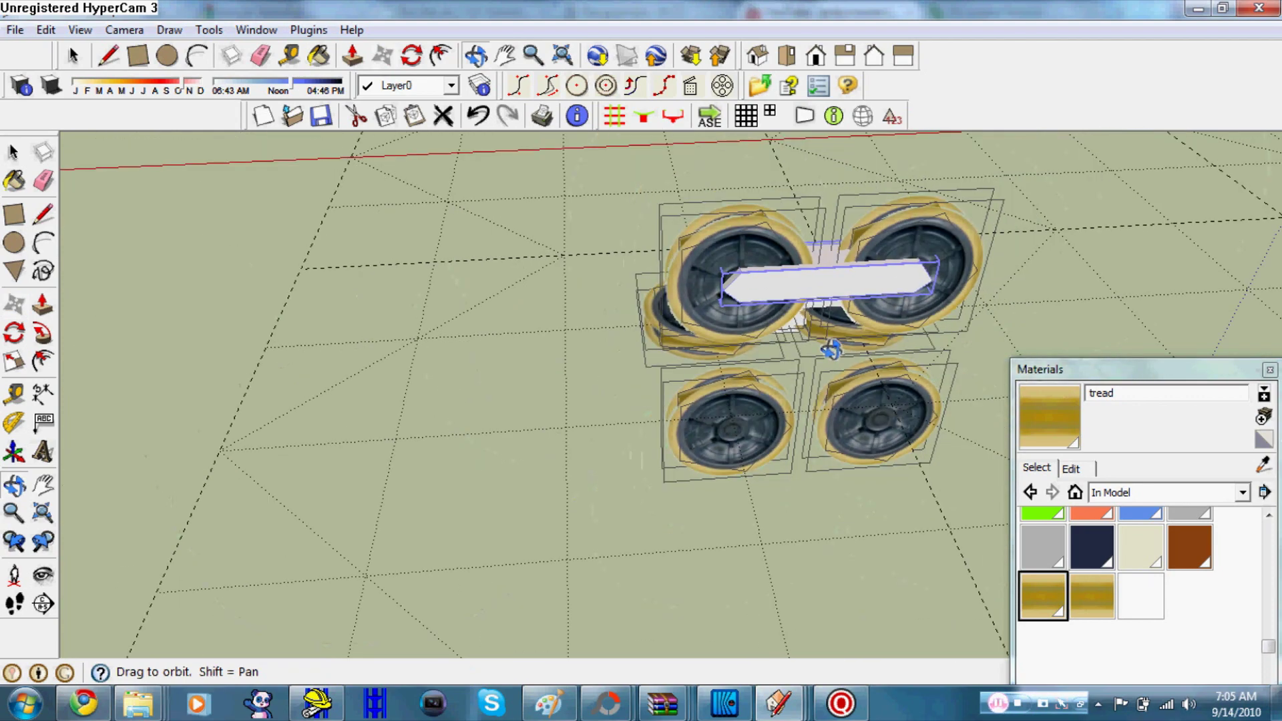
- Paste another connector slab and move it down to bridge the lower upright wheel pair
middle_drag(757, 337, 810, 280)
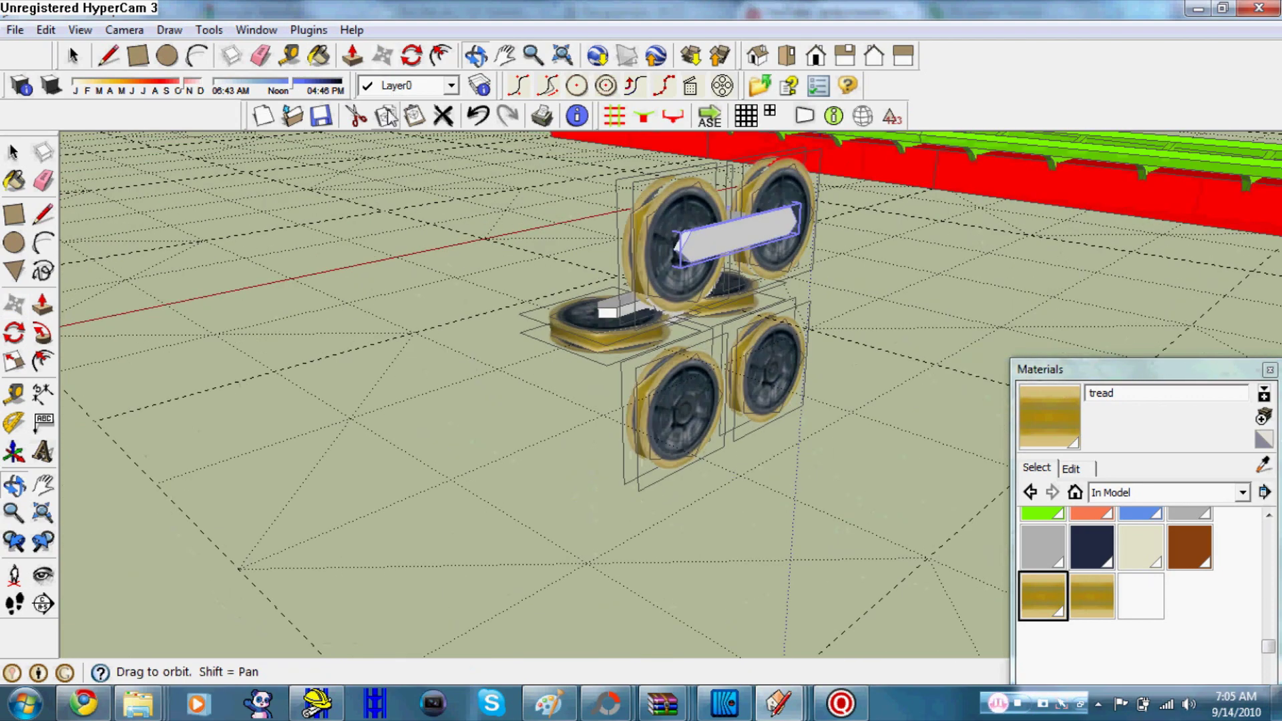
click(413, 118)
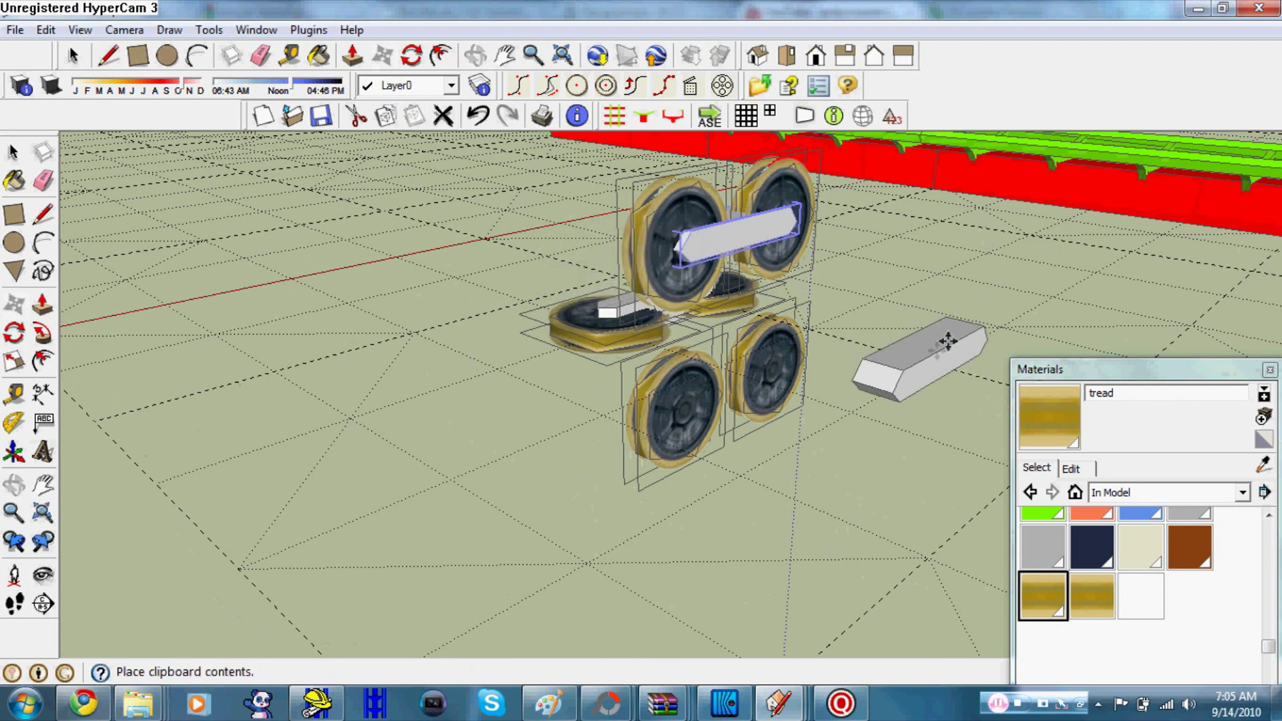
click(910, 374)
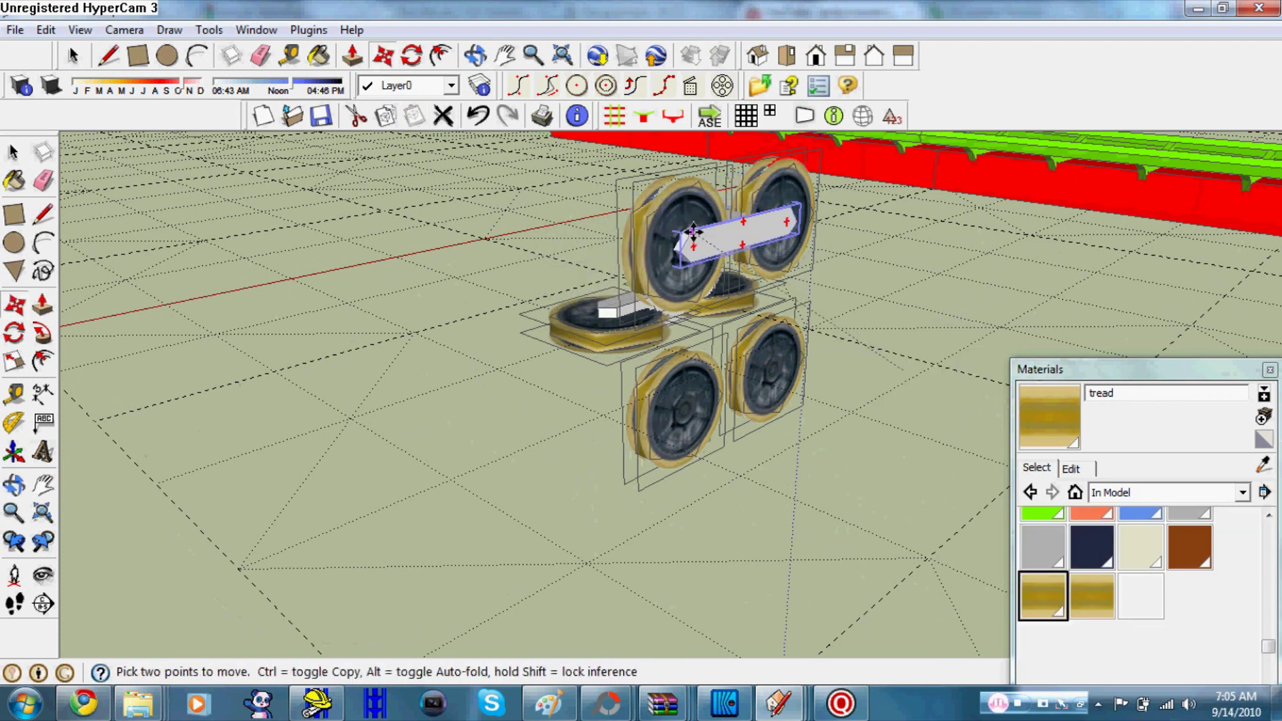
drag(711, 236, 713, 265)
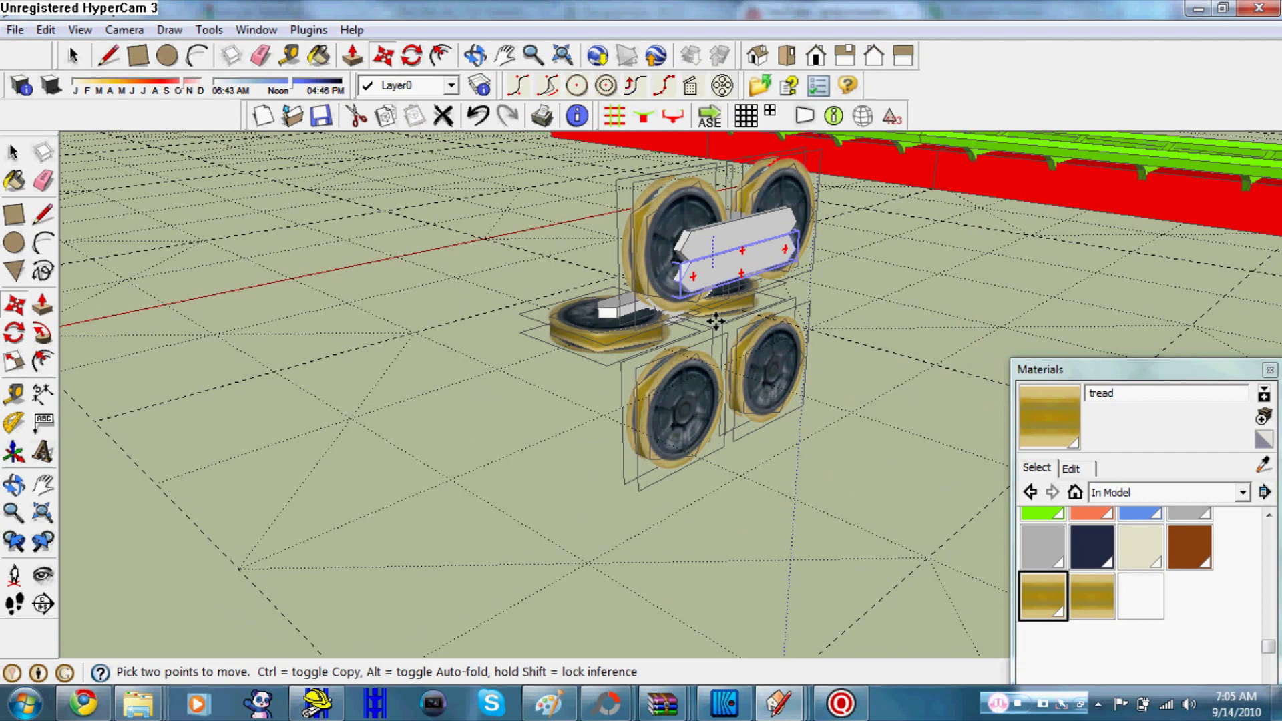
drag(716, 322, 718, 394)
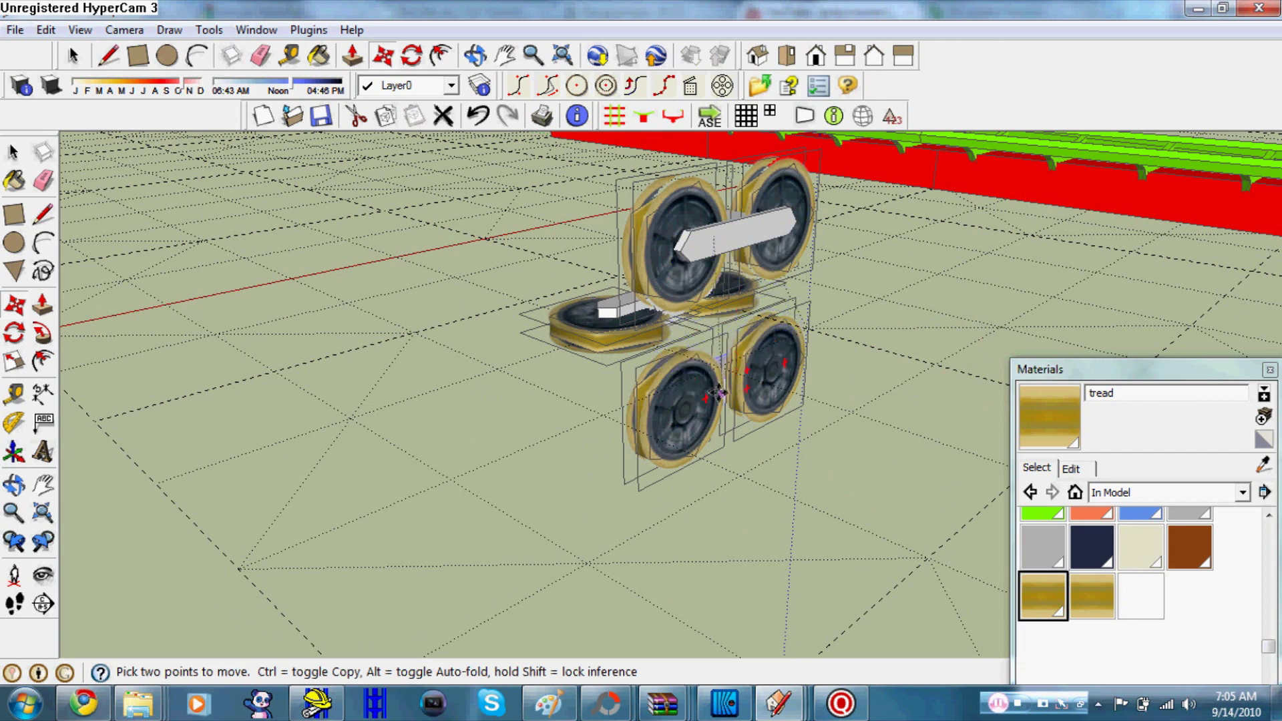
drag(711, 400, 707, 403)
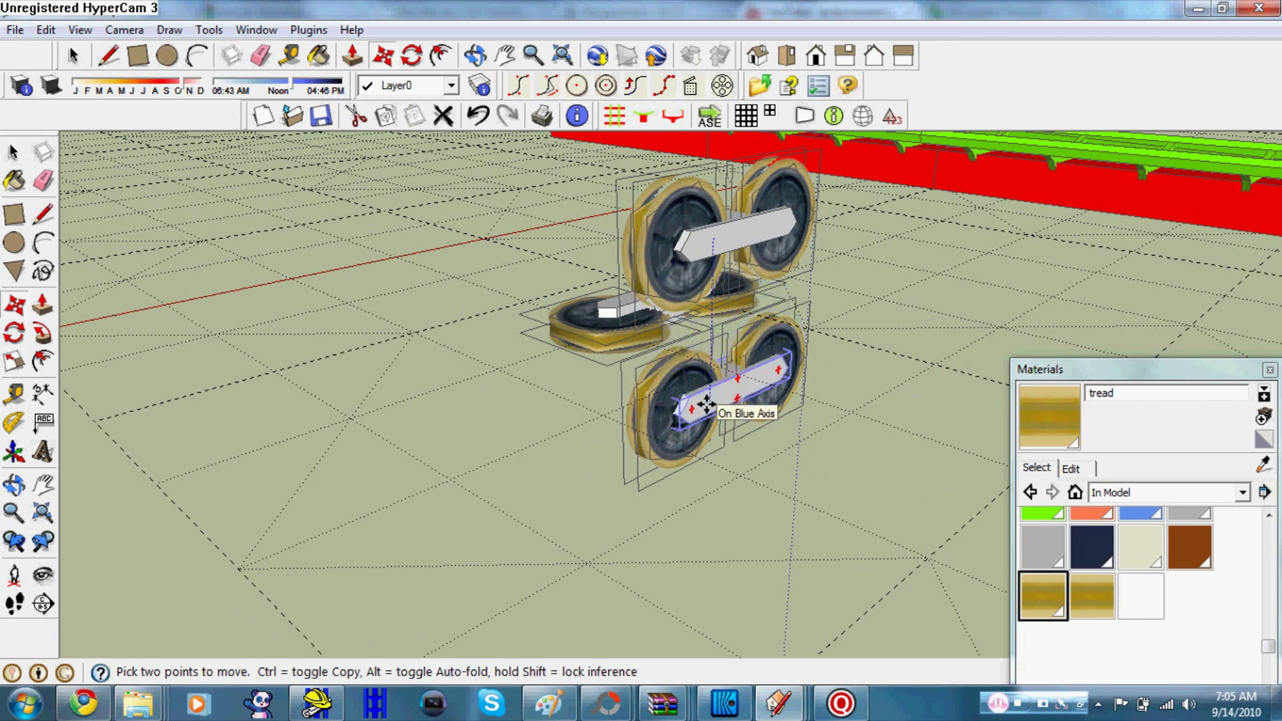
click(707, 404)
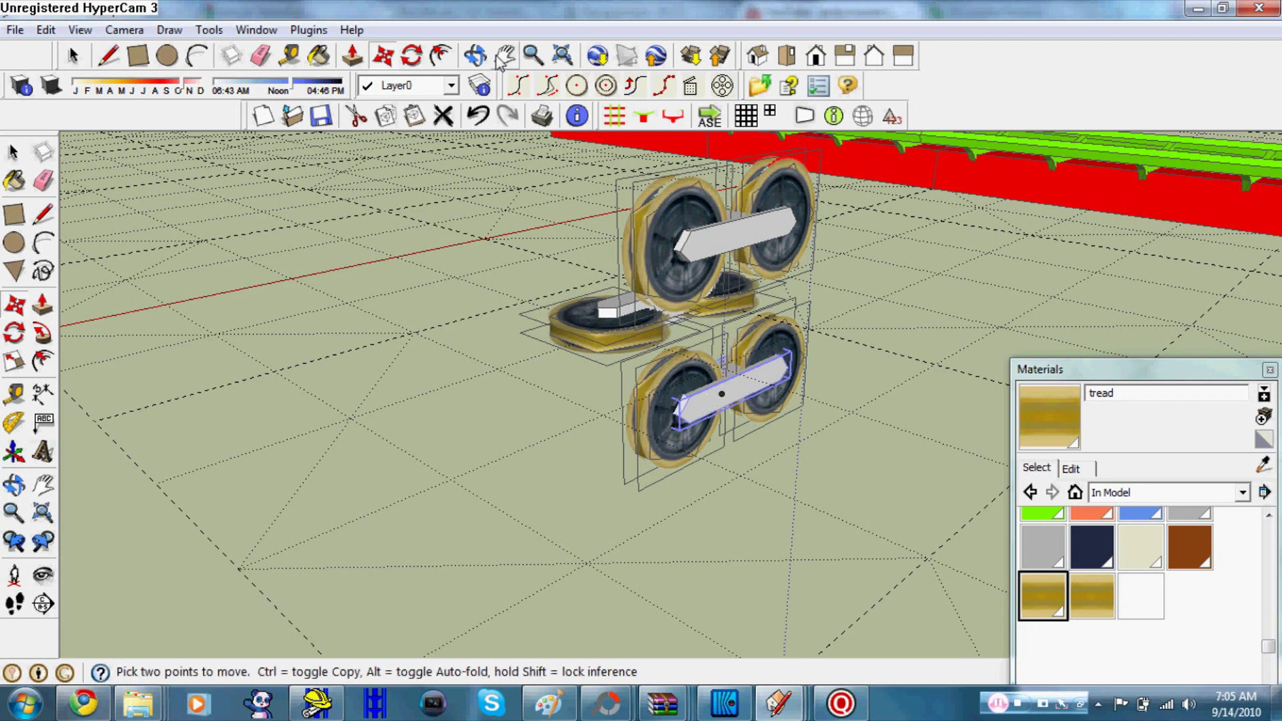
middle_drag(611, 323, 878, 12)
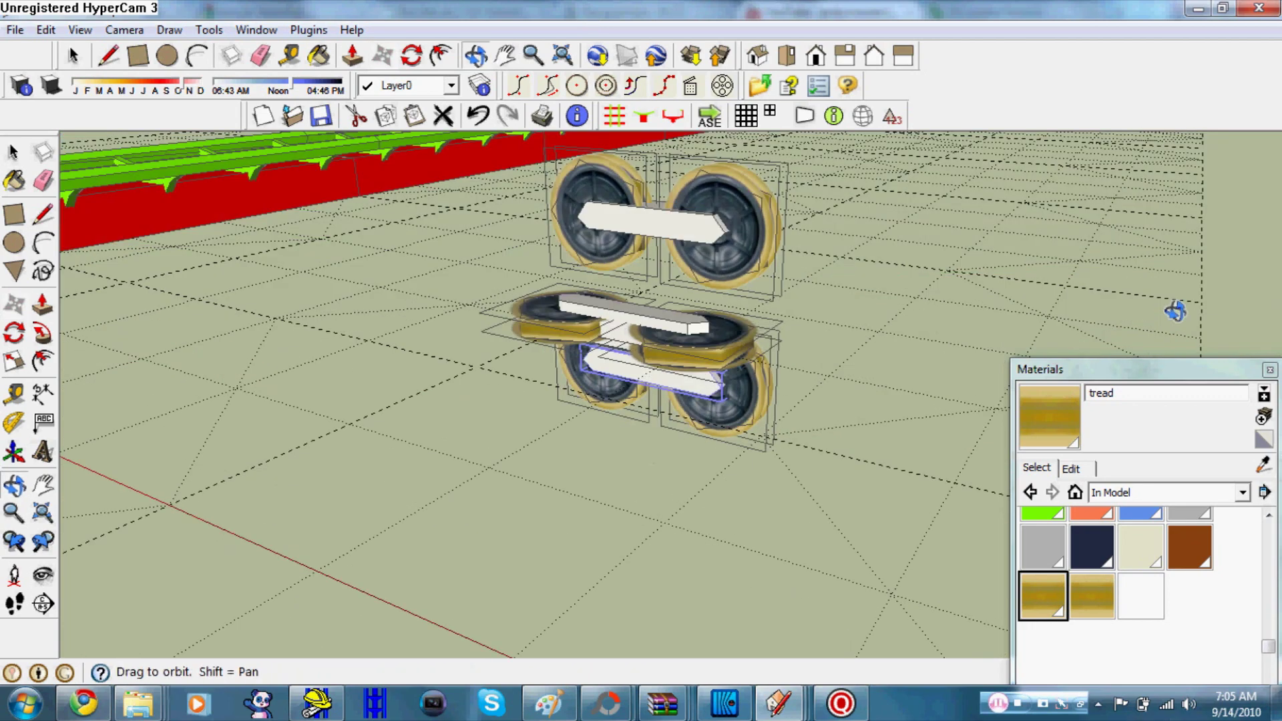
middle_drag(544, 172, 281, 97)
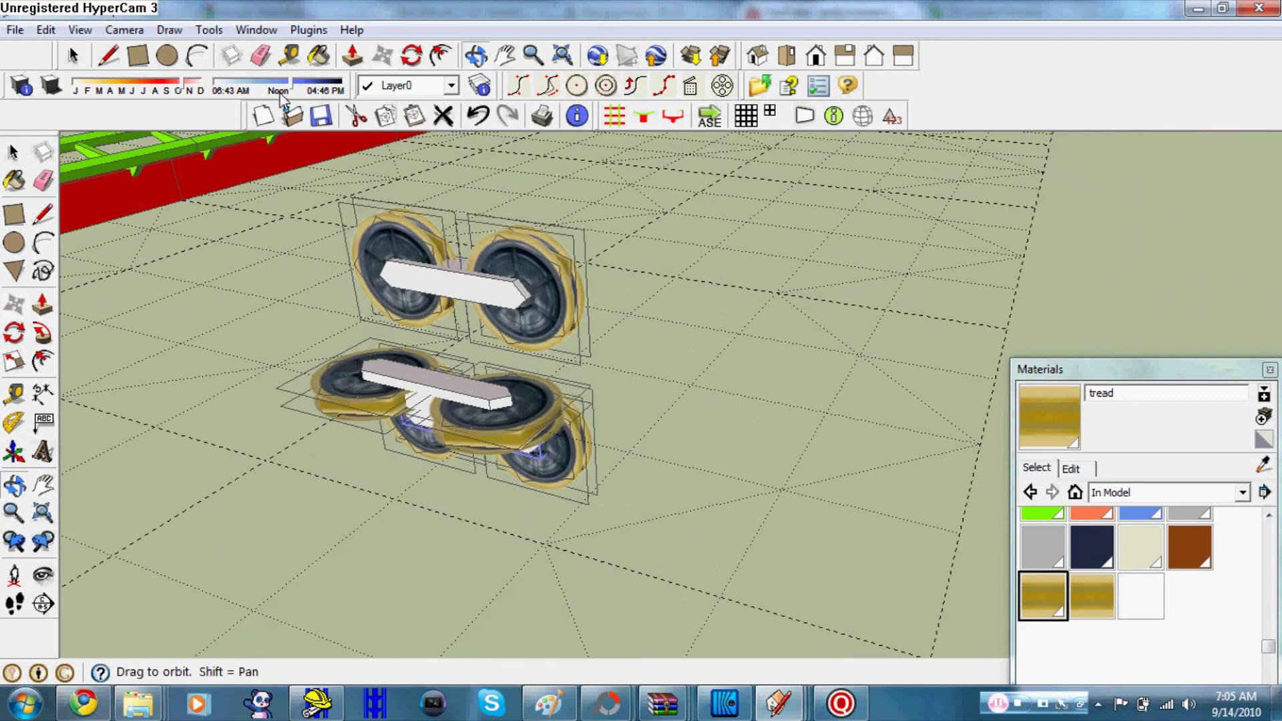
click(107, 56)
scroll(423, 386, up, 1)
scroll(423, 386, up, 1)
click(445, 369)
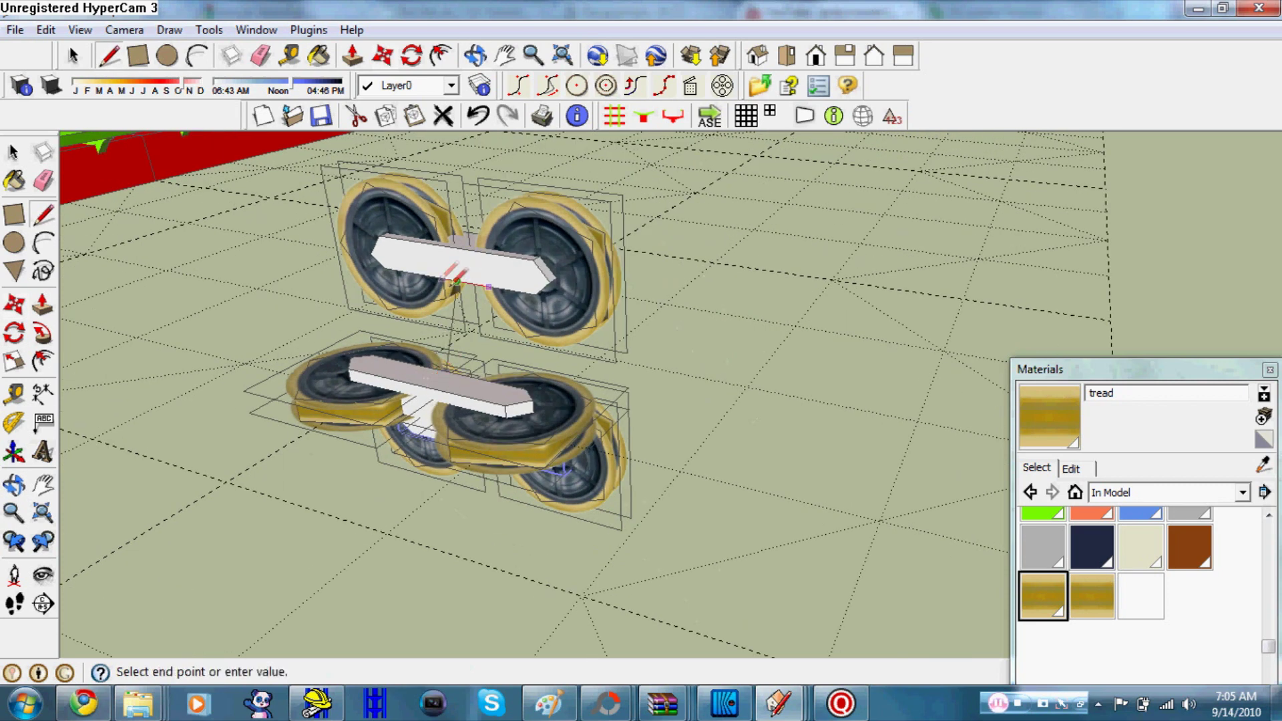
mouse_move(602, 351)
mouse_down()
mouse_move(695, 444)
mouse_move(742, 432)
mouse_move(752, 358)
mouse_move(692, 195)
mouse_move(681, 67)
mouse_move(753, 149)
mouse_move(601, 149)
mouse_move(449, 327)
mouse_move(434, 387)
mouse_up()
key(space)
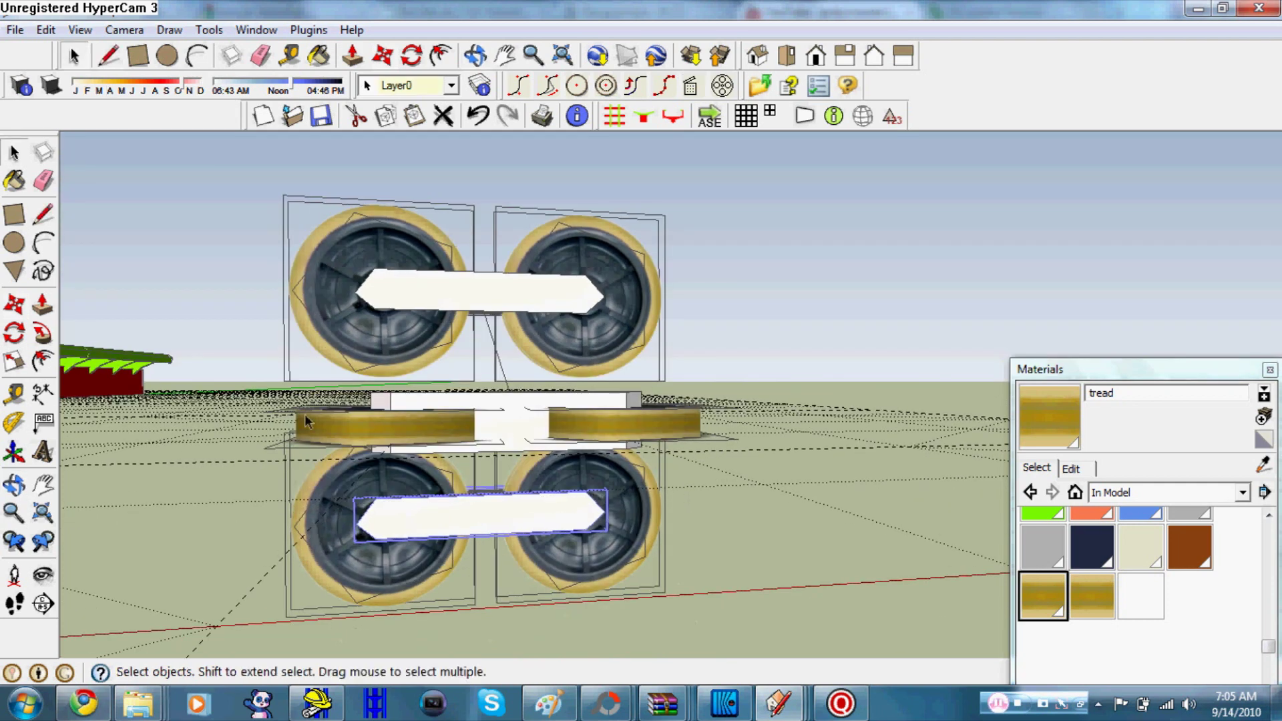
click(426, 407)
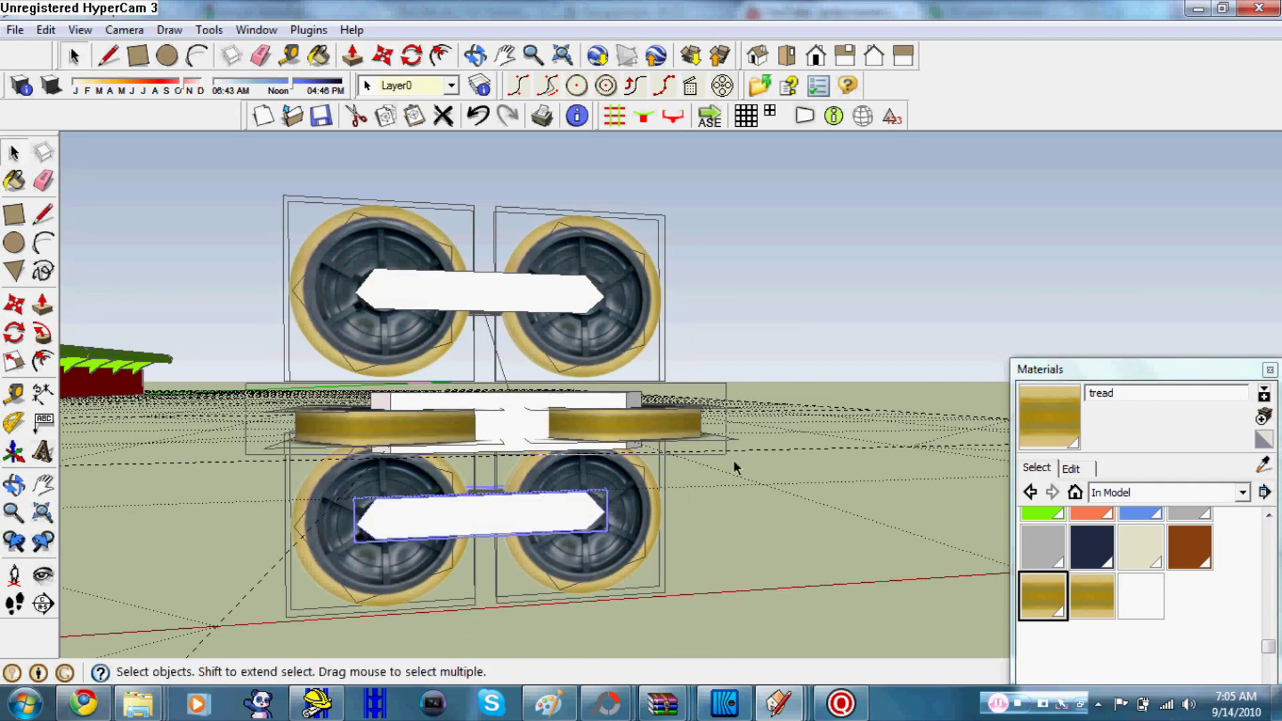
click(474, 55)
mouse_move(834, 406)
mouse_down()
mouse_move(821, 429)
mouse_move(672, 437)
mouse_move(576, 376)
mouse_up()
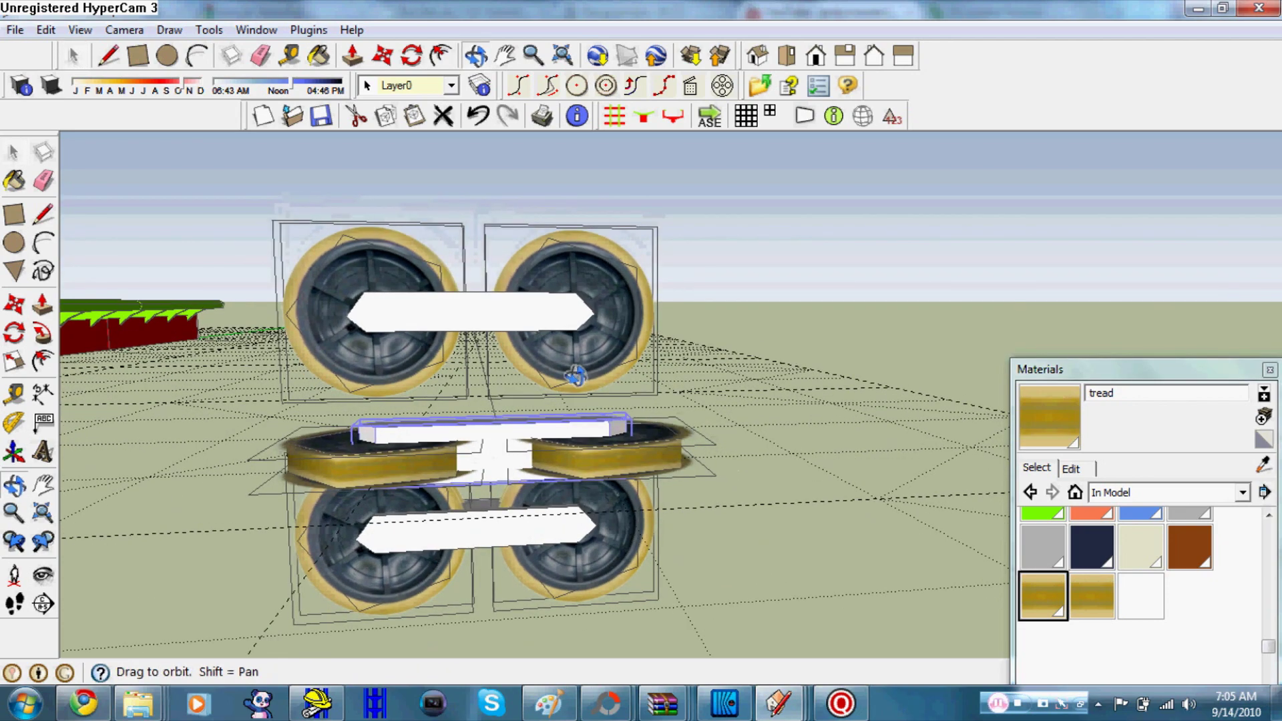
drag(355, 347, 242, 232)
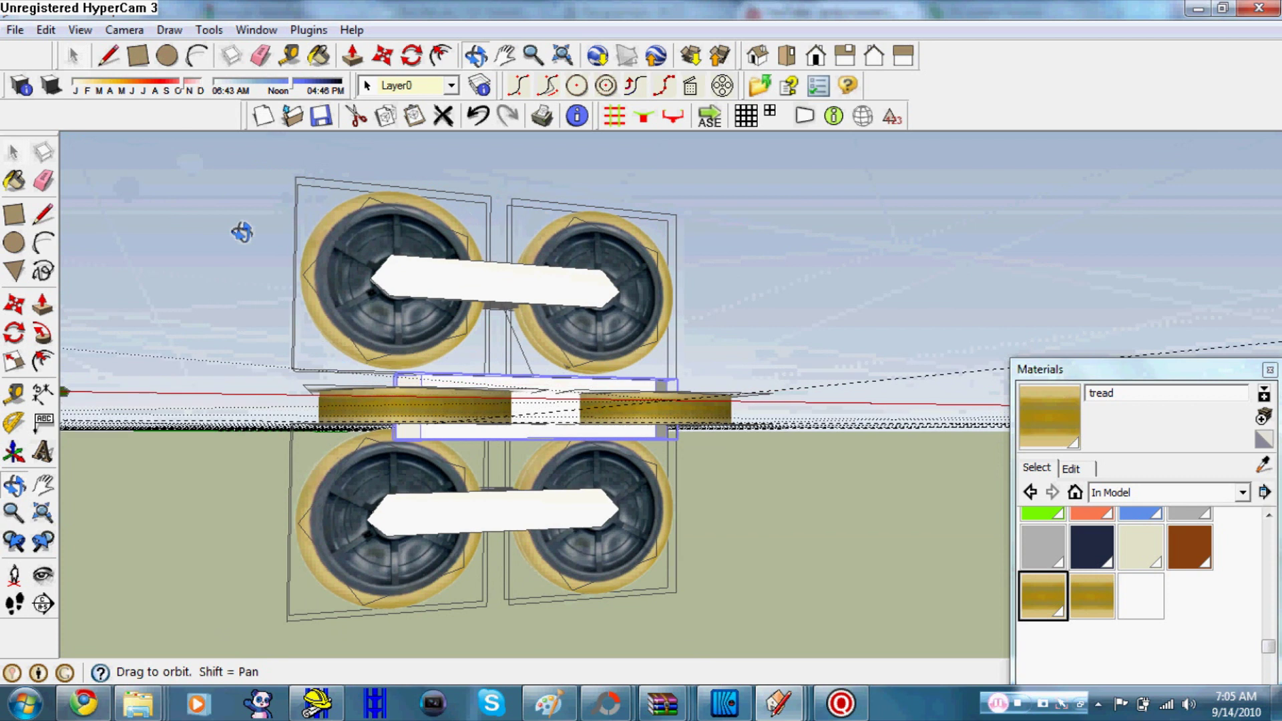
click(75, 57)
drag(270, 378, 686, 456)
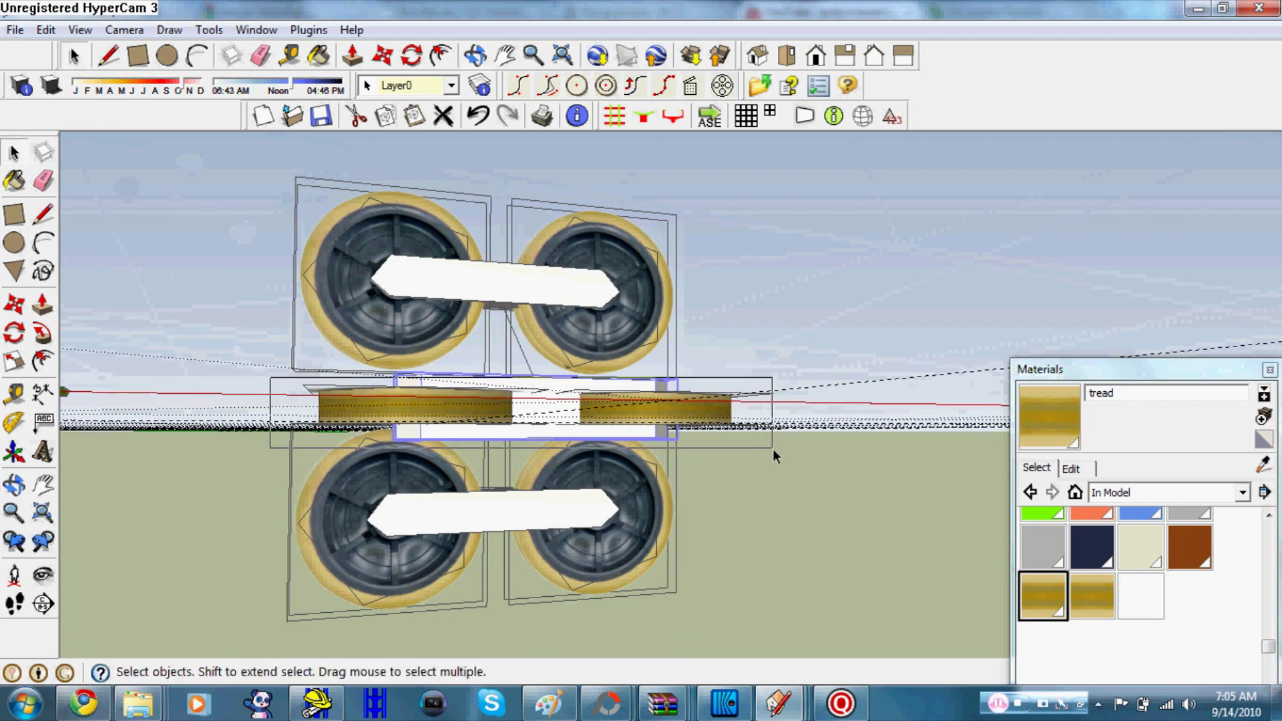
drag(684, 457, 772, 448)
shift+click(338, 391)
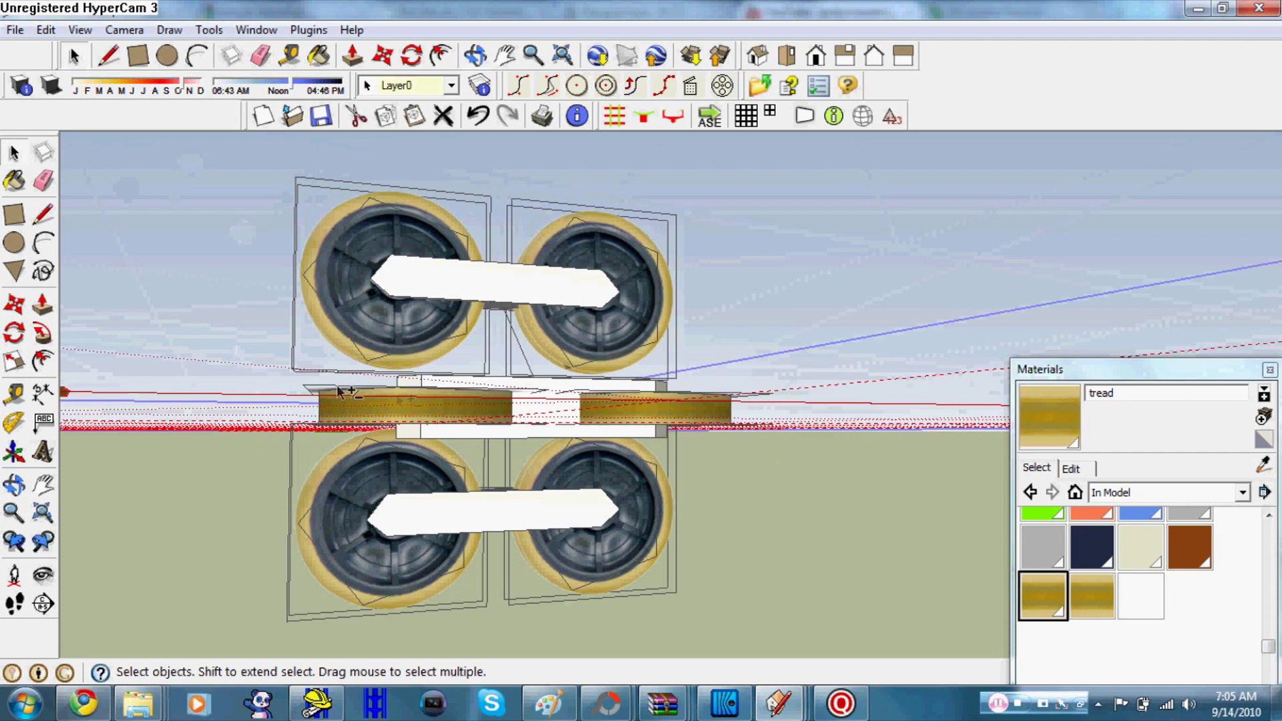
click(474, 55)
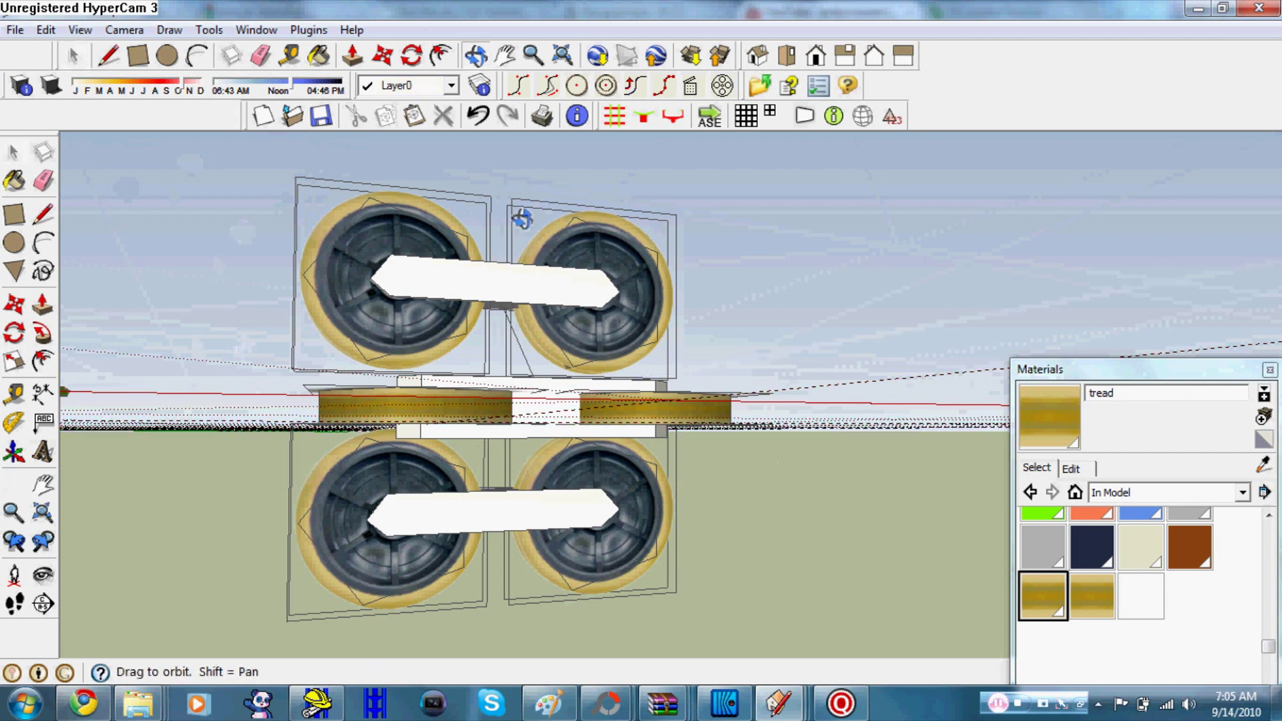
drag(521, 214, 379, 291)
click(74, 56)
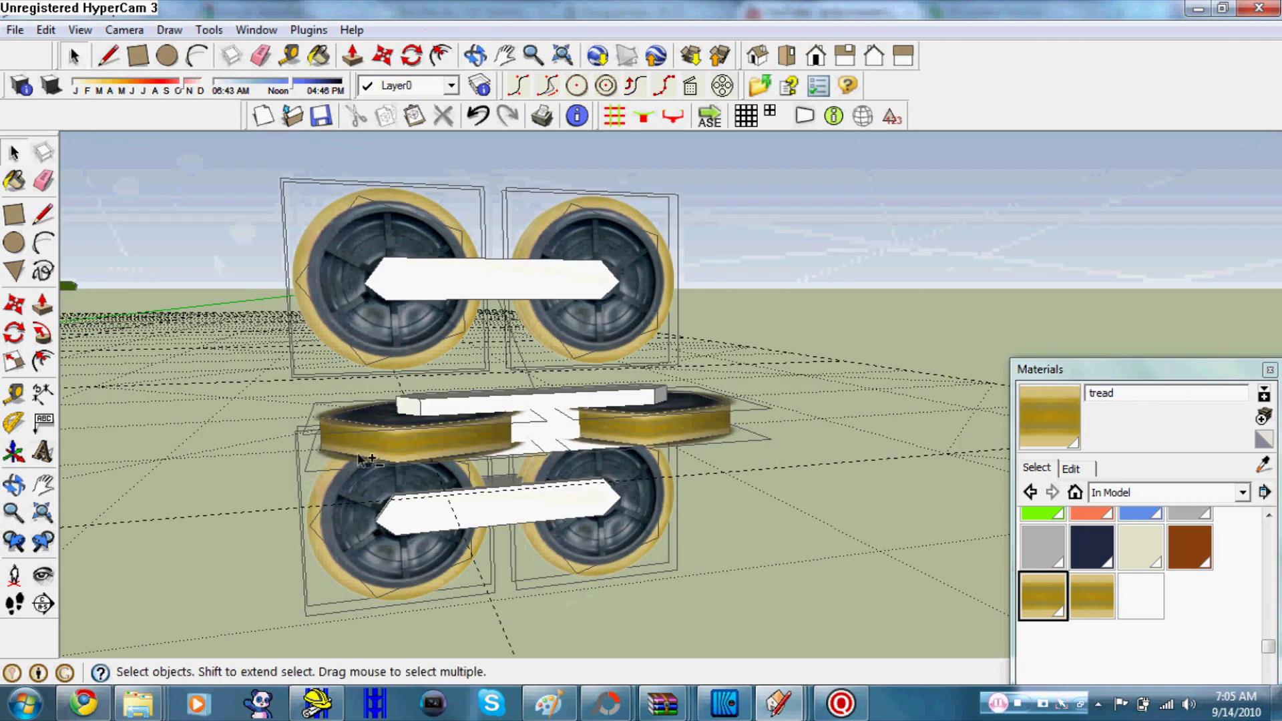
shift+click(345, 437)
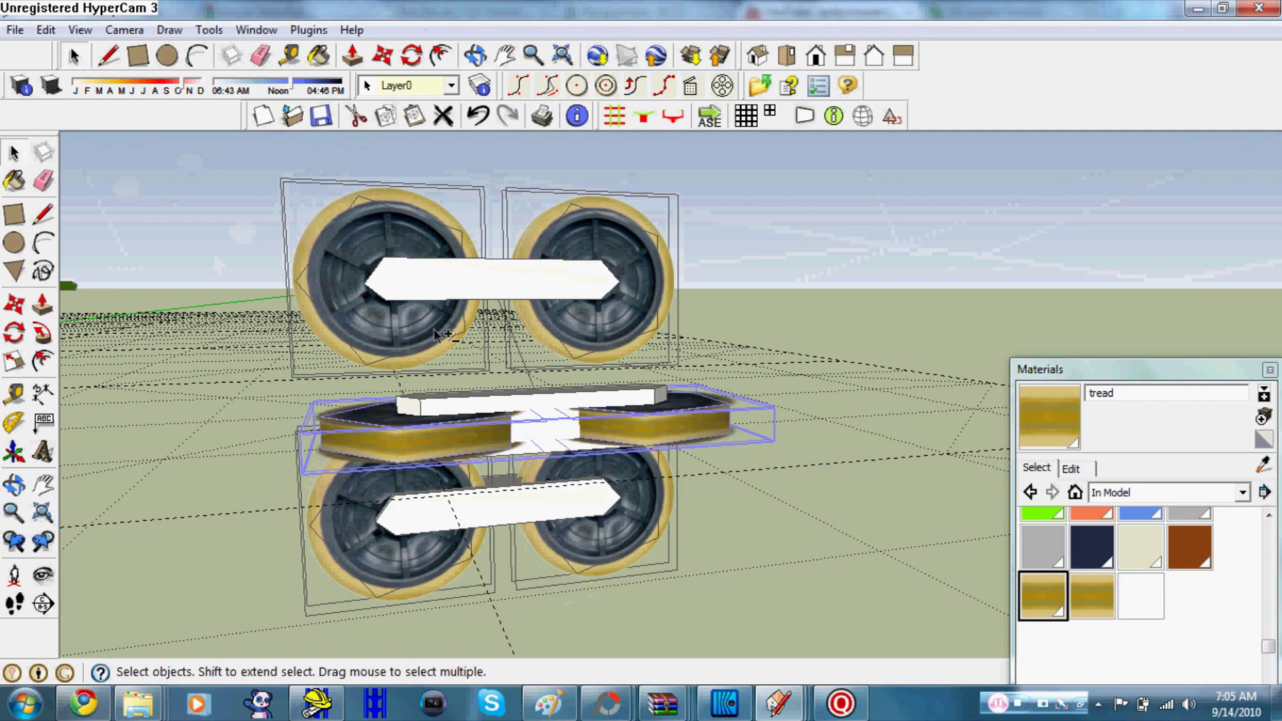
click(475, 55)
mouse_move(592, 339)
mouse_down()
mouse_move(567, 409)
mouse_move(567, 487)
mouse_move(638, 437)
mouse_move(762, 414)
mouse_move(747, 275)
mouse_move(695, 229)
mouse_move(625, 198)
mouse_move(539, 266)
mouse_move(579, 493)
mouse_move(609, 424)
mouse_move(822, 260)
mouse_move(515, 366)
mouse_move(535, 234)
mouse_up()
- Draw a reference edge across the guide wheel
click(110, 55)
click(447, 277)
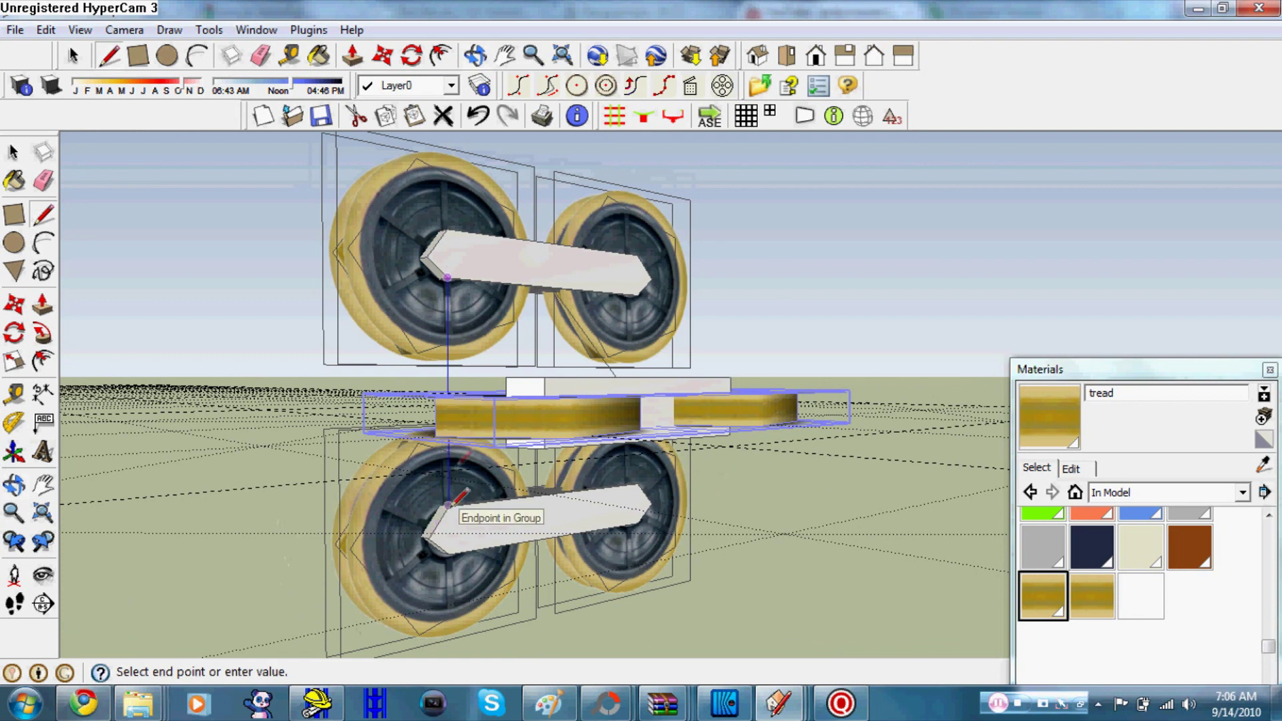
click(476, 54)
drag(401, 267, 312, 147)
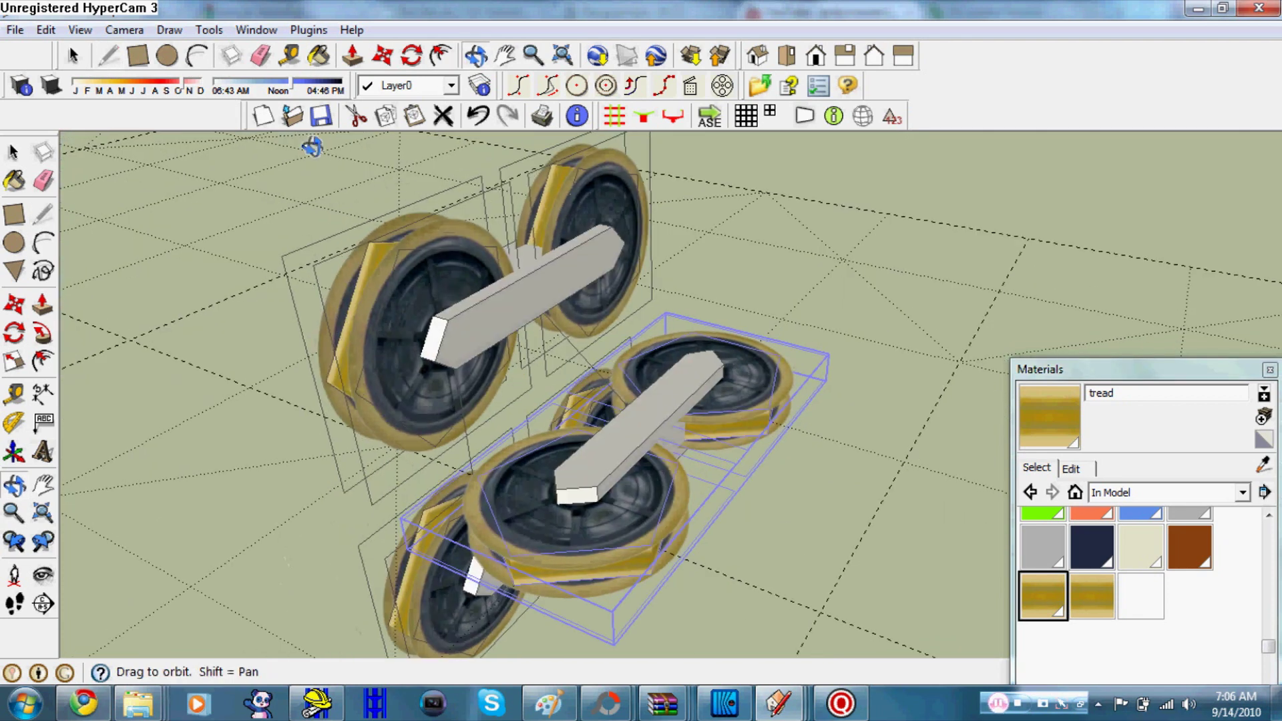
click(110, 55)
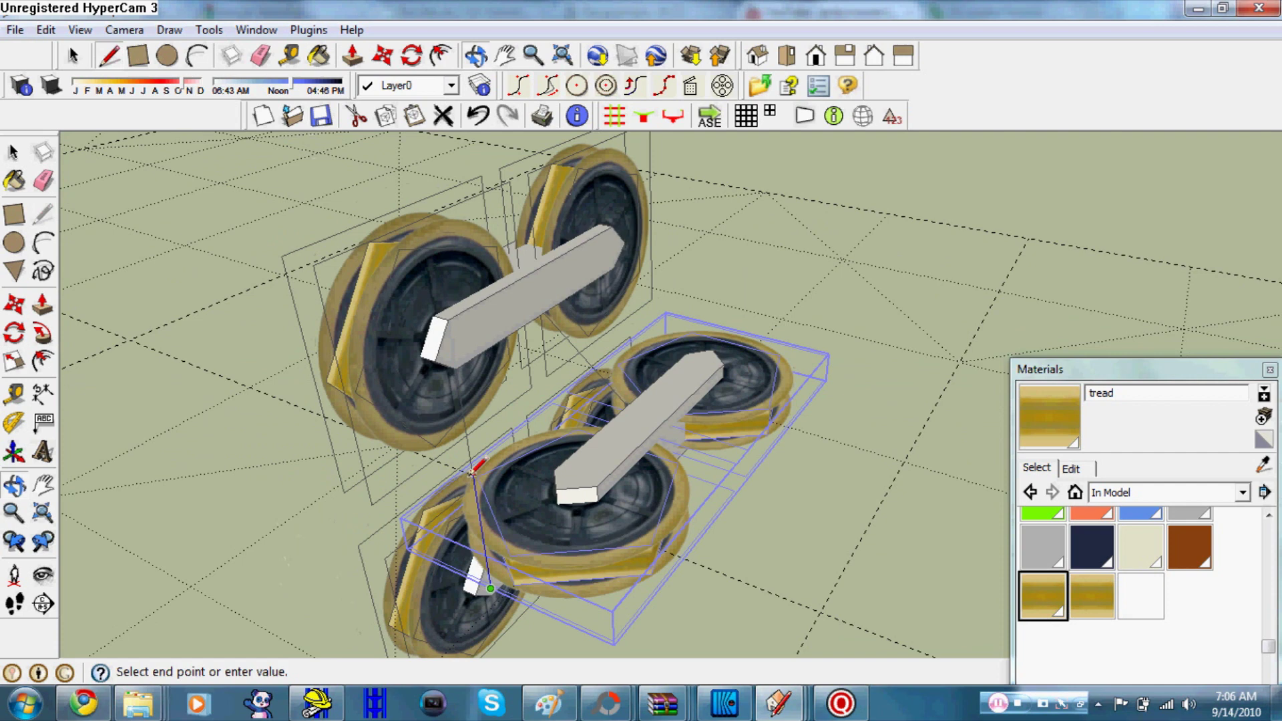
scroll(478, 467, up, 3)
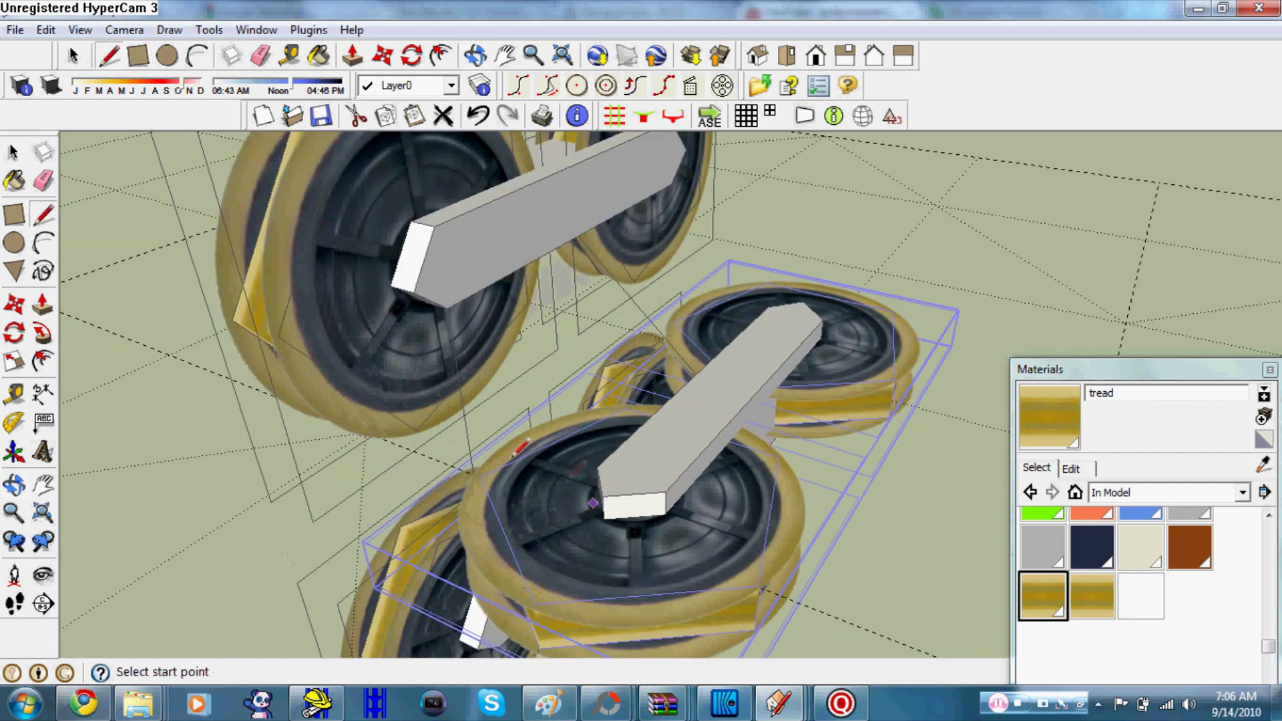
click(470, 452)
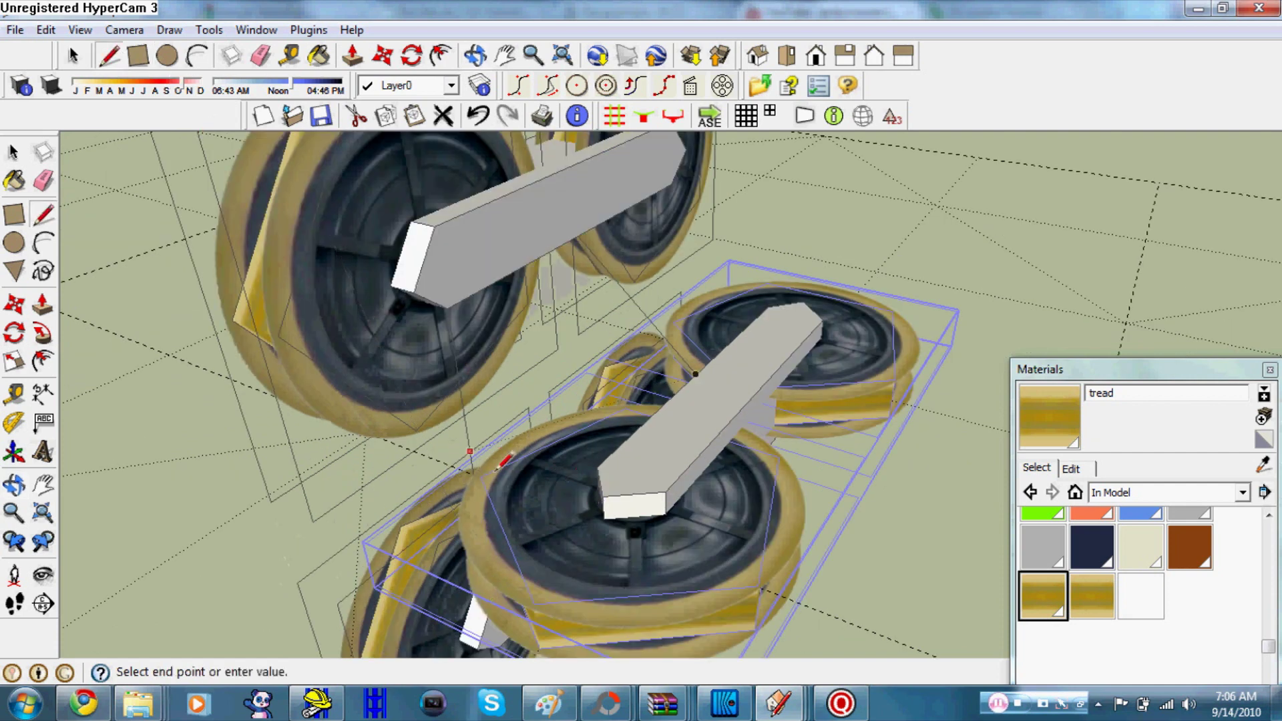
click(588, 496)
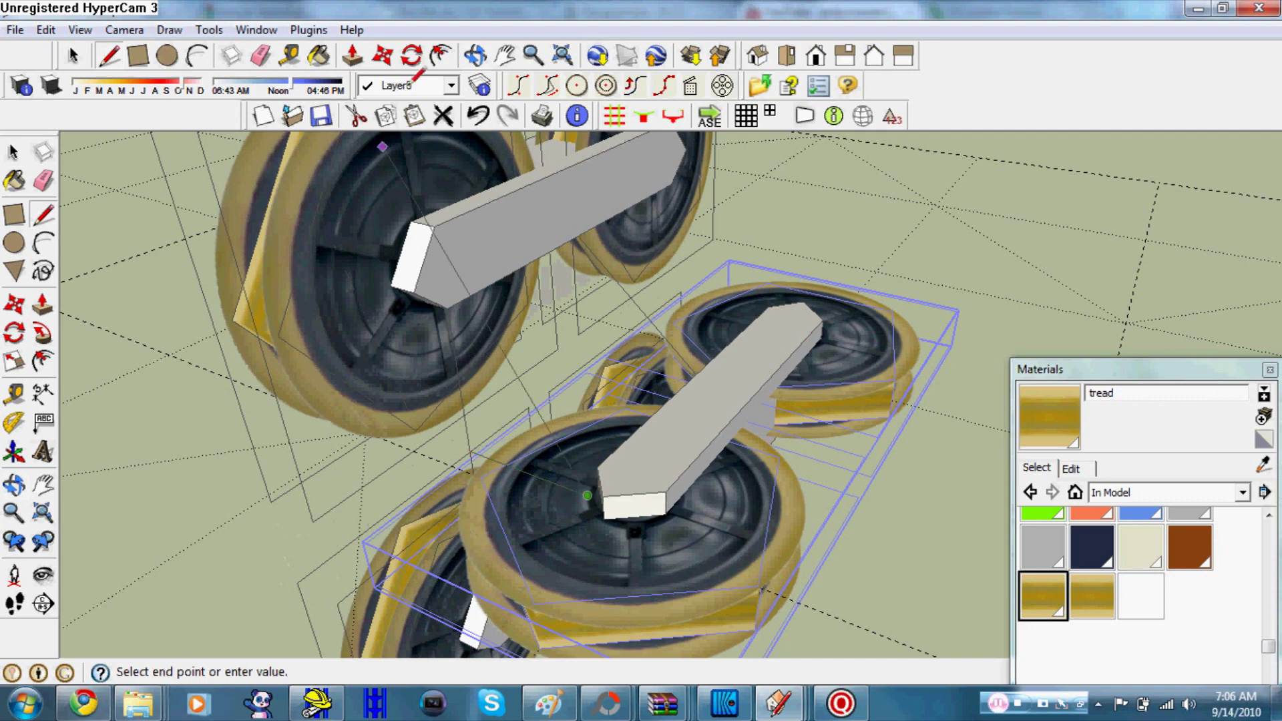
- Open the guide wheel group and move the axle bar to raise it above the wheels
click(474, 55)
drag(621, 314, 658, 332)
mouse_move(550, 297)
mouse_down()
mouse_move(641, 209)
mouse_move(635, 158)
mouse_move(523, 258)
mouse_up()
click(74, 55)
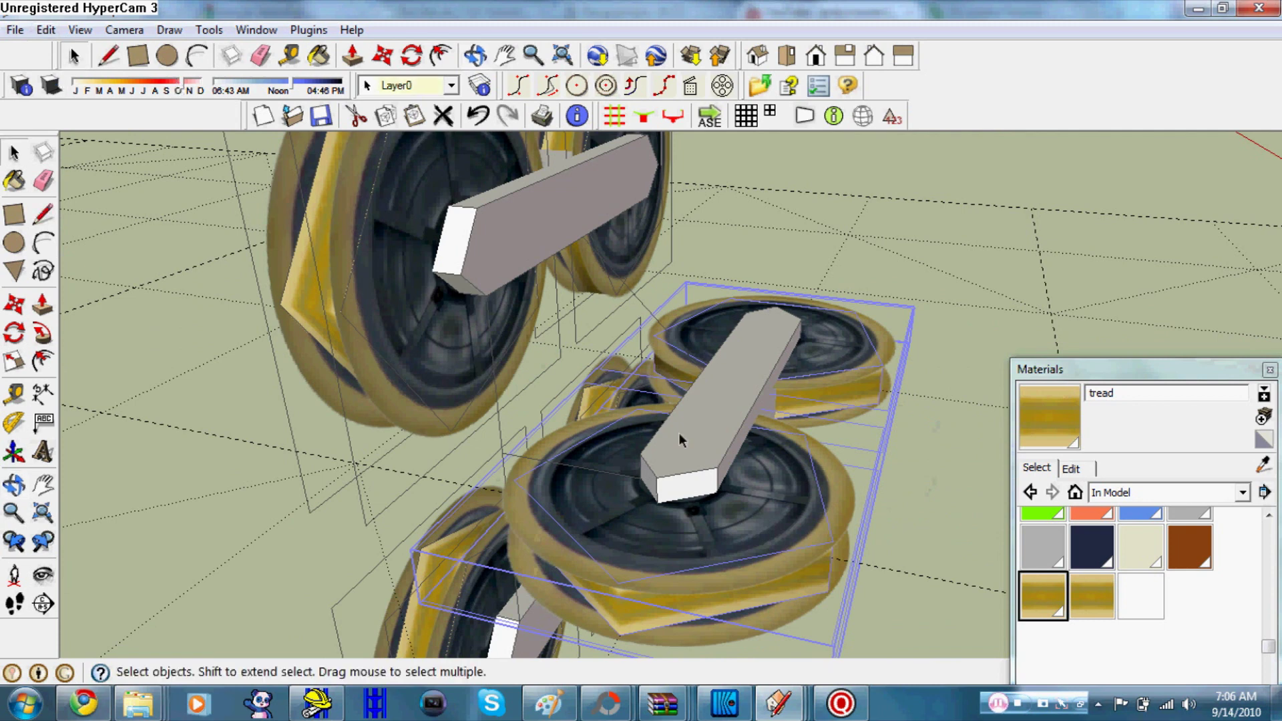
double_click(678, 439)
click(393, 58)
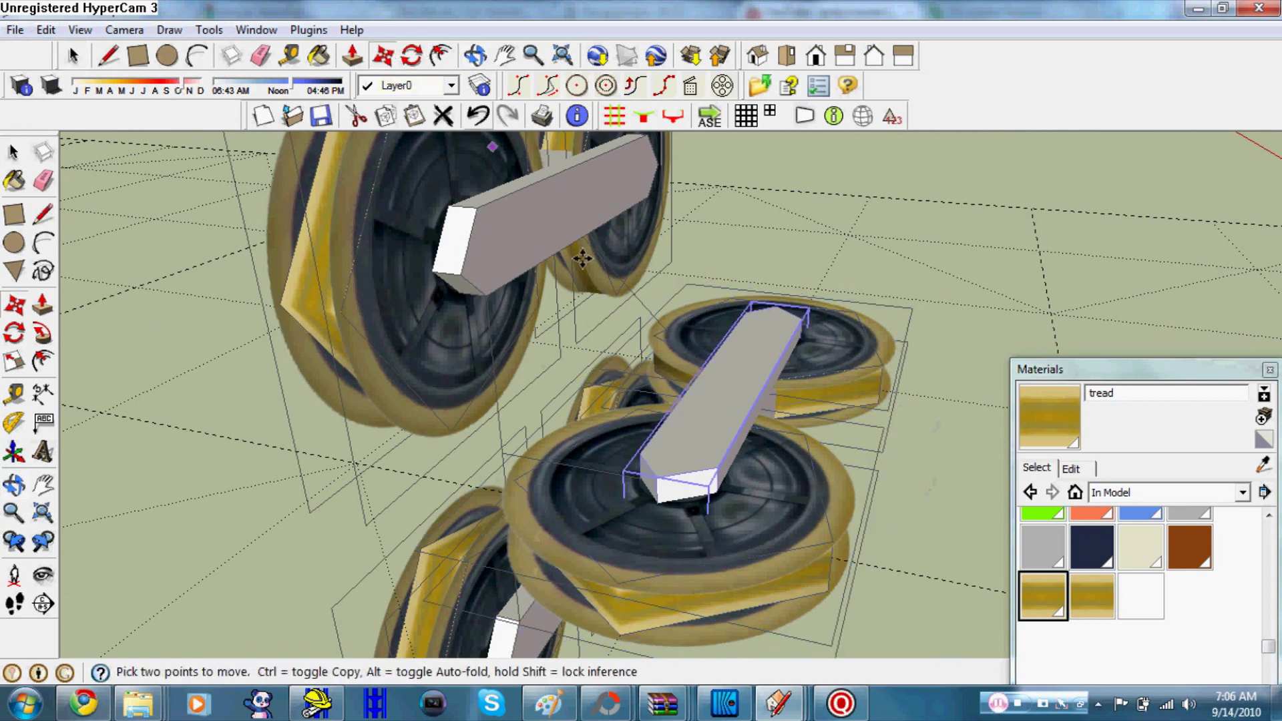
click(639, 452)
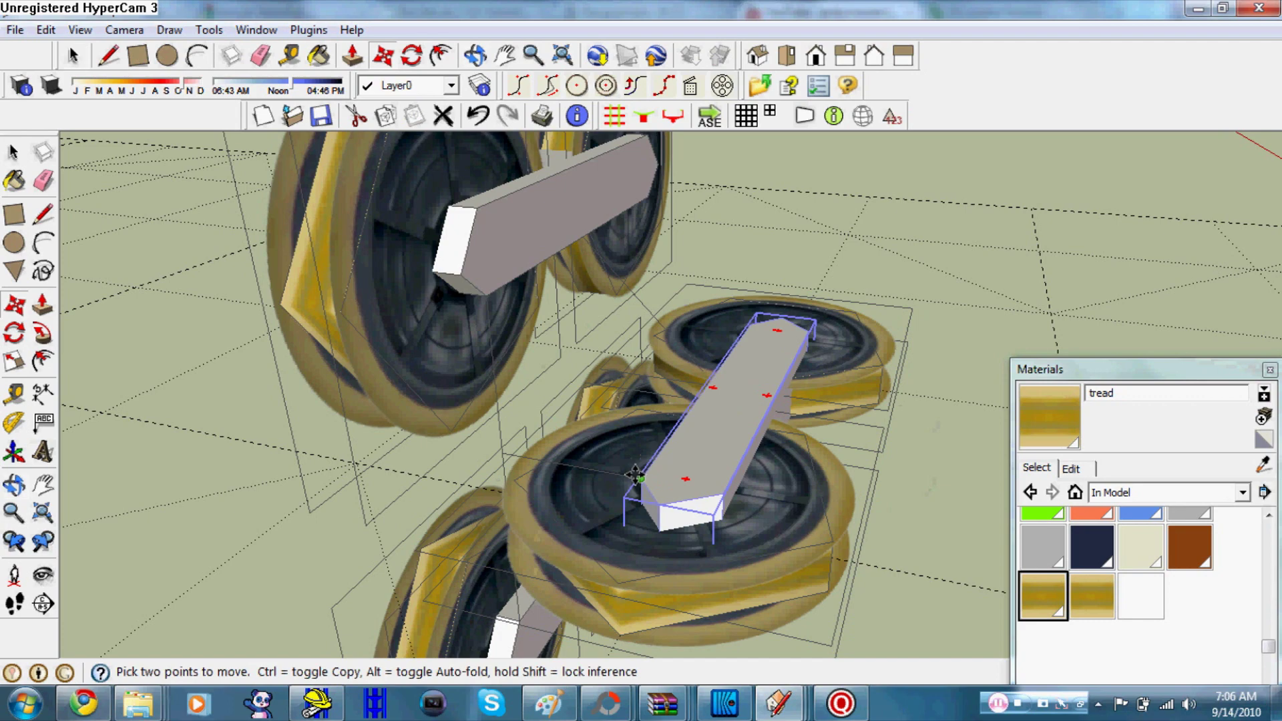
click(625, 475)
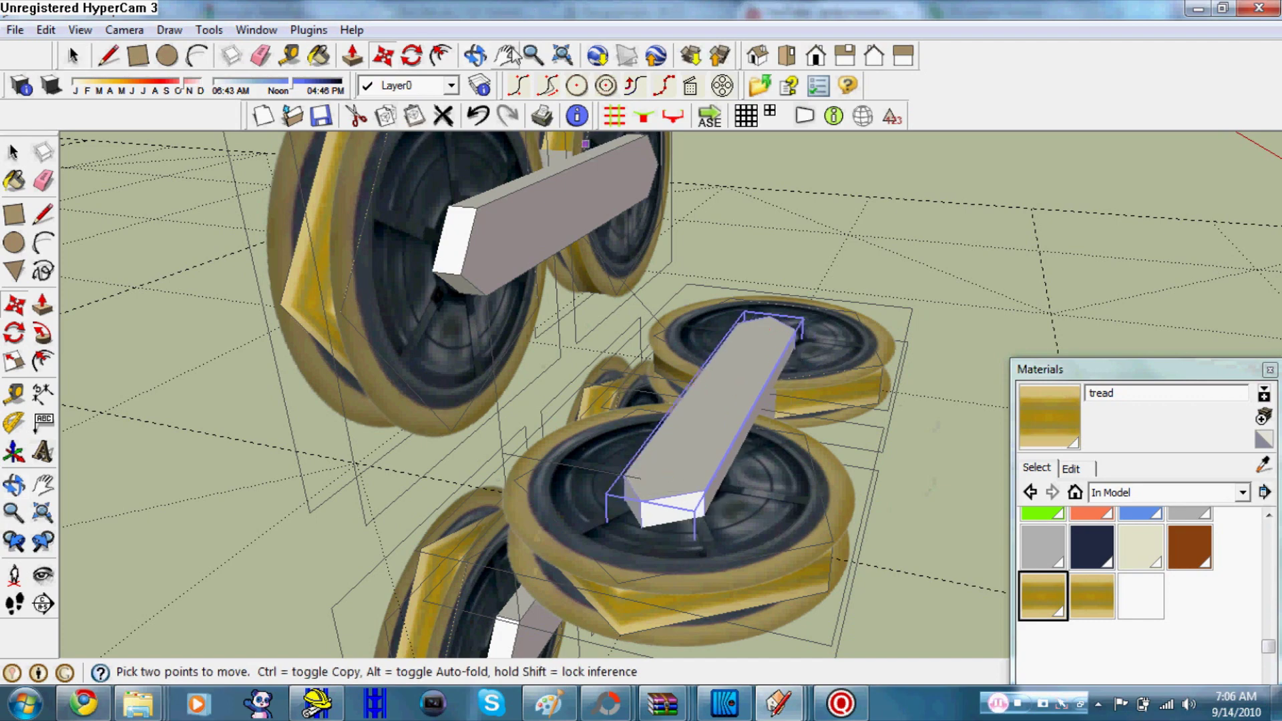
click(475, 55)
drag(508, 400, 488, 391)
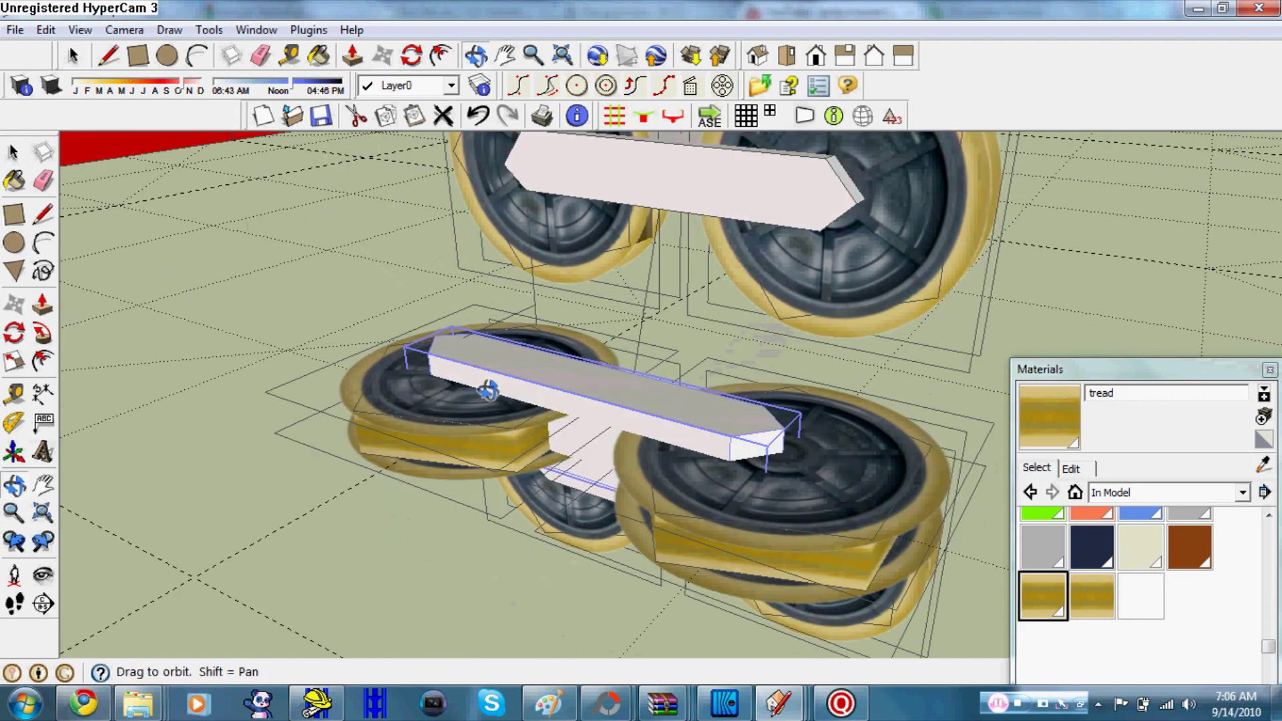
- Scale the axle bar to adjust its length at the right end
click(14, 361)
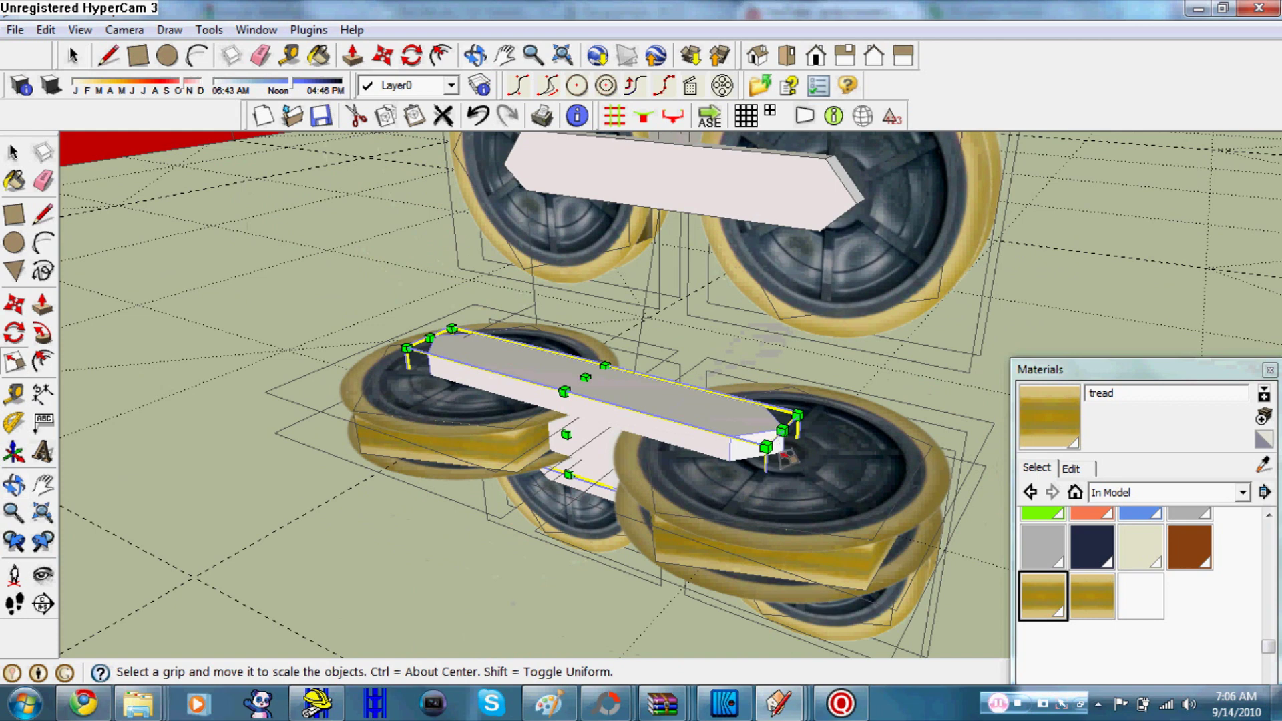
drag(788, 458, 828, 470)
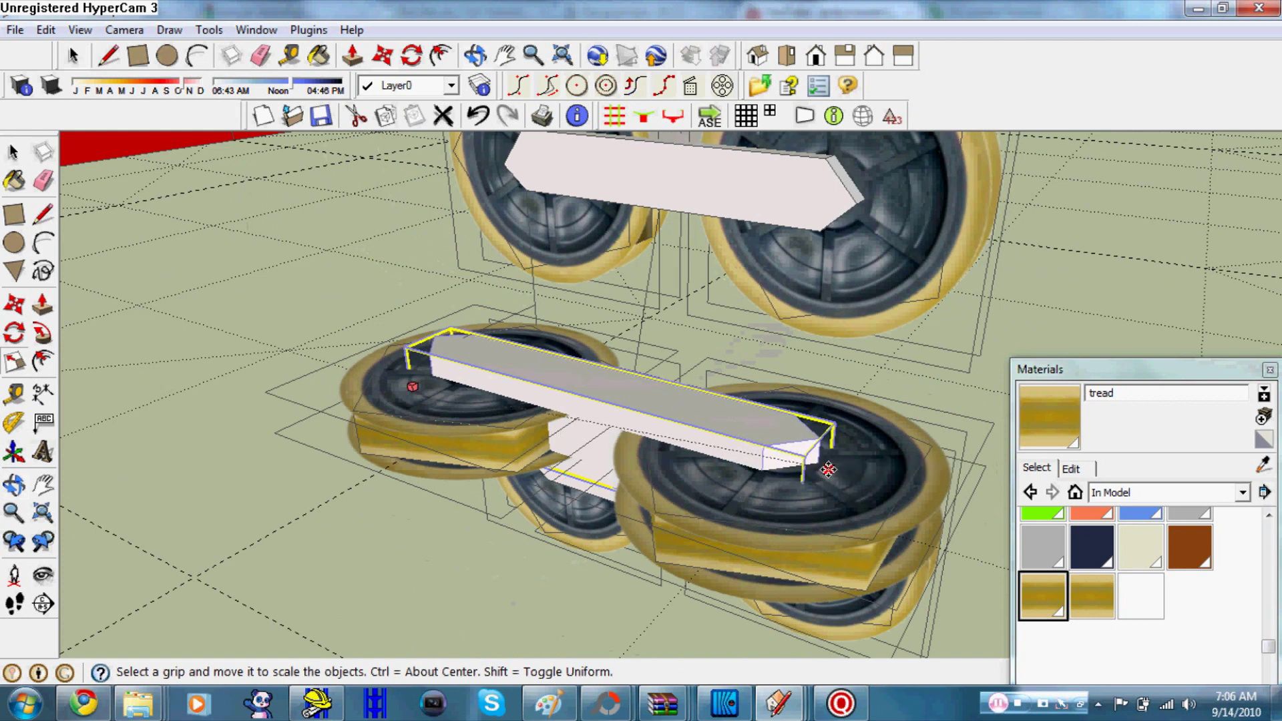
drag(828, 469, 832, 472)
mouse_move(832, 472)
middle_down()
mouse_move(884, 372)
mouse_move(674, 521)
mouse_move(677, 481)
middle_up()
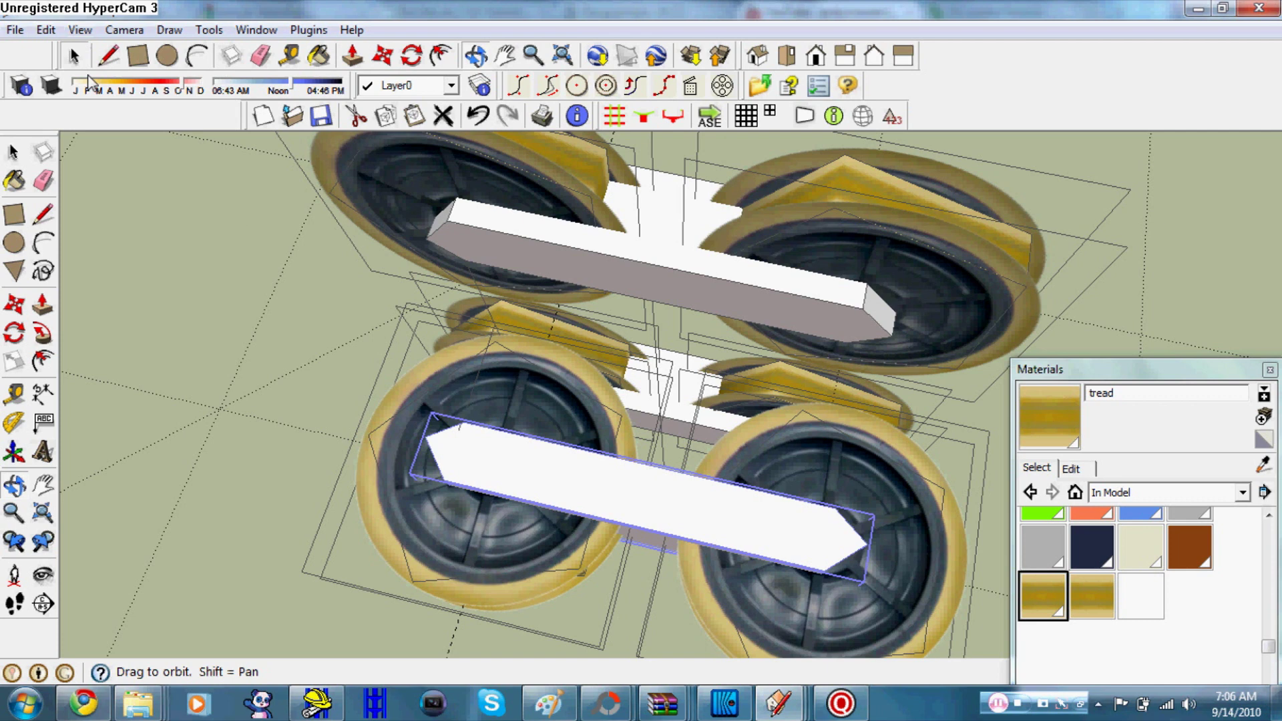
- Delete the stray vertical edge between the bars and view the assembly side-on
key(space)
click(661, 394)
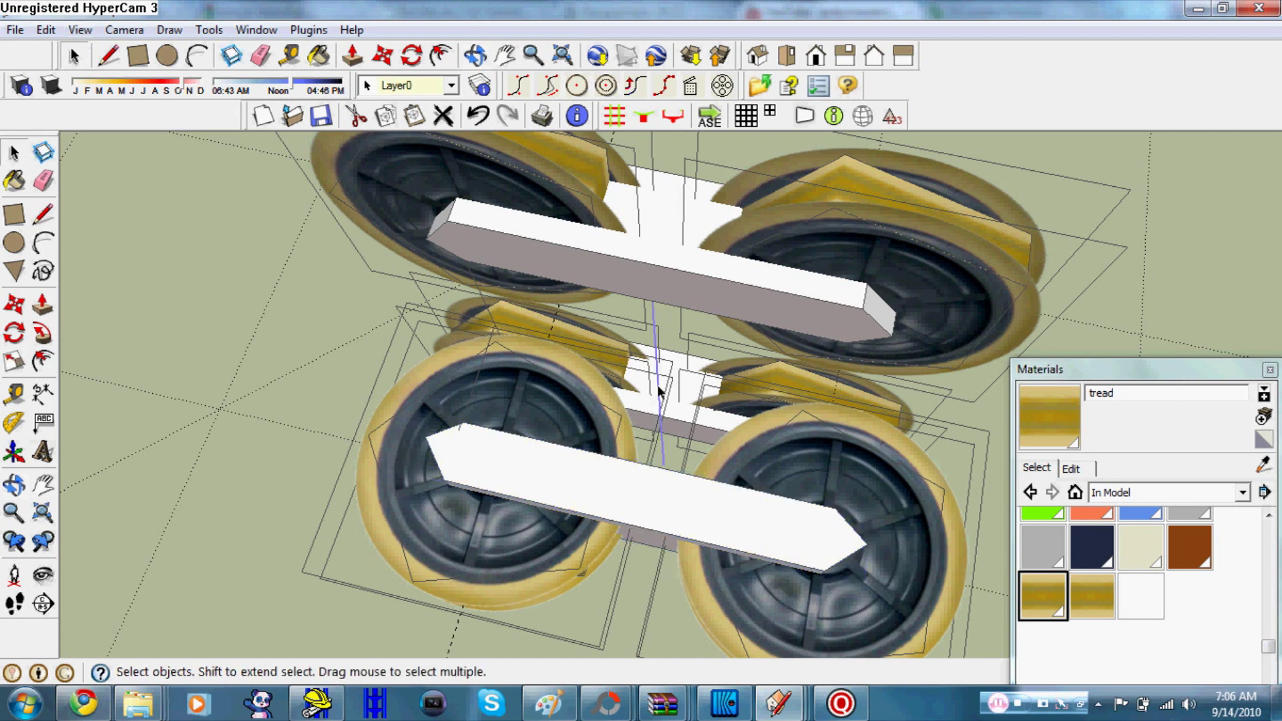
key(Delete)
click(119, 57)
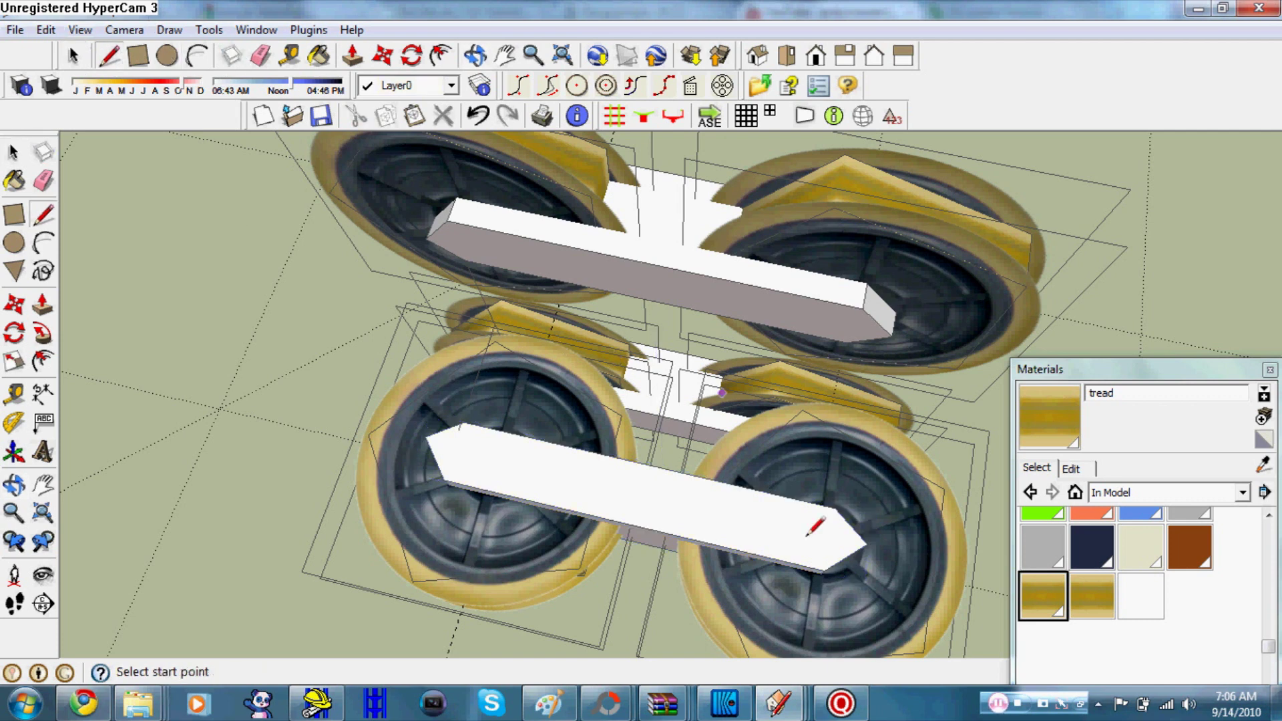
click(645, 464)
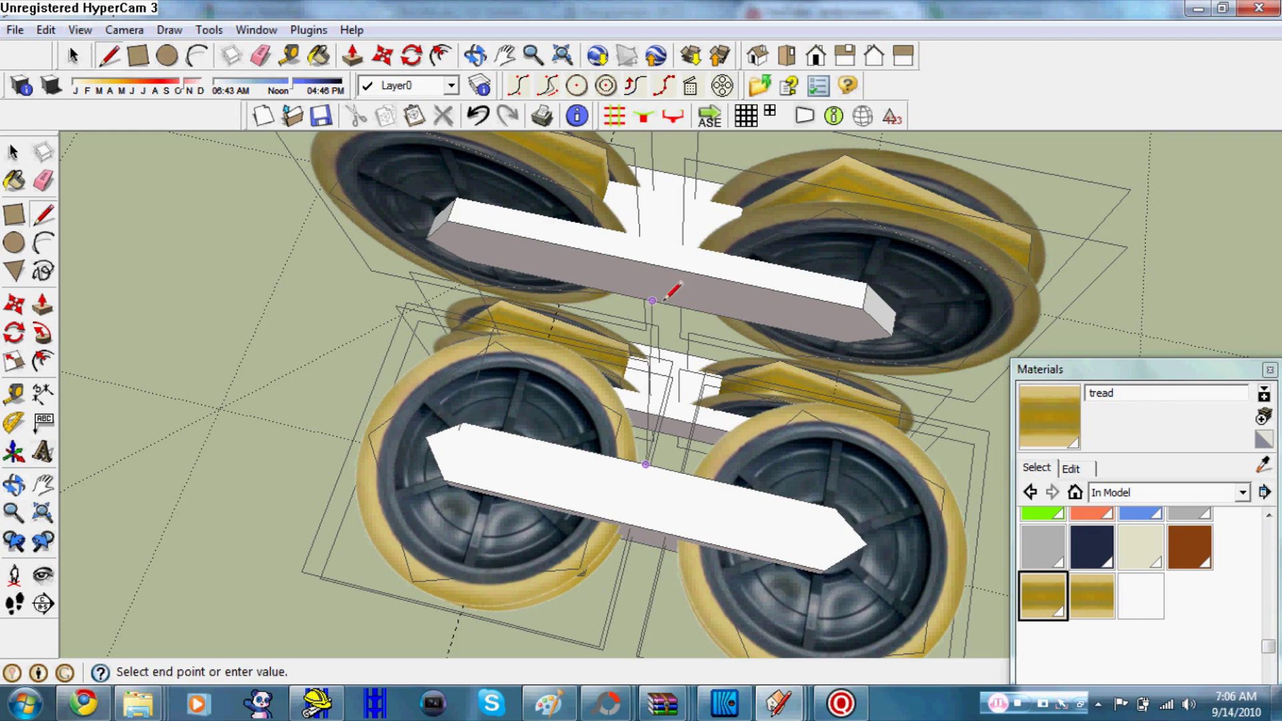
click(475, 55)
mouse_move(508, 200)
mouse_down()
mouse_move(1095, 160)
mouse_move(928, 165)
mouse_move(347, 281)
mouse_move(286, 229)
mouse_move(253, 148)
mouse_move(258, 171)
mouse_move(610, 463)
mouse_move(768, 541)
mouse_move(206, 157)
mouse_move(277, 218)
mouse_up()
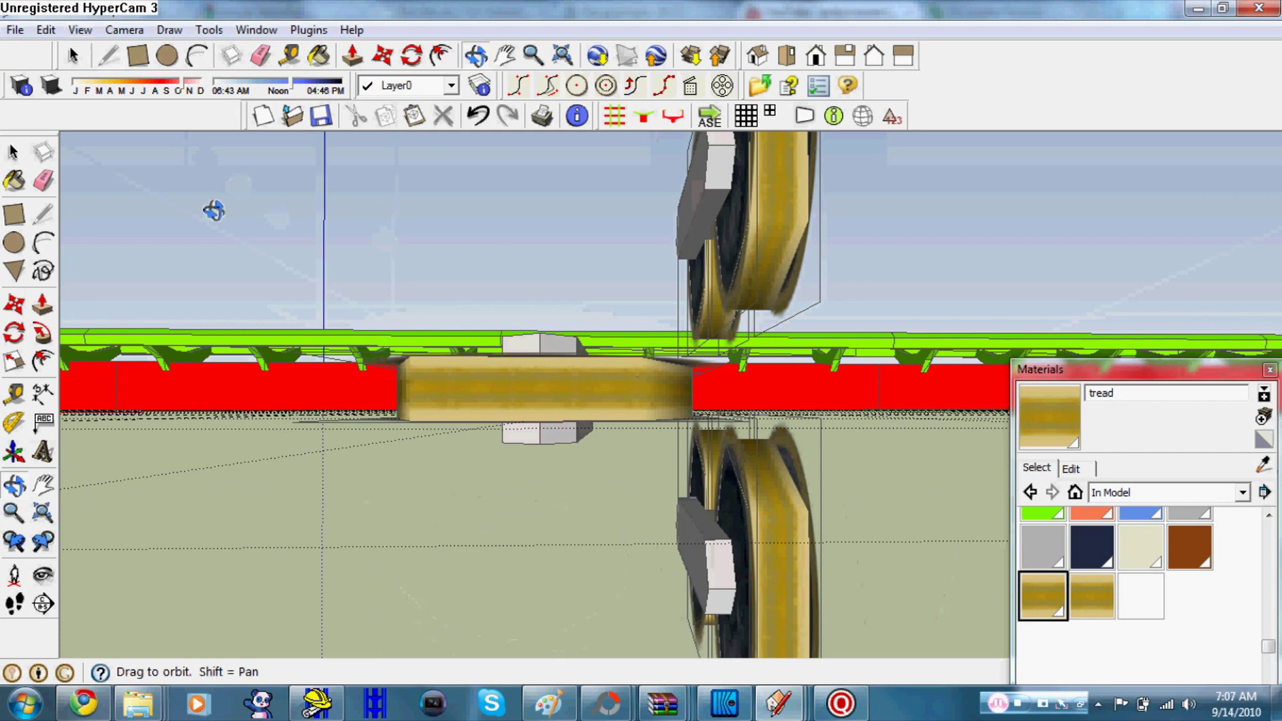
- Slide the lower wheel pair group along the red axis until it sits under the upper pair
click(69, 60)
click(486, 387)
drag(429, 269, 641, 472)
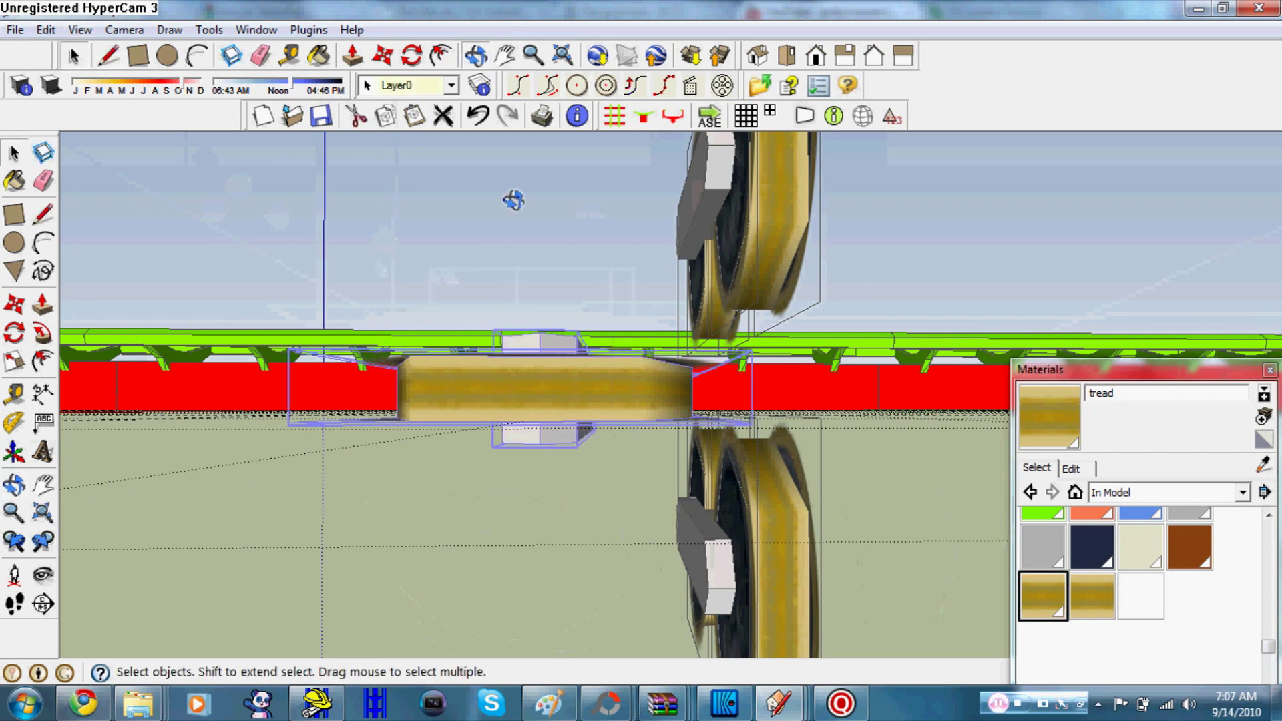
middle_drag(514, 201, 694, 534)
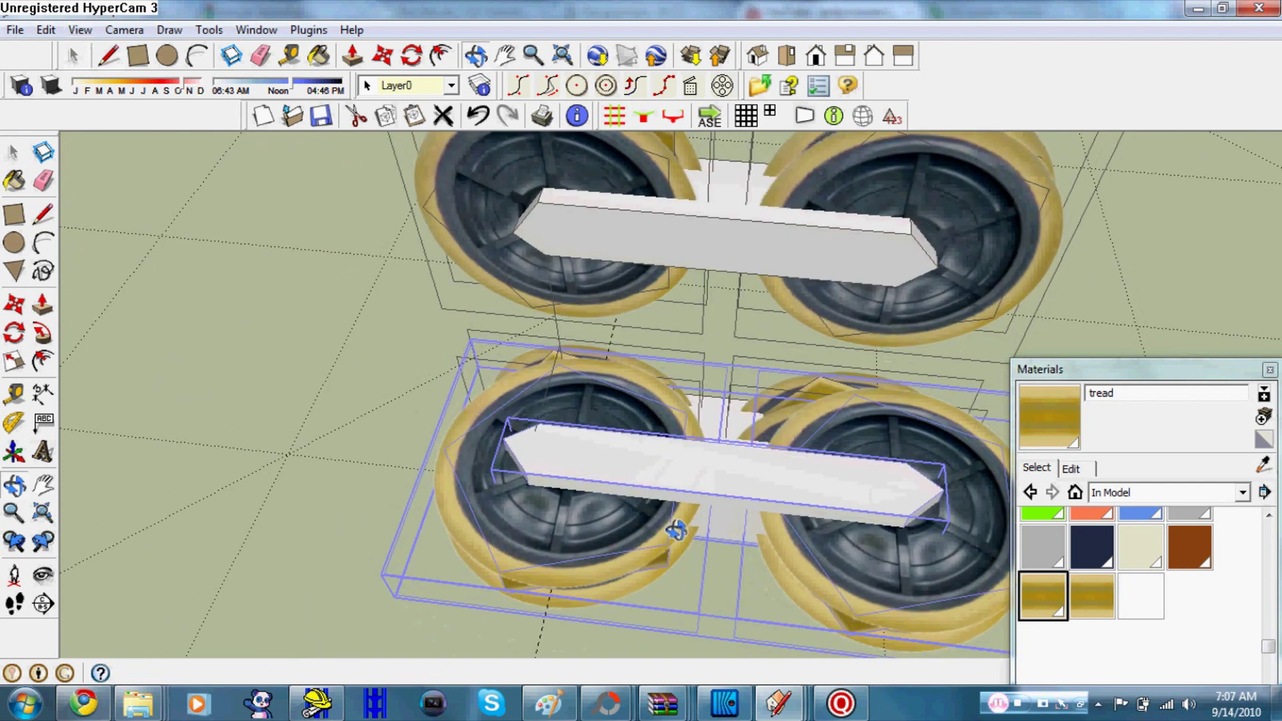
middle_drag(694, 534, 461, 74)
click(384, 56)
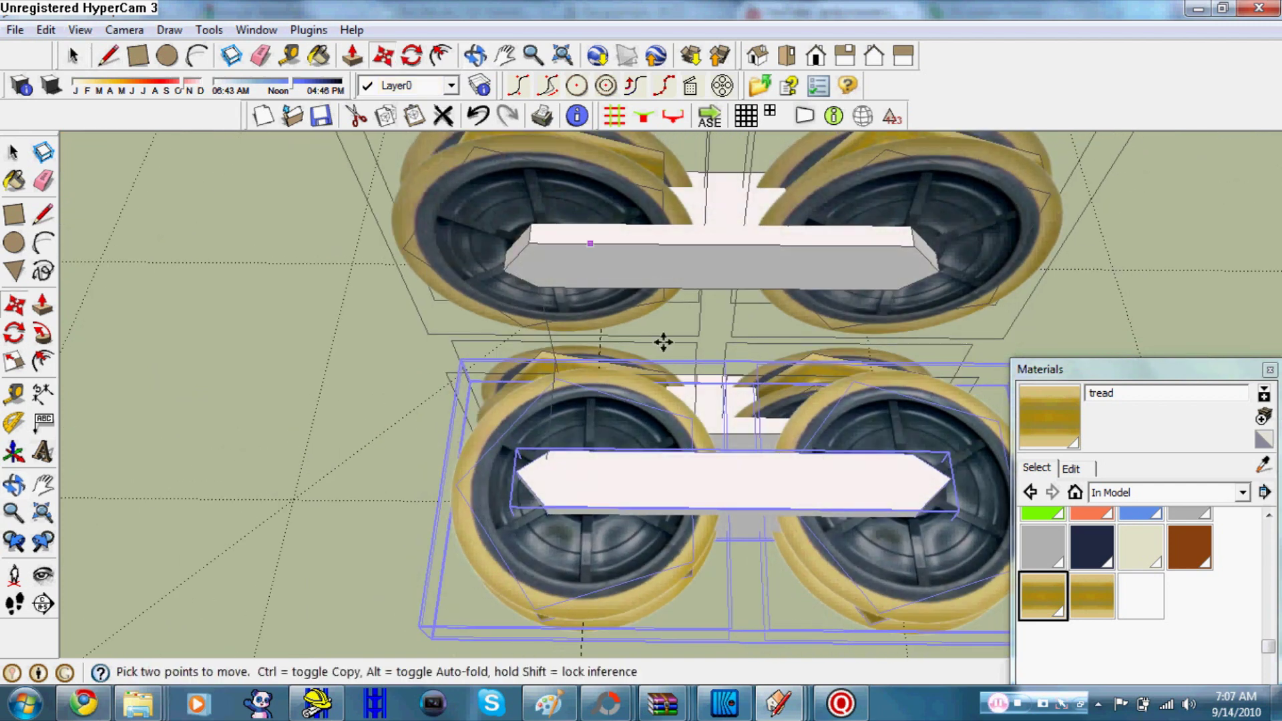
drag(723, 363, 692, 359)
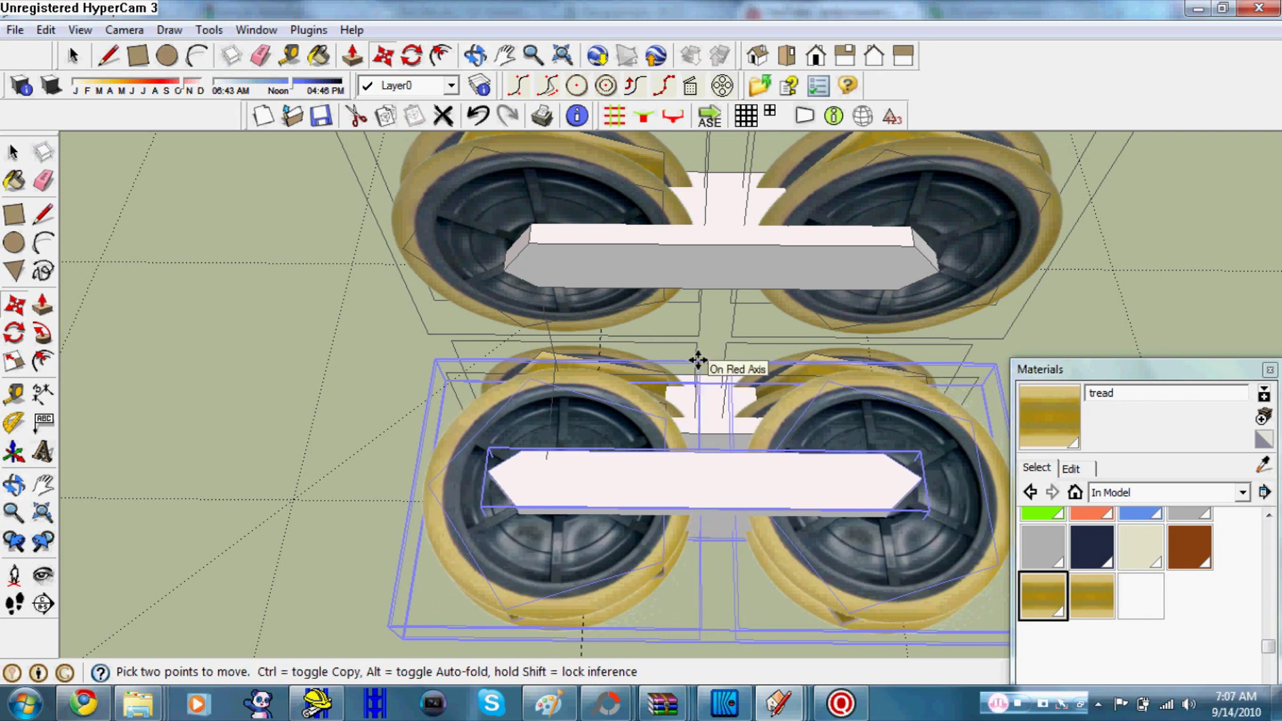
click(695, 359)
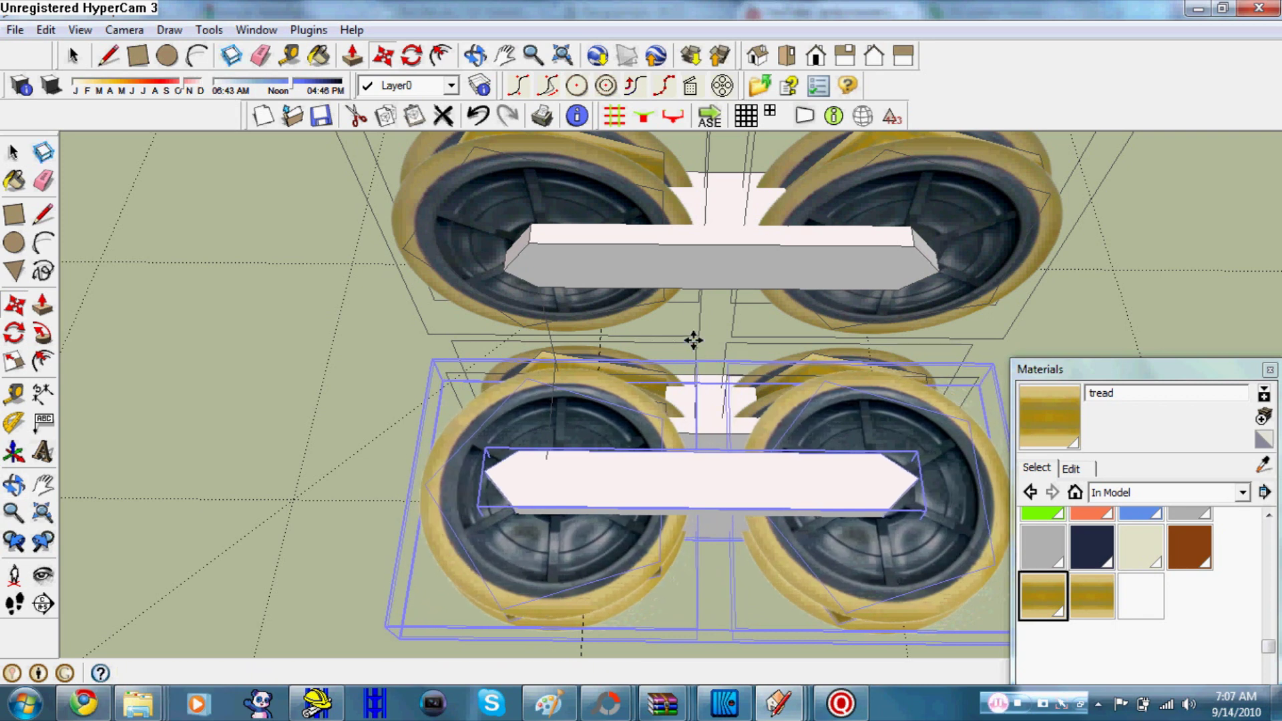
click(696, 401)
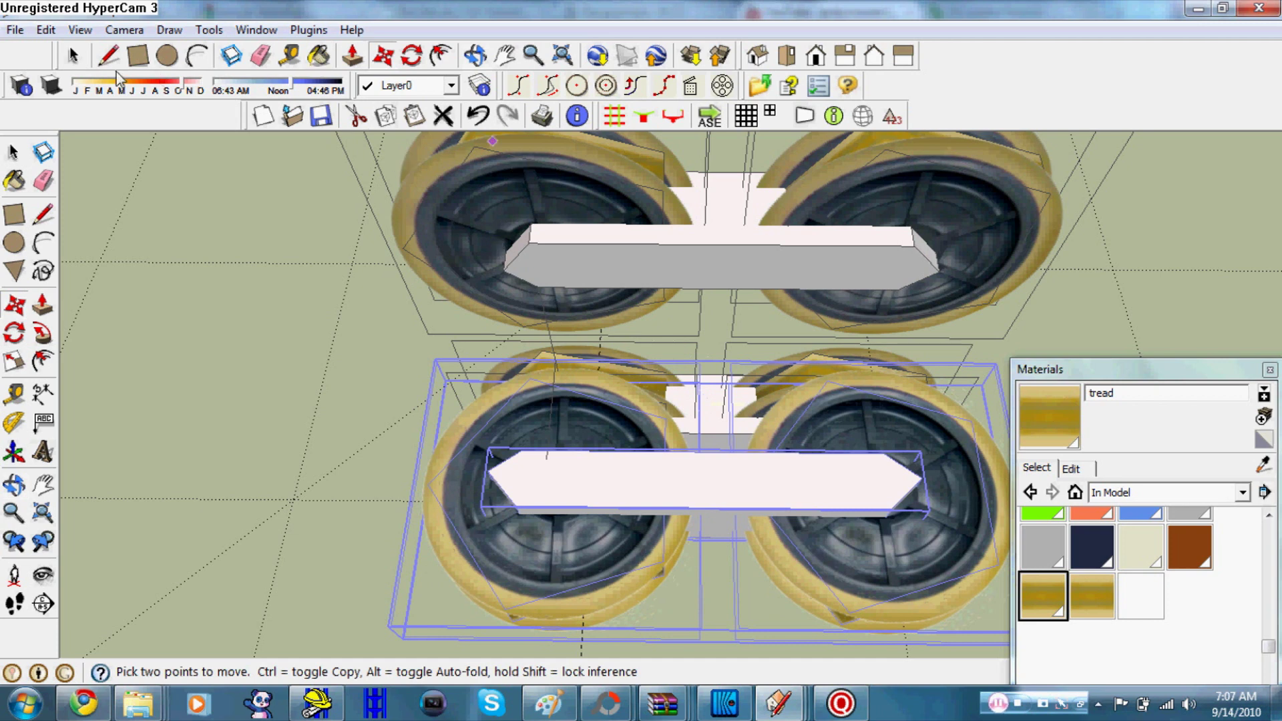
- Start a vertical line from the upper bar's edge toward the lower slab
key(space)
click(551, 379)
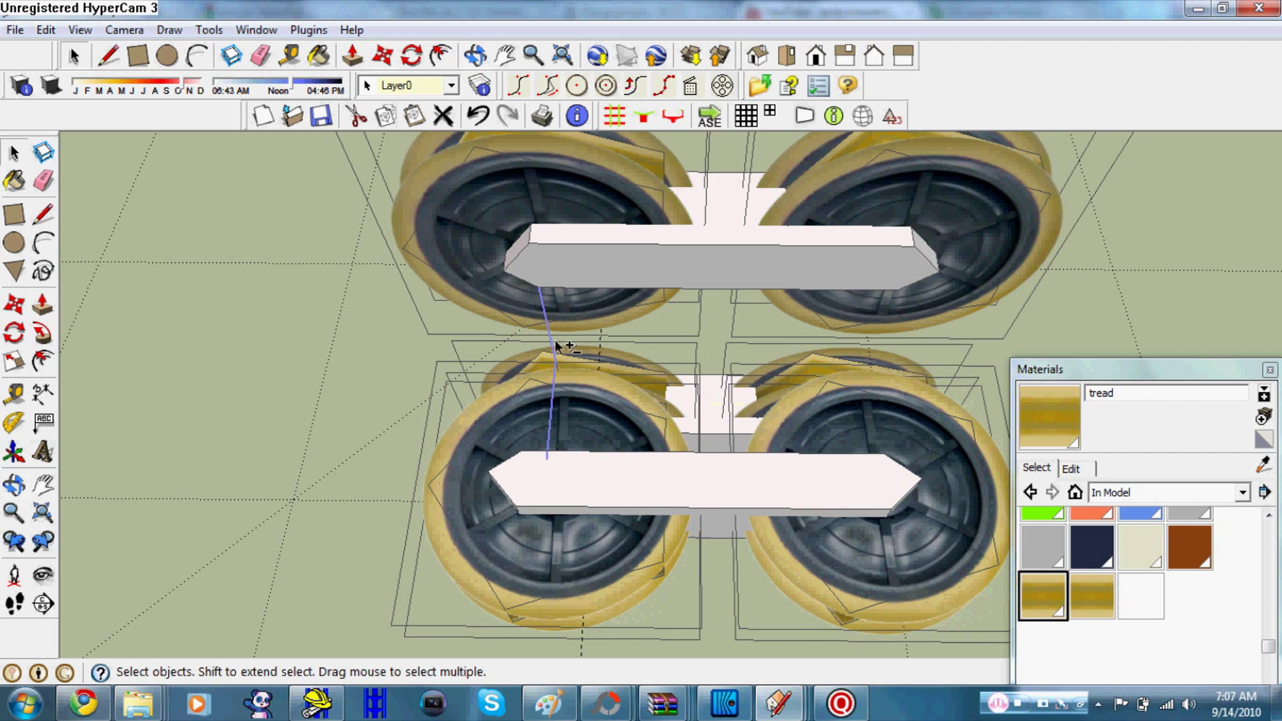
scroll(555, 345, up, 2)
scroll(485, 378, up, 1)
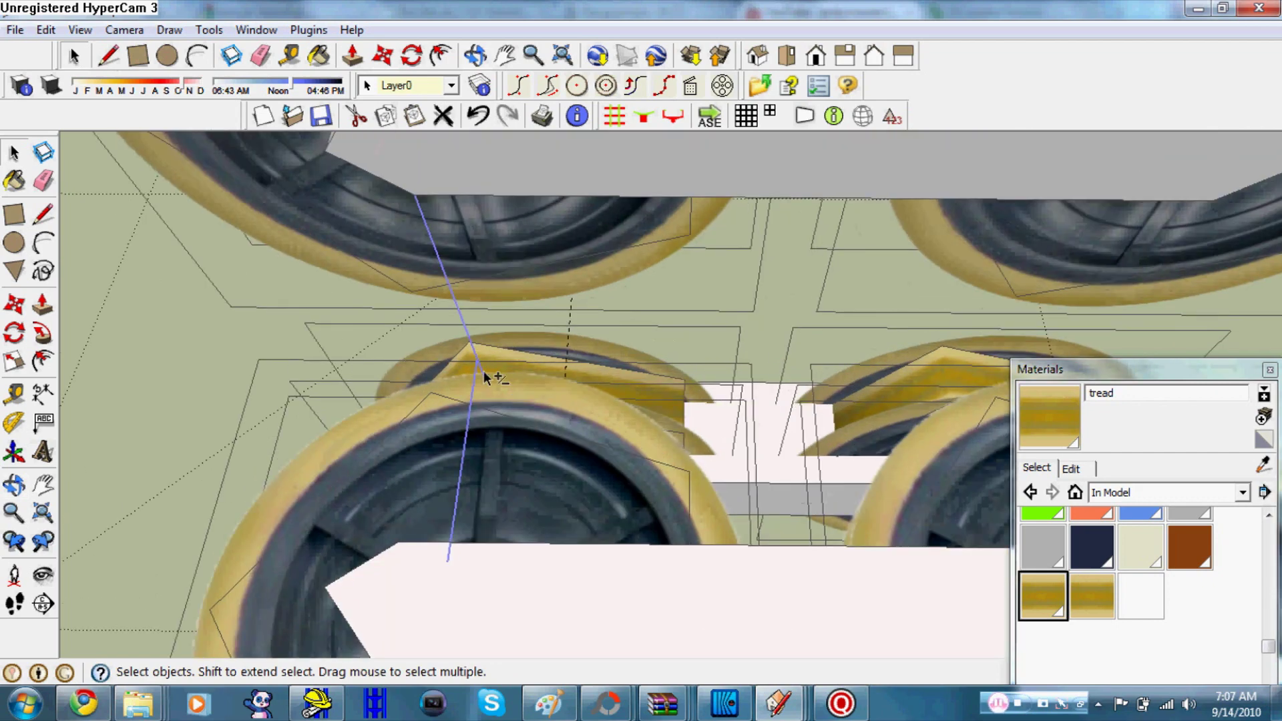
key(Escape)
scroll(534, 395, down, 3)
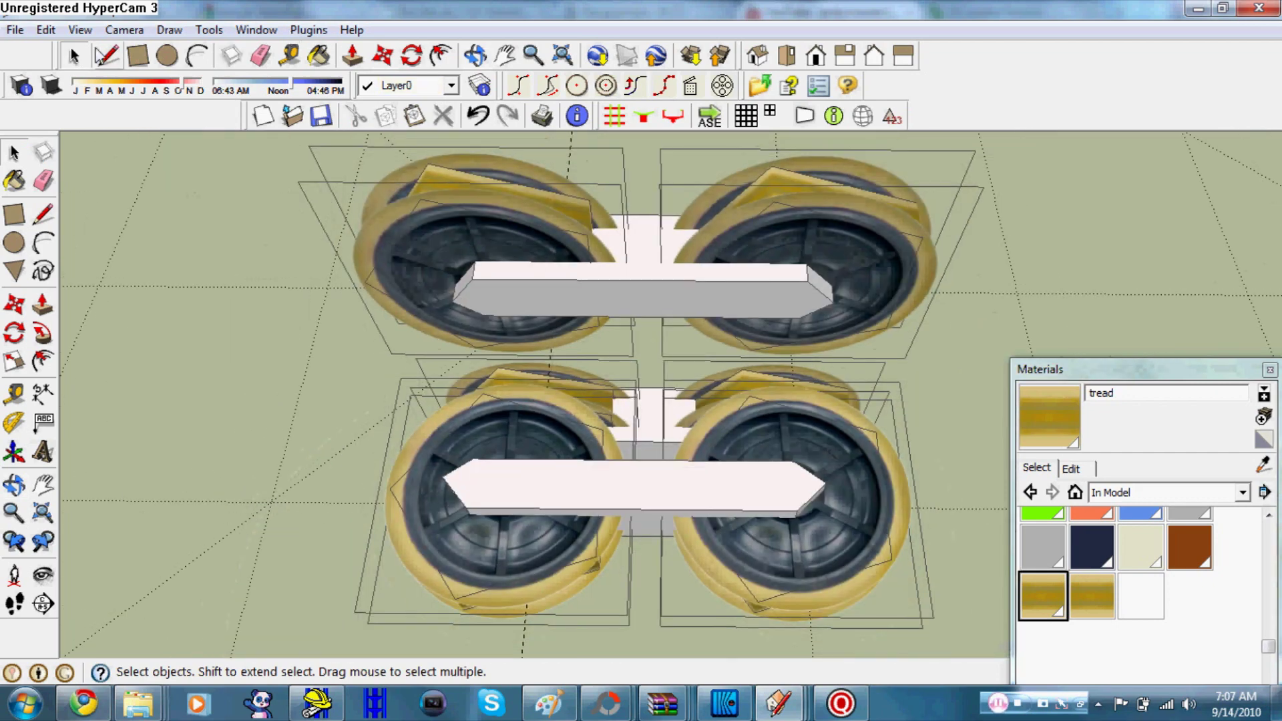
click(108, 58)
click(647, 319)
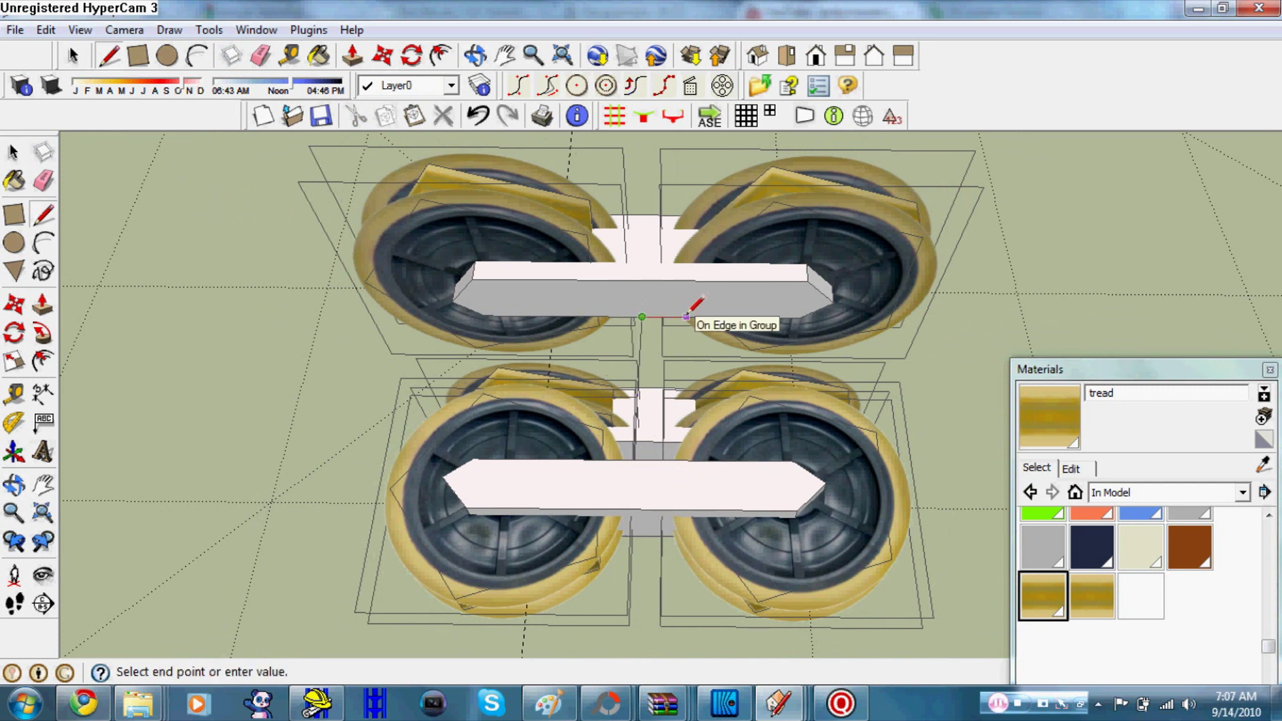
click(686, 316)
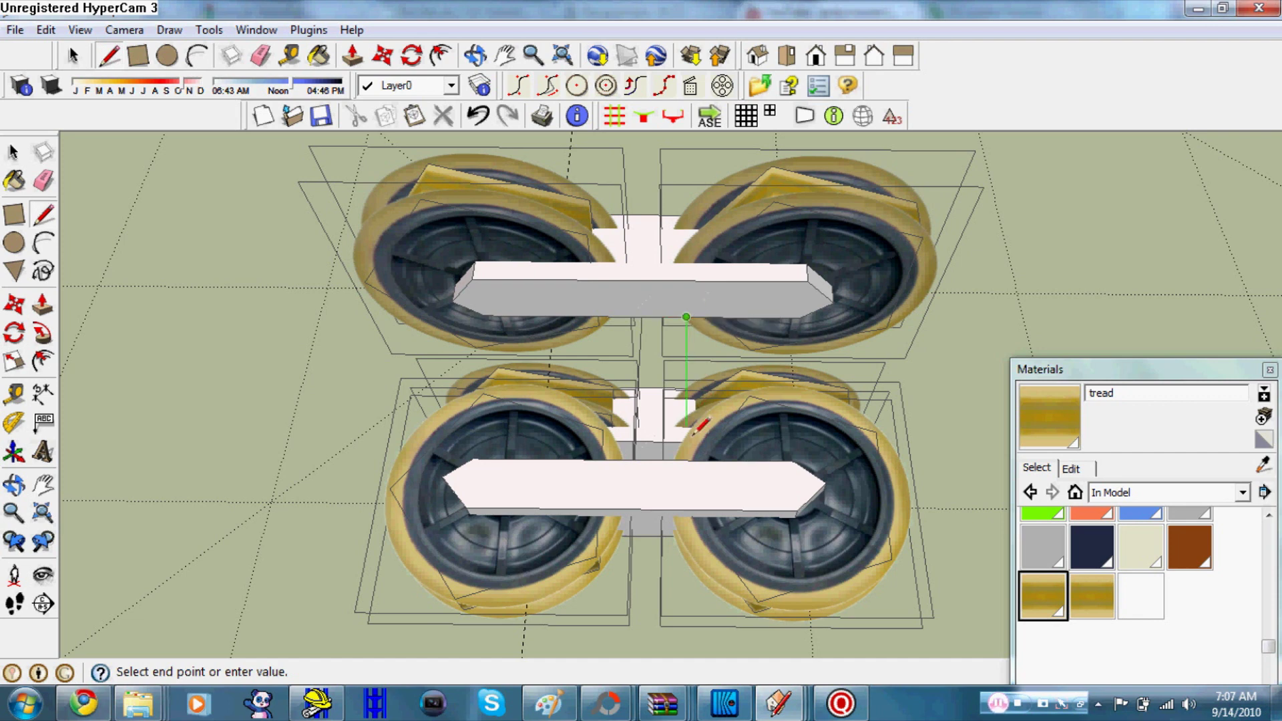
- Close faces between the upper and lower bars and erase the extra post edge
click(685, 458)
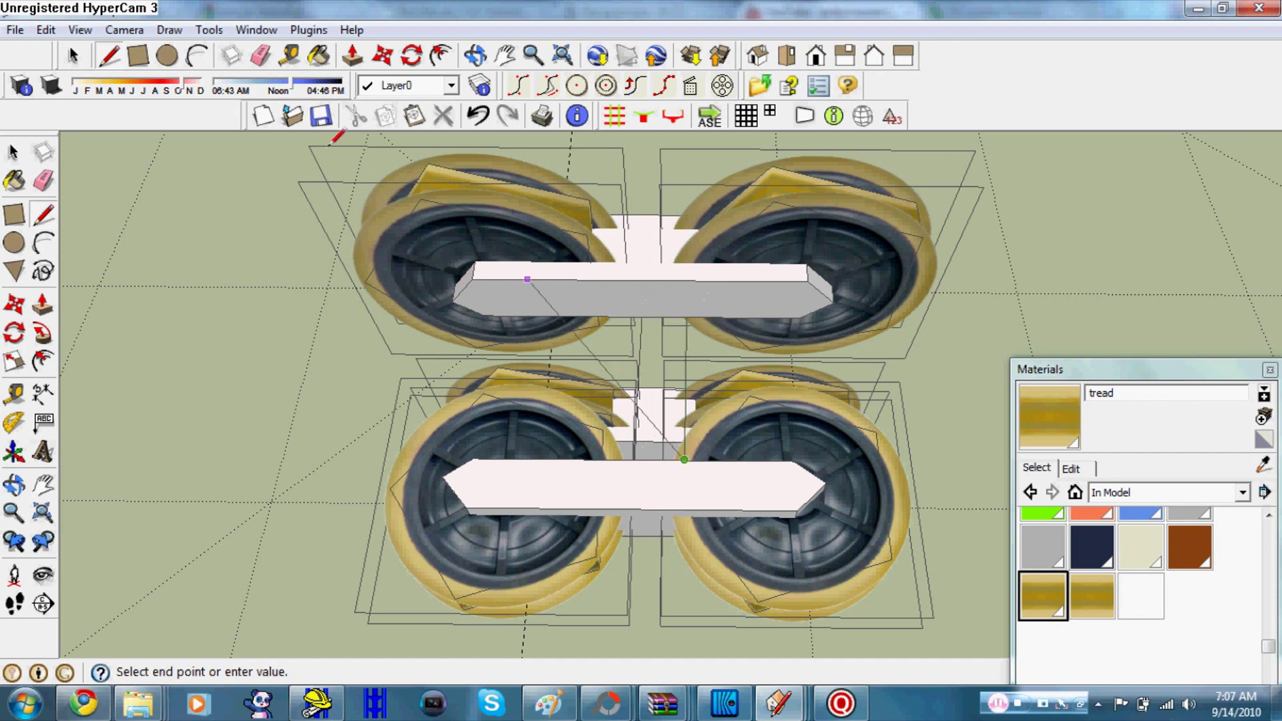
click(595, 459)
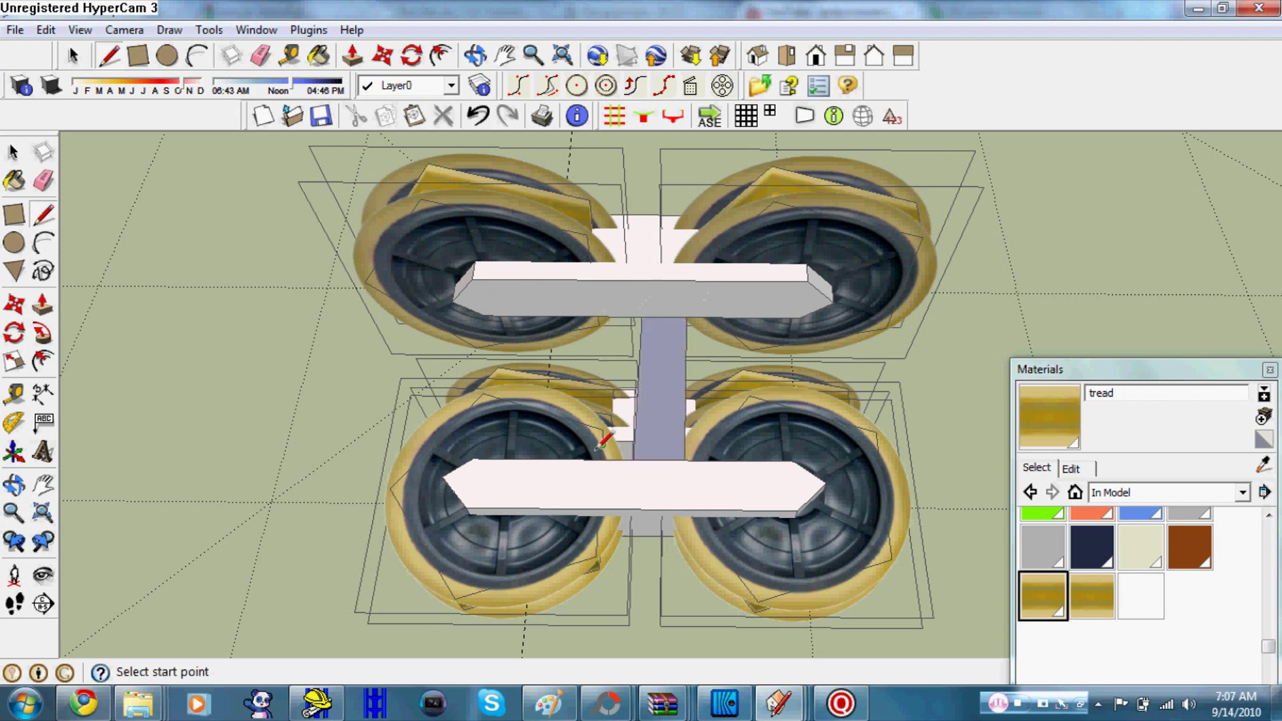
click(595, 460)
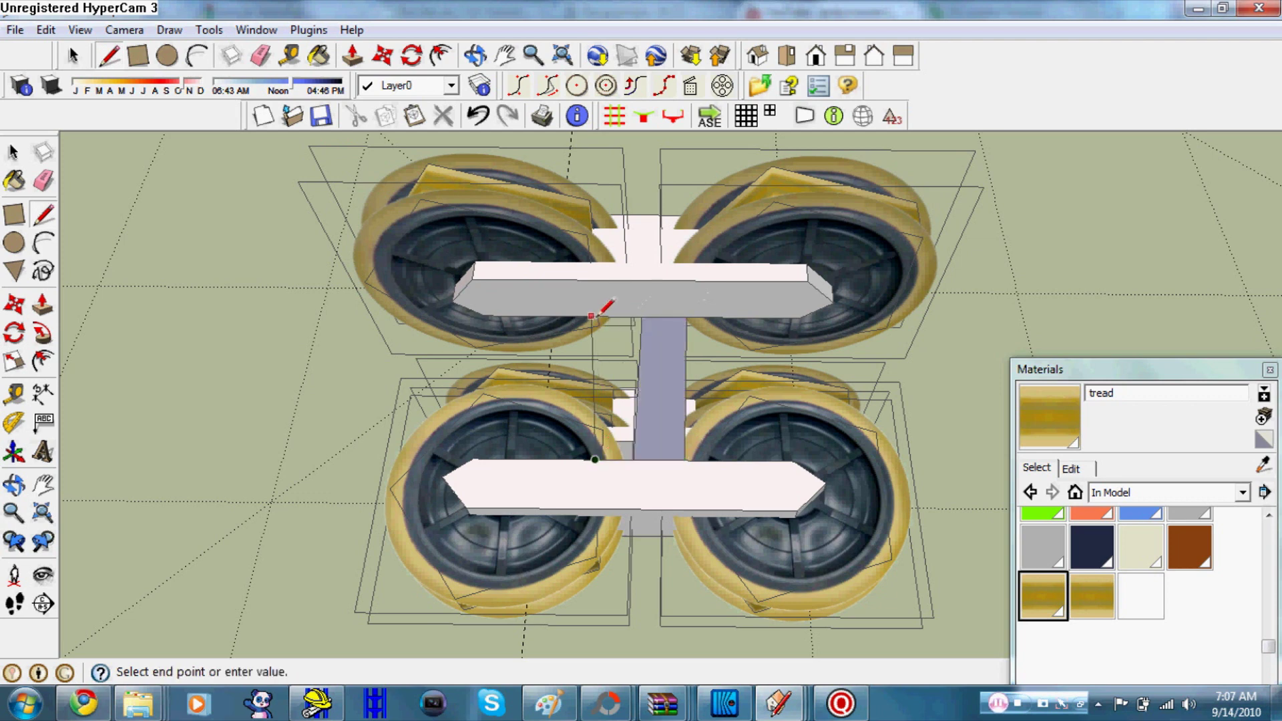
click(641, 317)
right_click(638, 370)
click(682, 399)
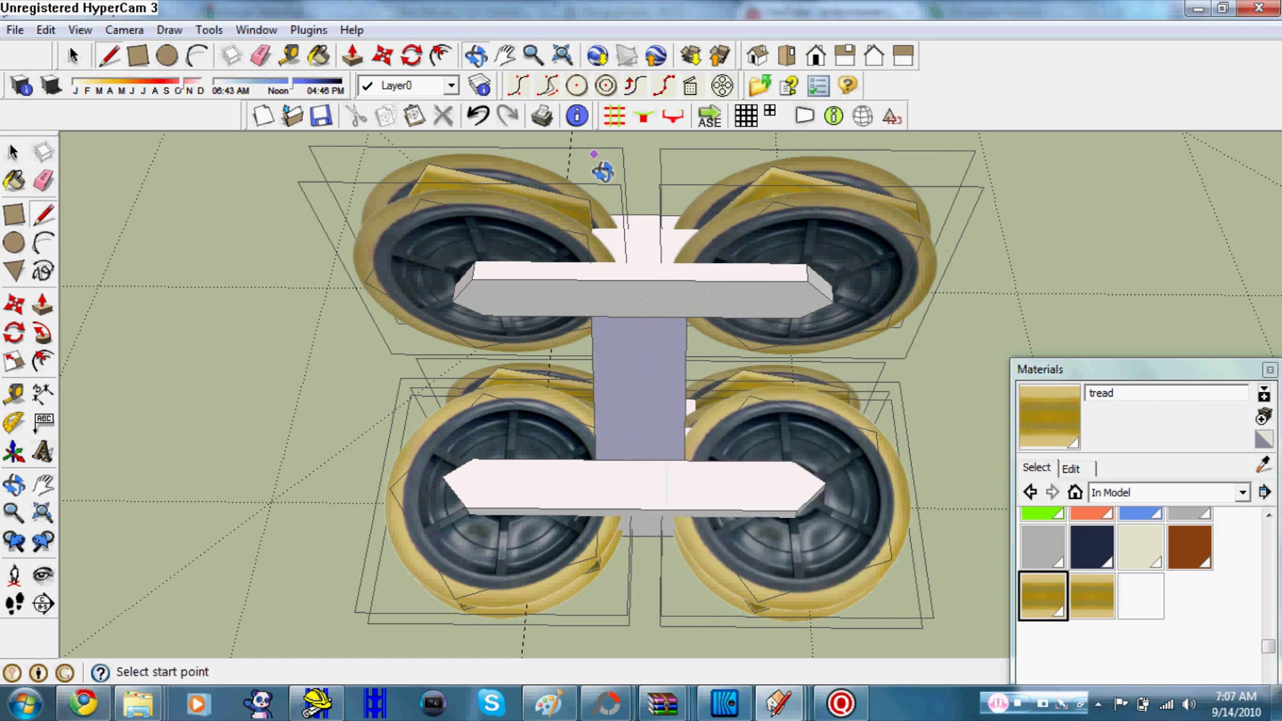
- Add a vertical edge from the upper bar's corner, closing a new face to the lower bar
middle_drag(602, 173, 525, 163)
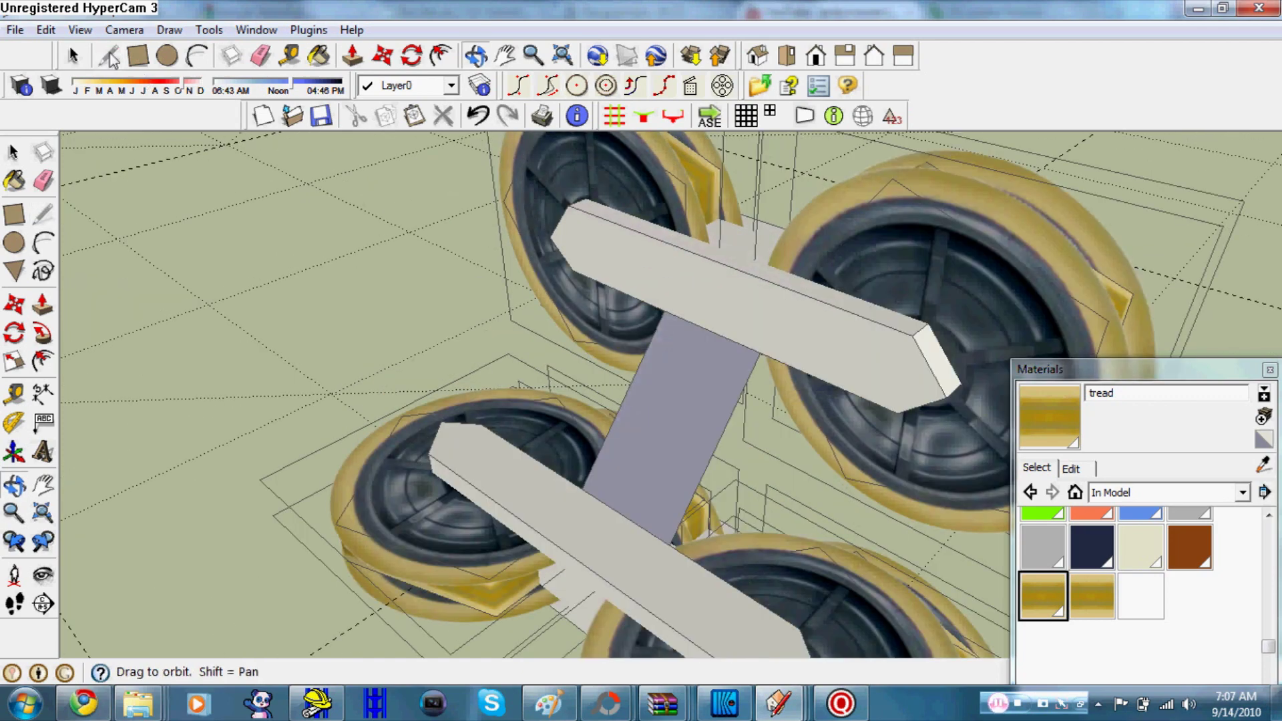
click(110, 57)
click(581, 488)
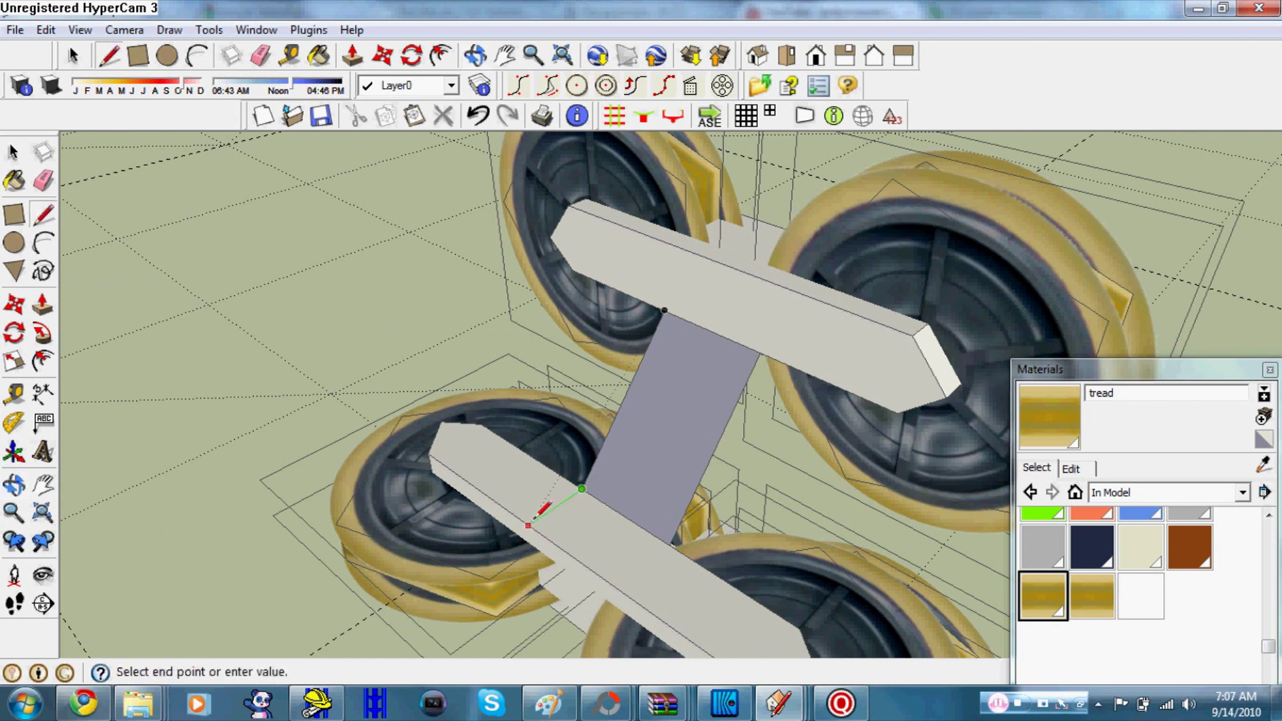
click(528, 525)
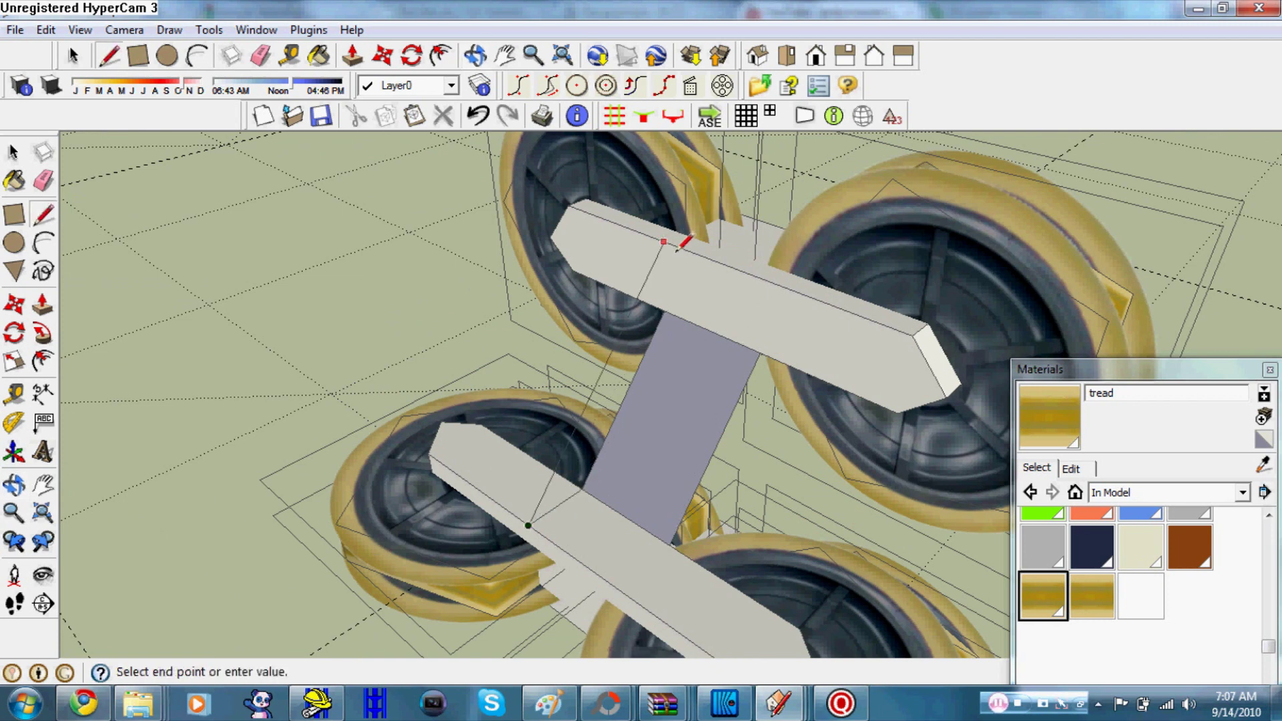
key(Escape)
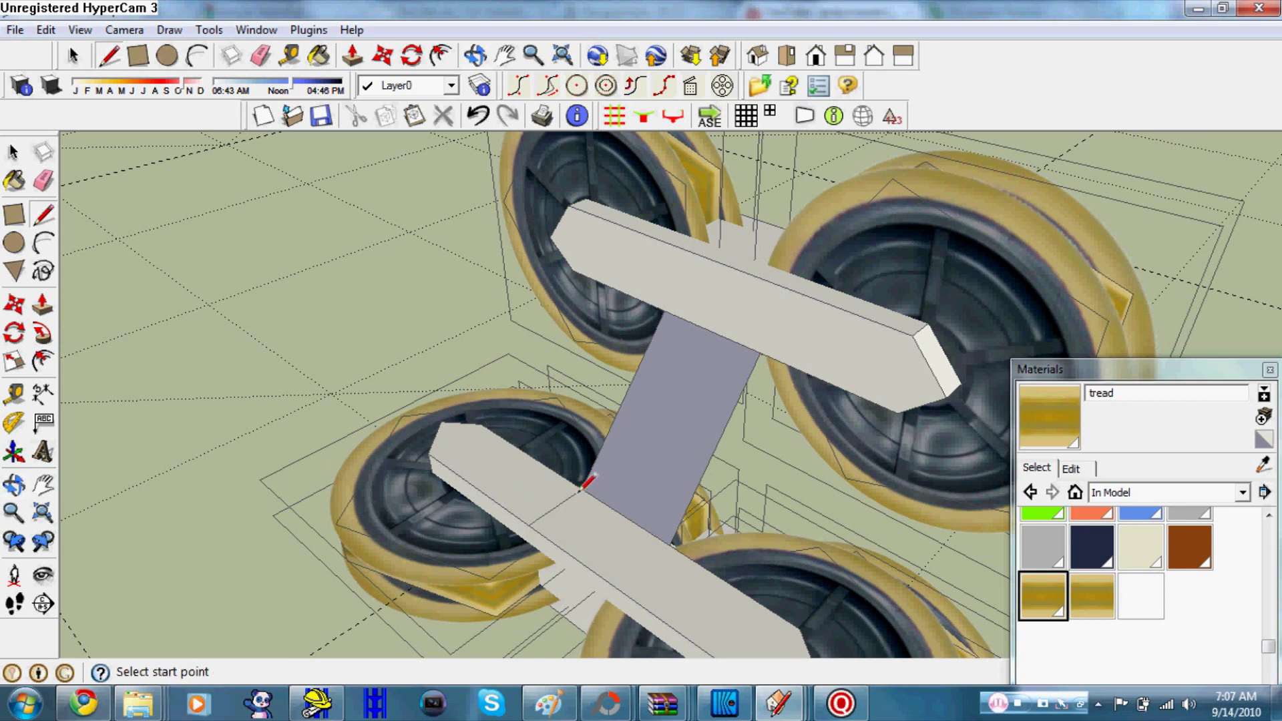
click(665, 311)
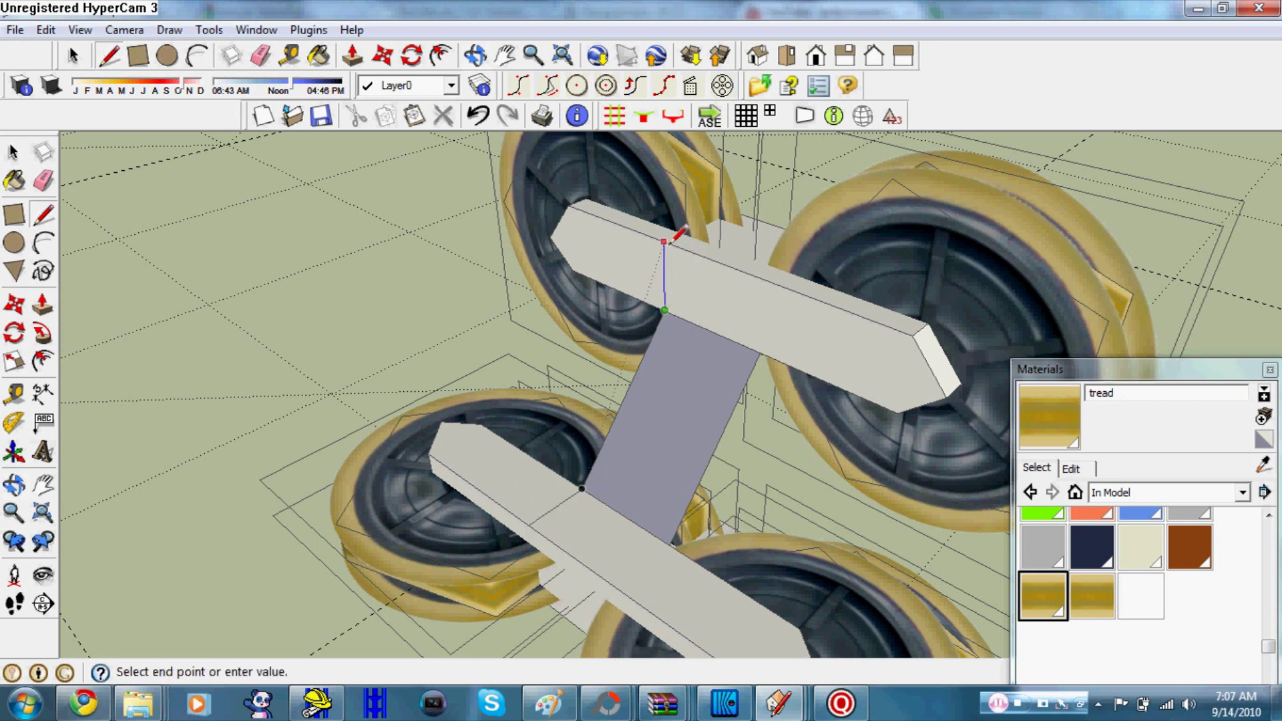
click(615, 336)
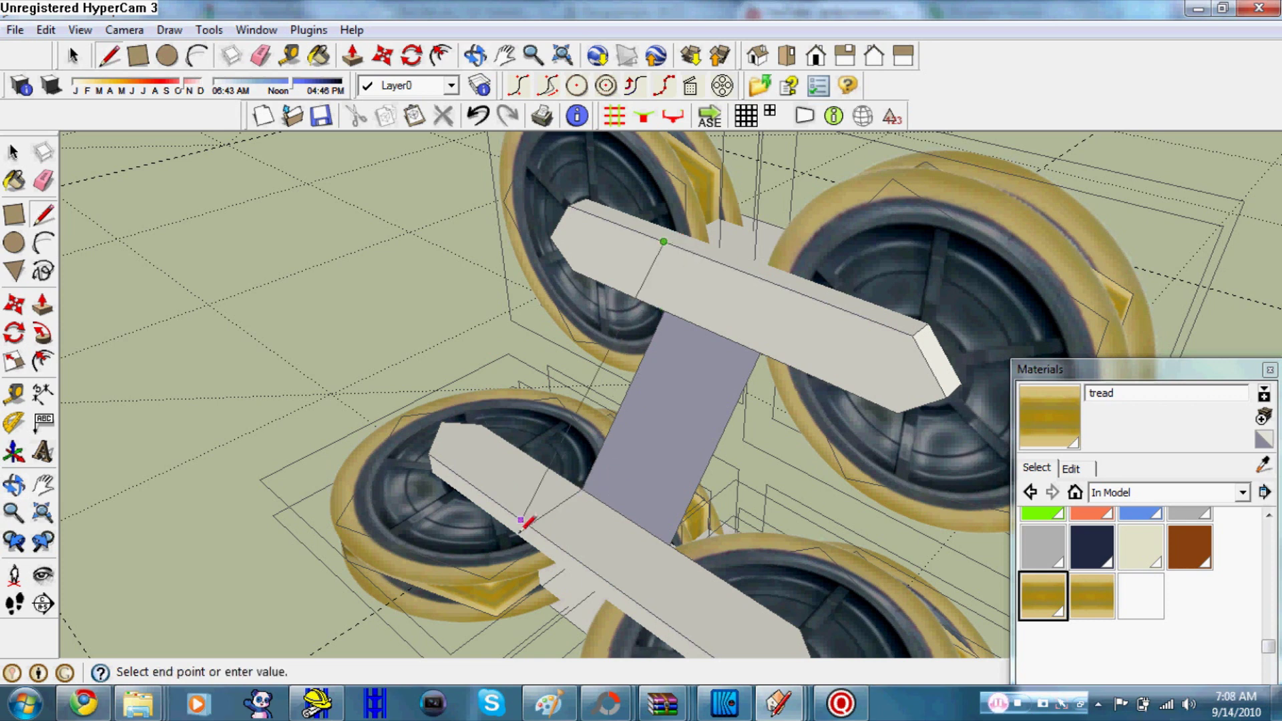
click(534, 523)
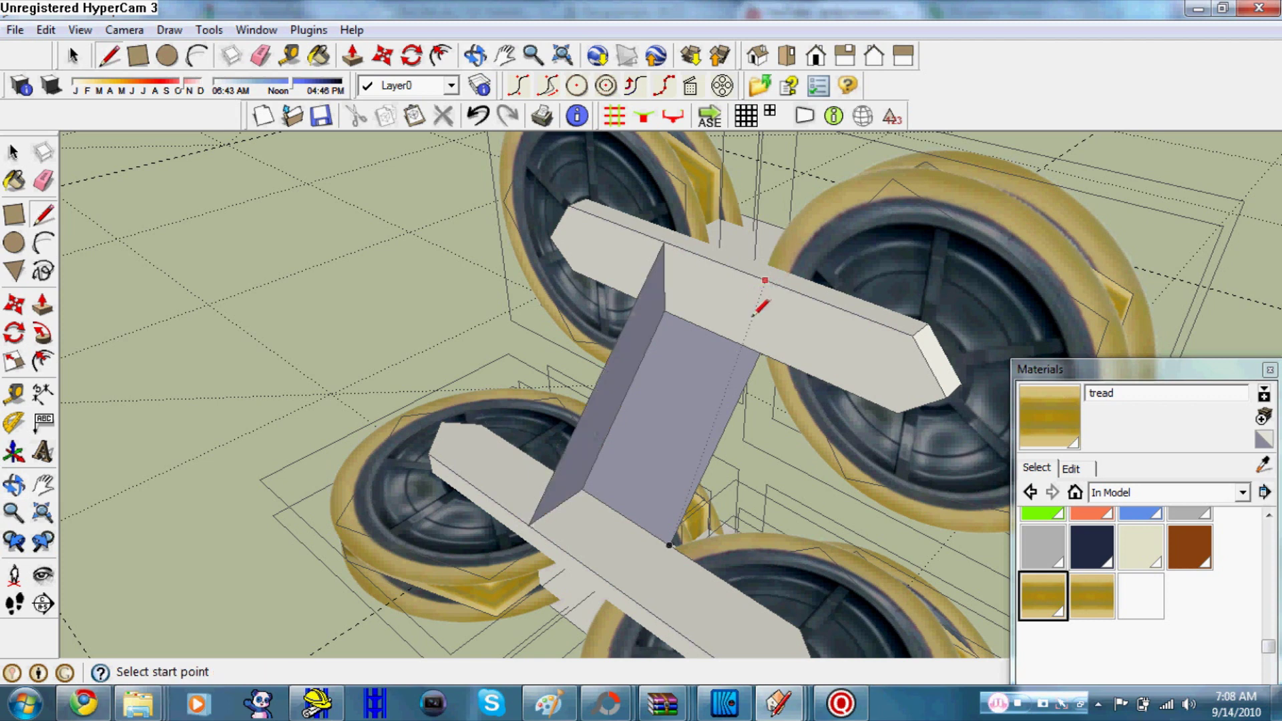
- Draw diagonals from the upper bar's corner vertex to form white triangular connector faces
click(760, 352)
click(765, 281)
click(111, 65)
click(669, 546)
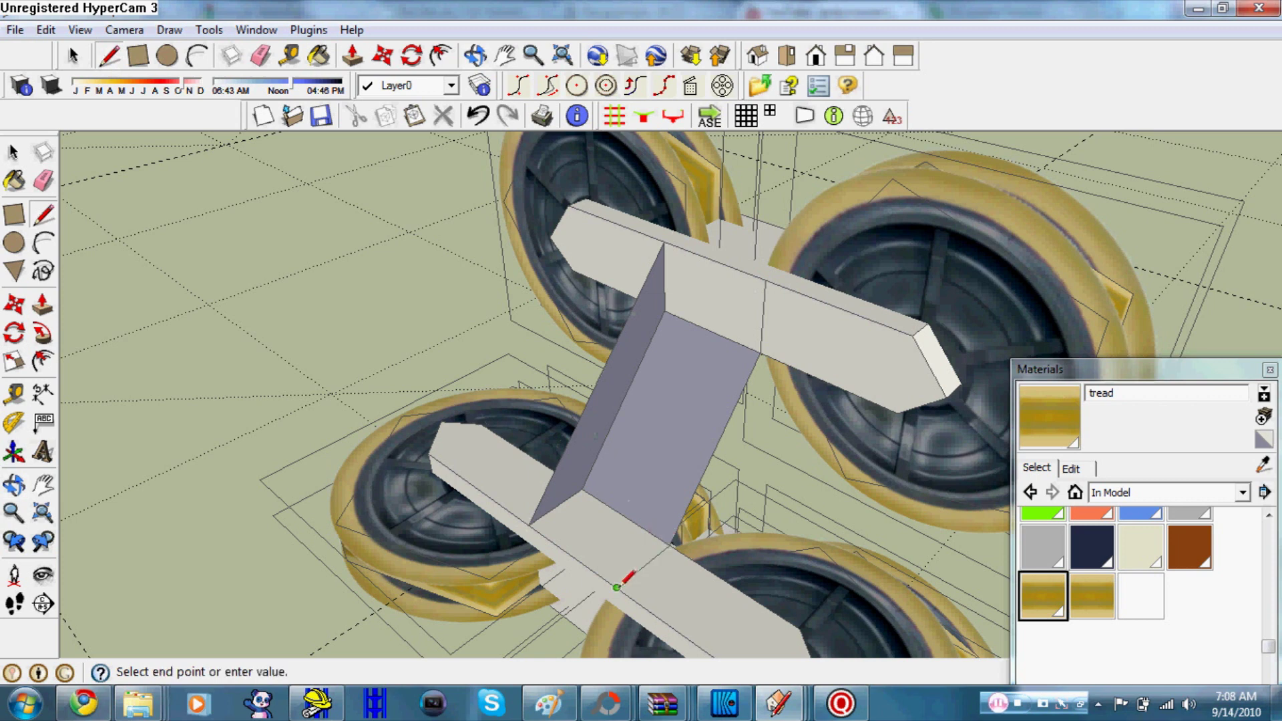
click(766, 282)
click(766, 281)
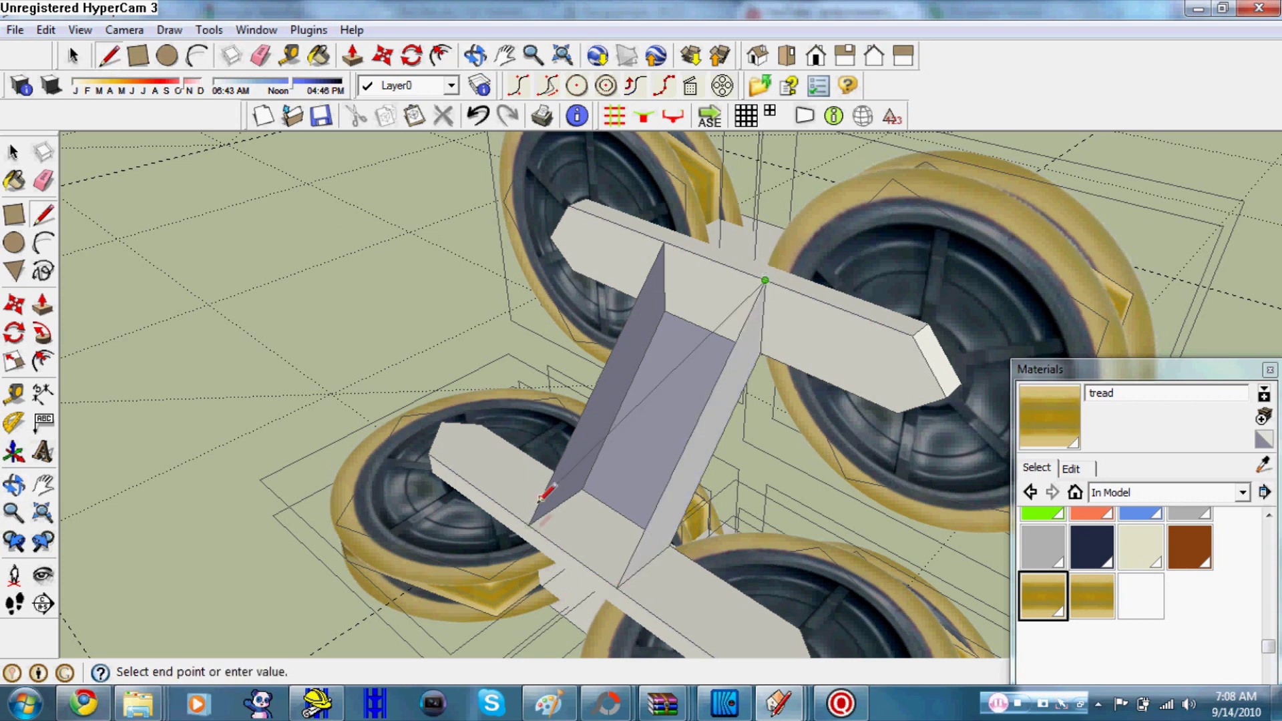
click(616, 578)
click(766, 280)
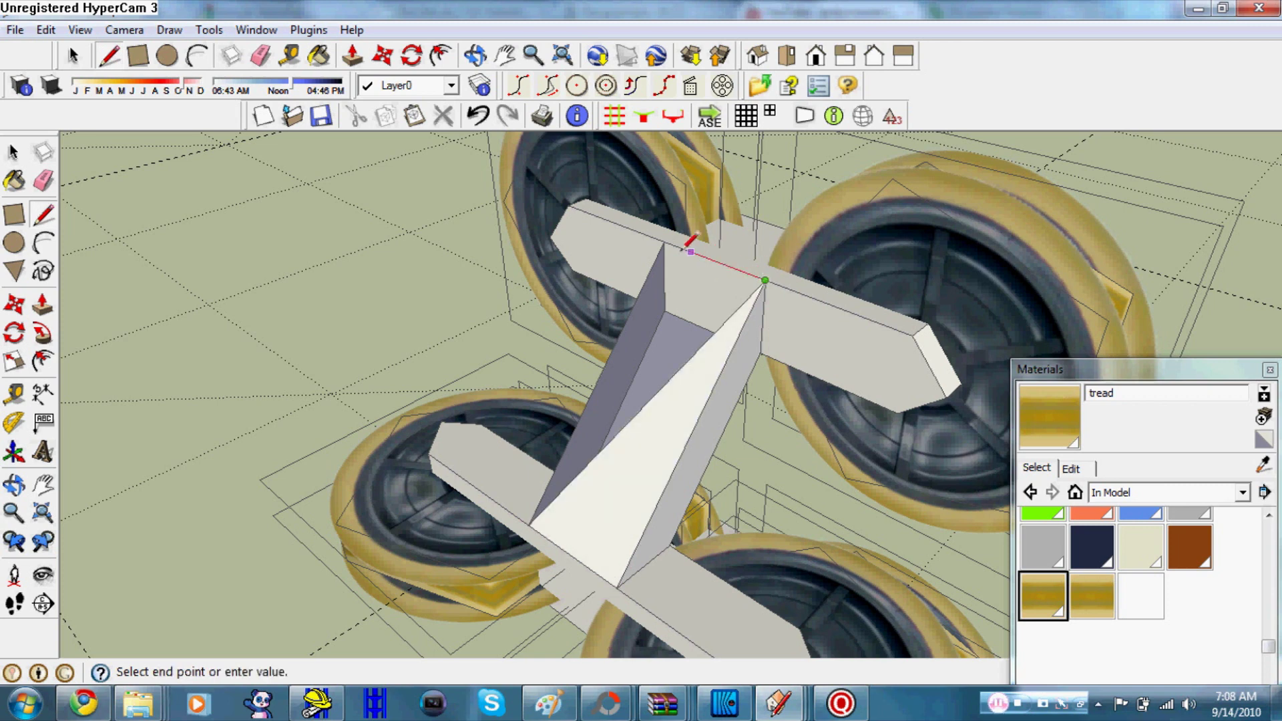
click(665, 241)
- Orbit to a low side view to check the new connector web
right_click(683, 364)
key(Escape)
click(476, 56)
mouse_move(588, 160)
mouse_down()
mouse_move(588, 347)
mouse_move(829, 292)
mouse_move(811, 337)
mouse_up()
click(74, 55)
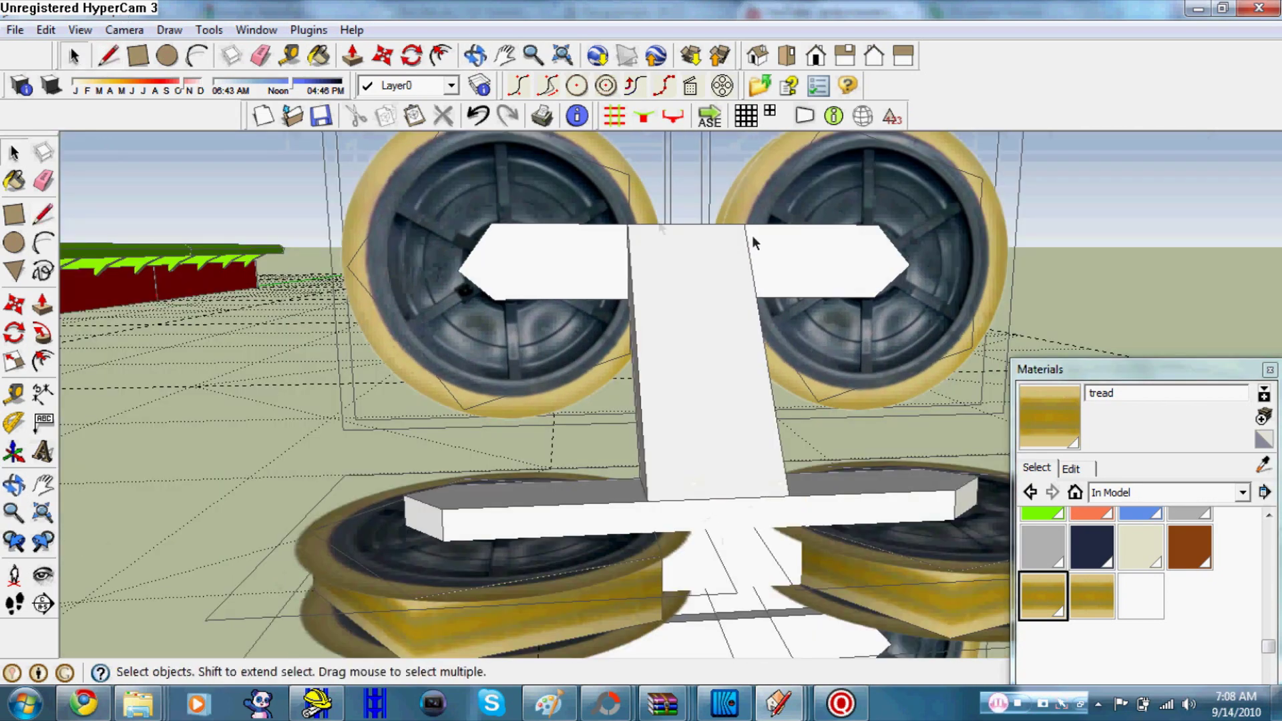
- Make the central white connector face into a group
click(708, 421)
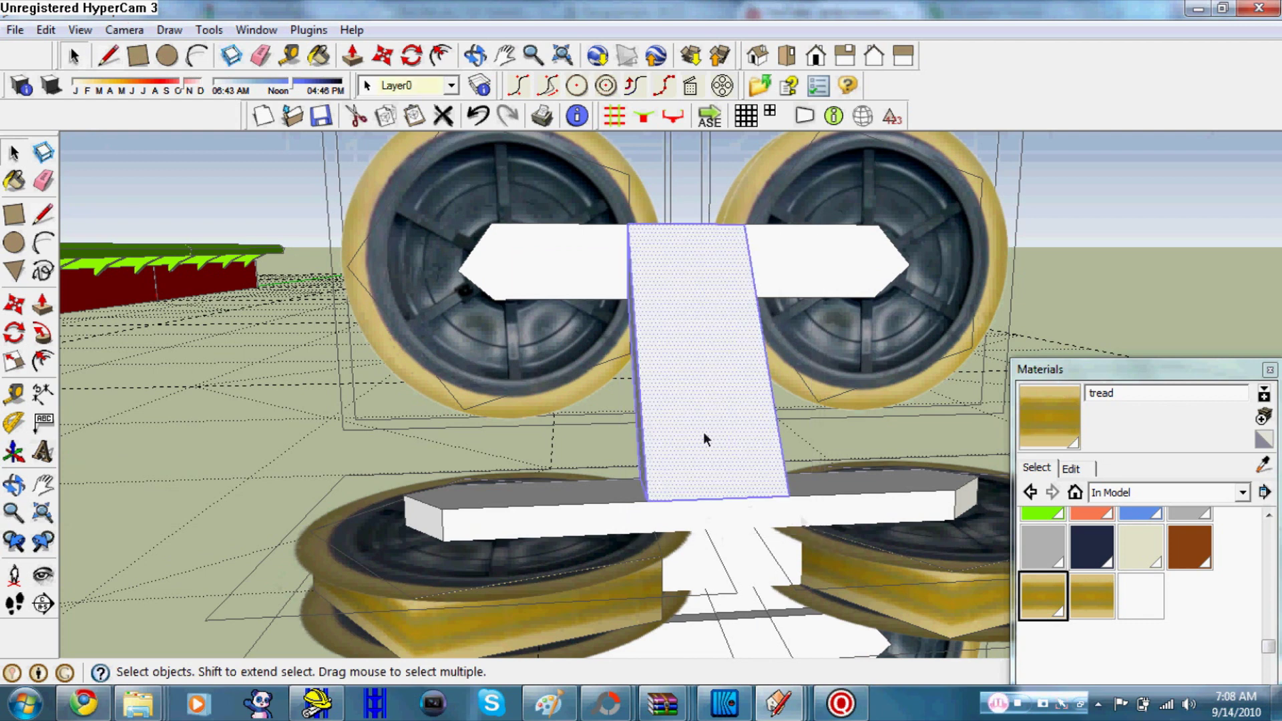
right_click(707, 429)
click(766, 286)
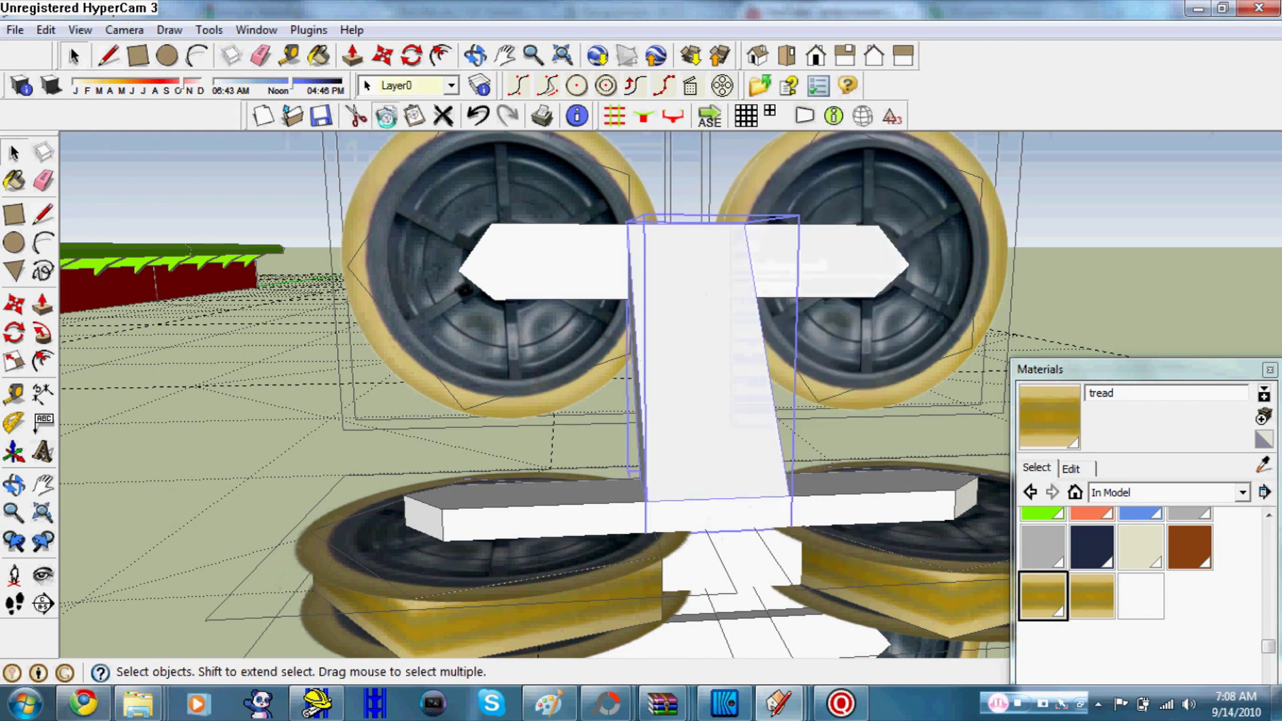
scroll(532, 201, down, 3)
scroll(532, 202, down, 2)
click(475, 56)
drag(668, 280, 876, 257)
- Paste a copy of the connector plate to the left of the model
click(414, 116)
scroll(568, 380, up, 1)
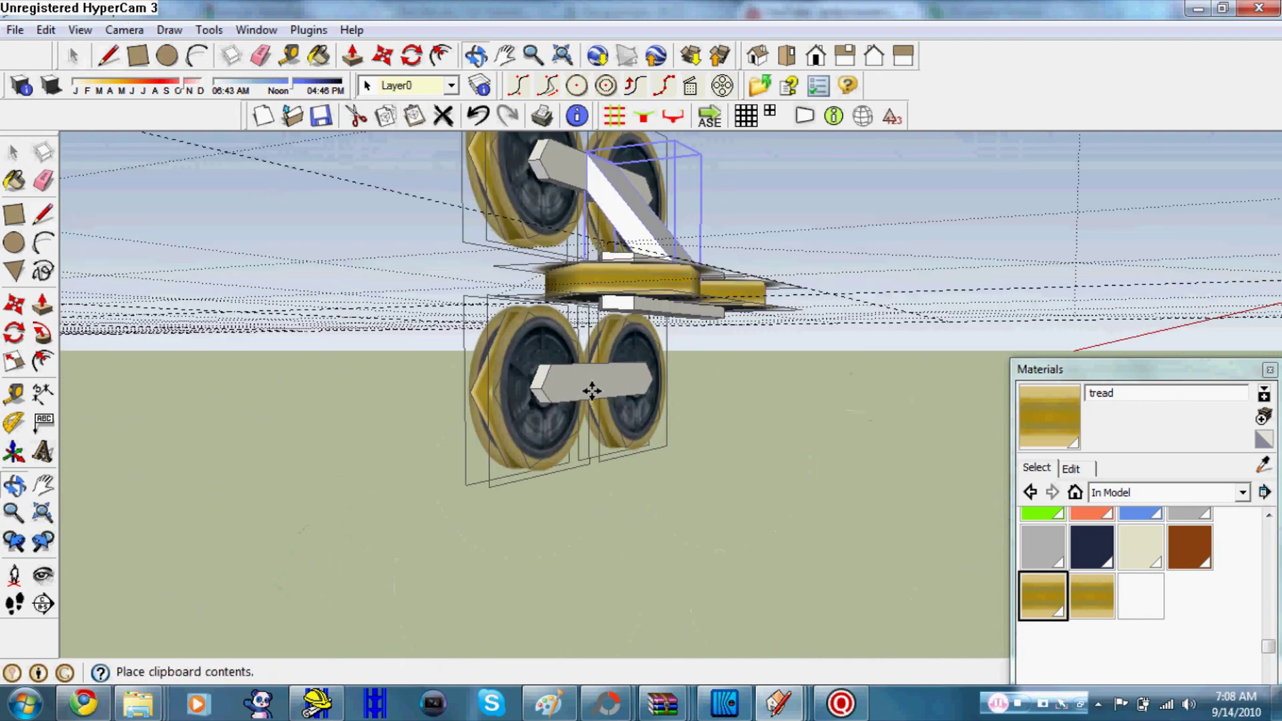
scroll(737, 438, up, 1)
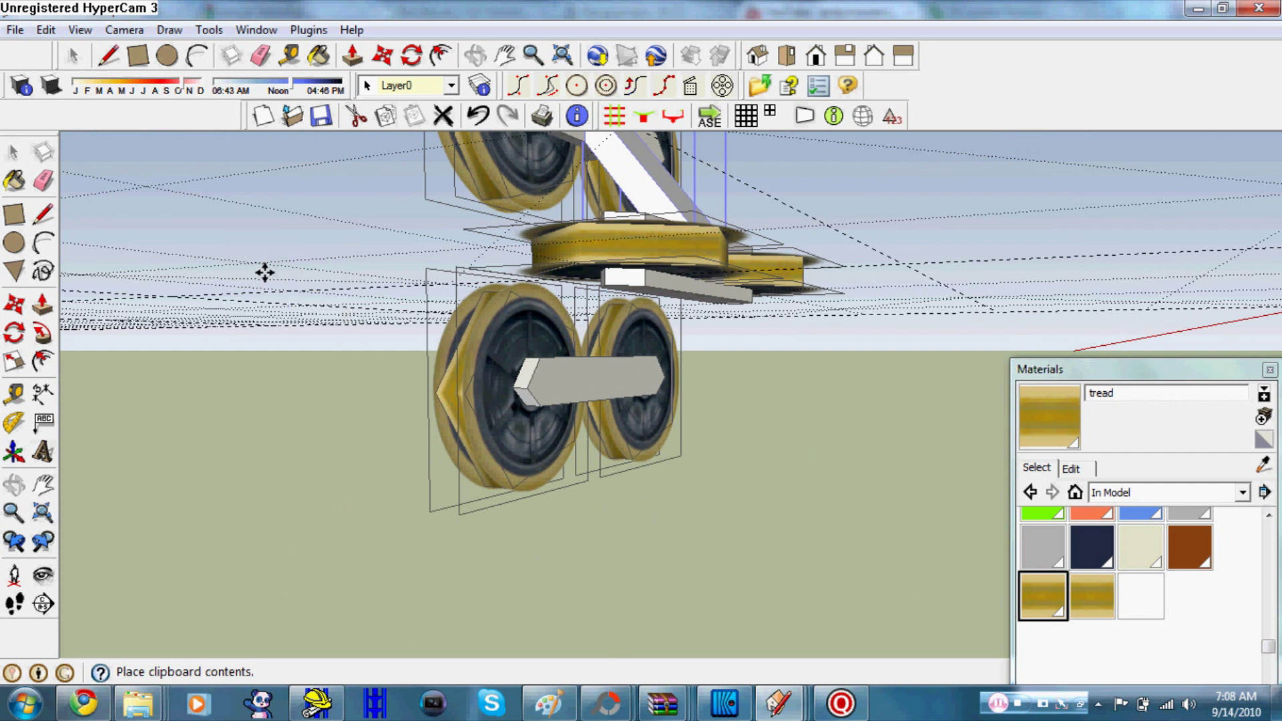
click(289, 291)
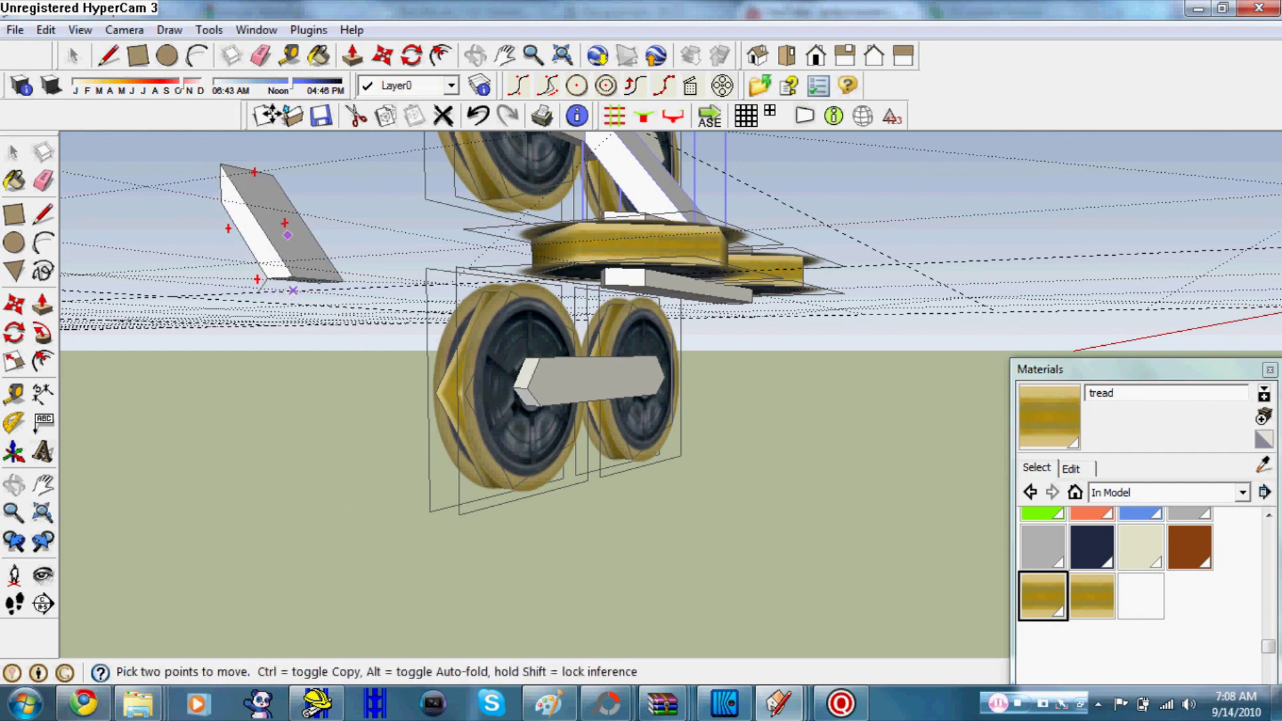
- Rotate the pasted plate to a steep diagonal and pick it up to move
click(419, 56)
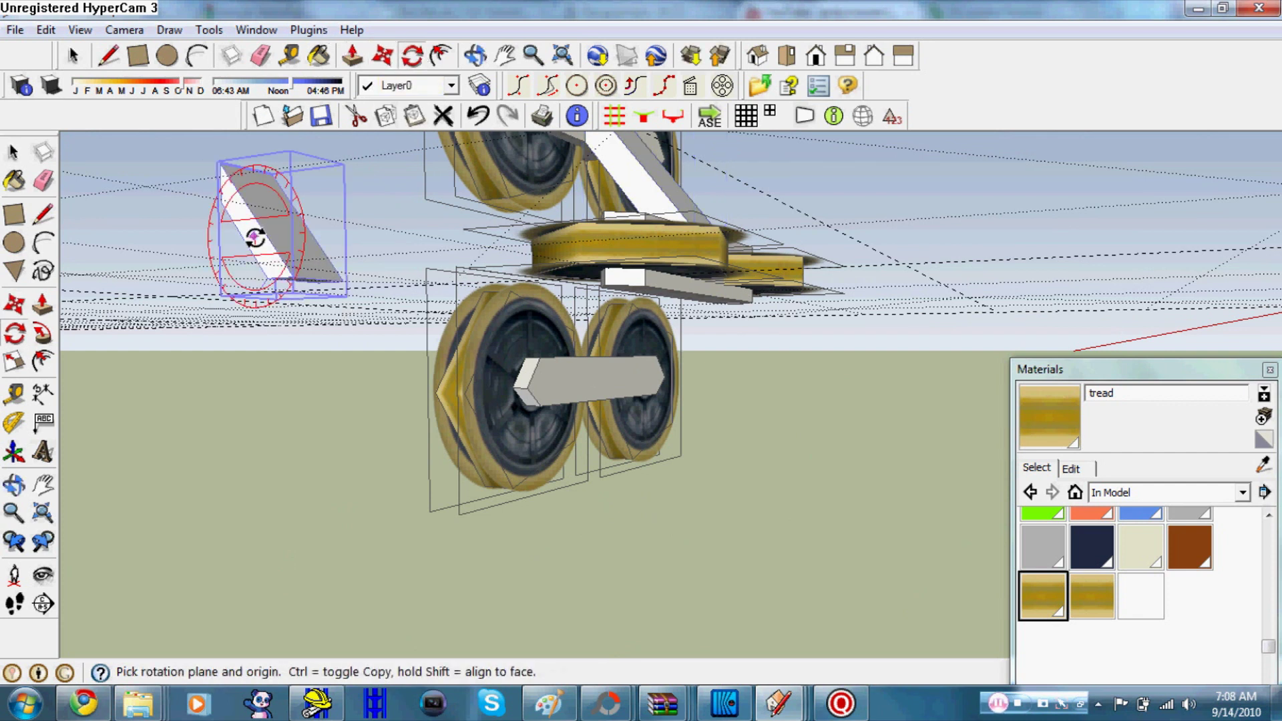
click(215, 253)
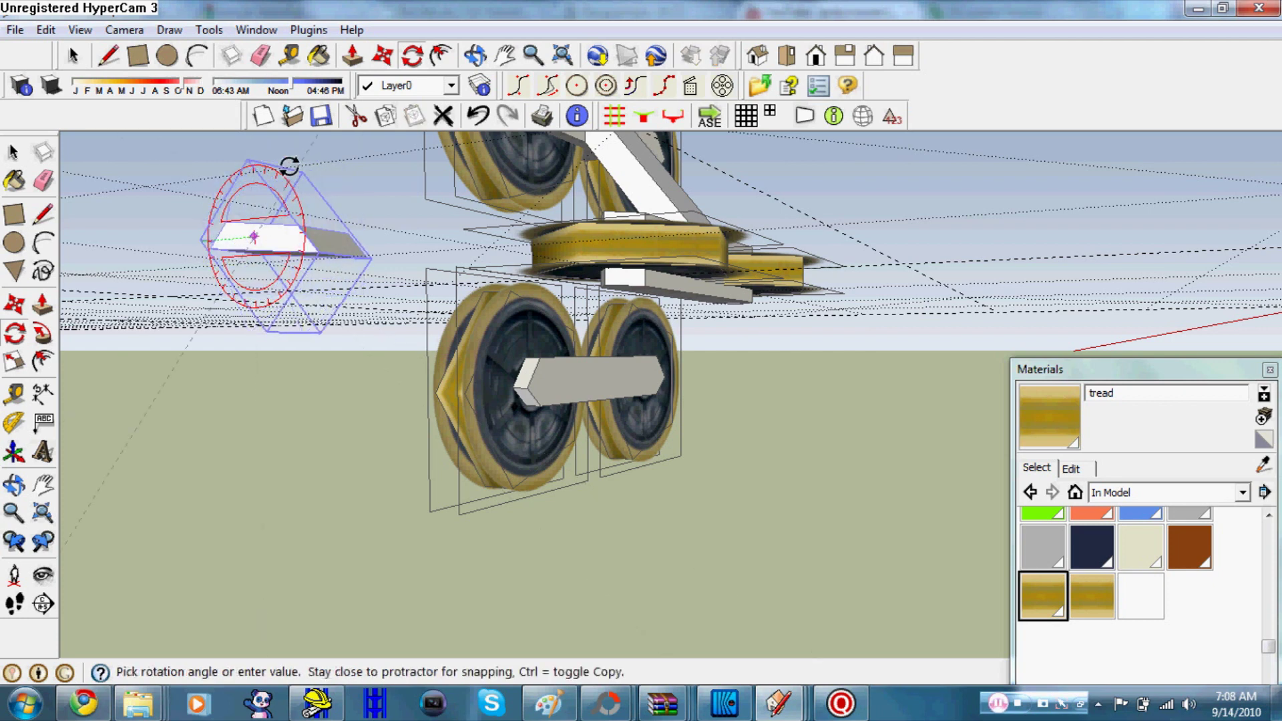
click(257, 153)
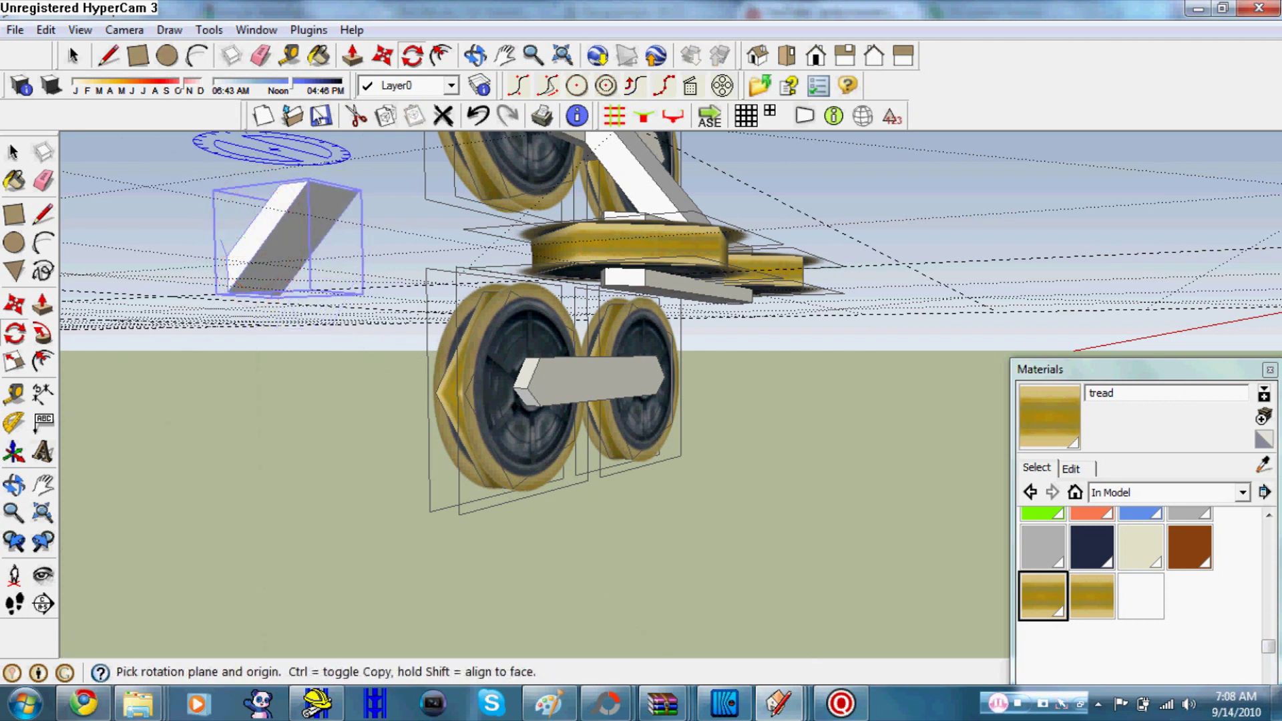
click(382, 56)
click(309, 182)
scroll(695, 318, up, 2)
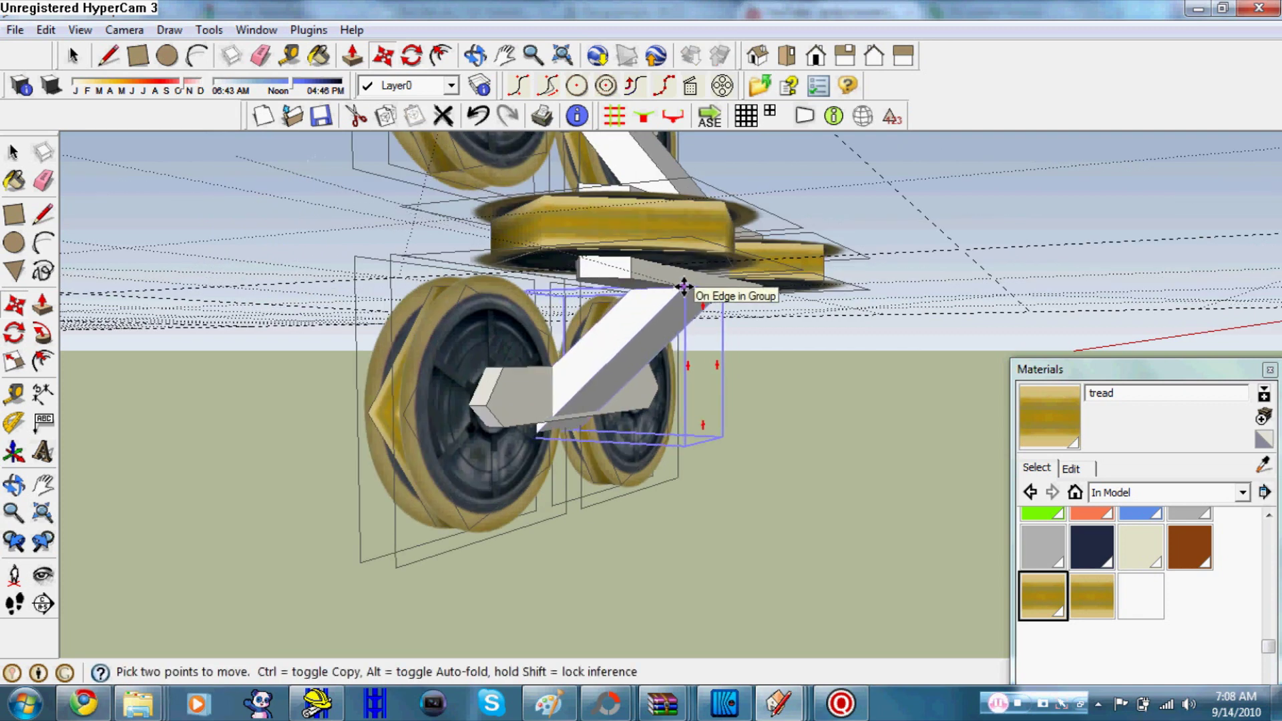
- Set the tilted plate copy between the lower axle and body, nudged slightly right
mouse_move(701, 401)
middle_down()
mouse_move(564, 421)
mouse_move(438, 310)
middle_up()
click(109, 55)
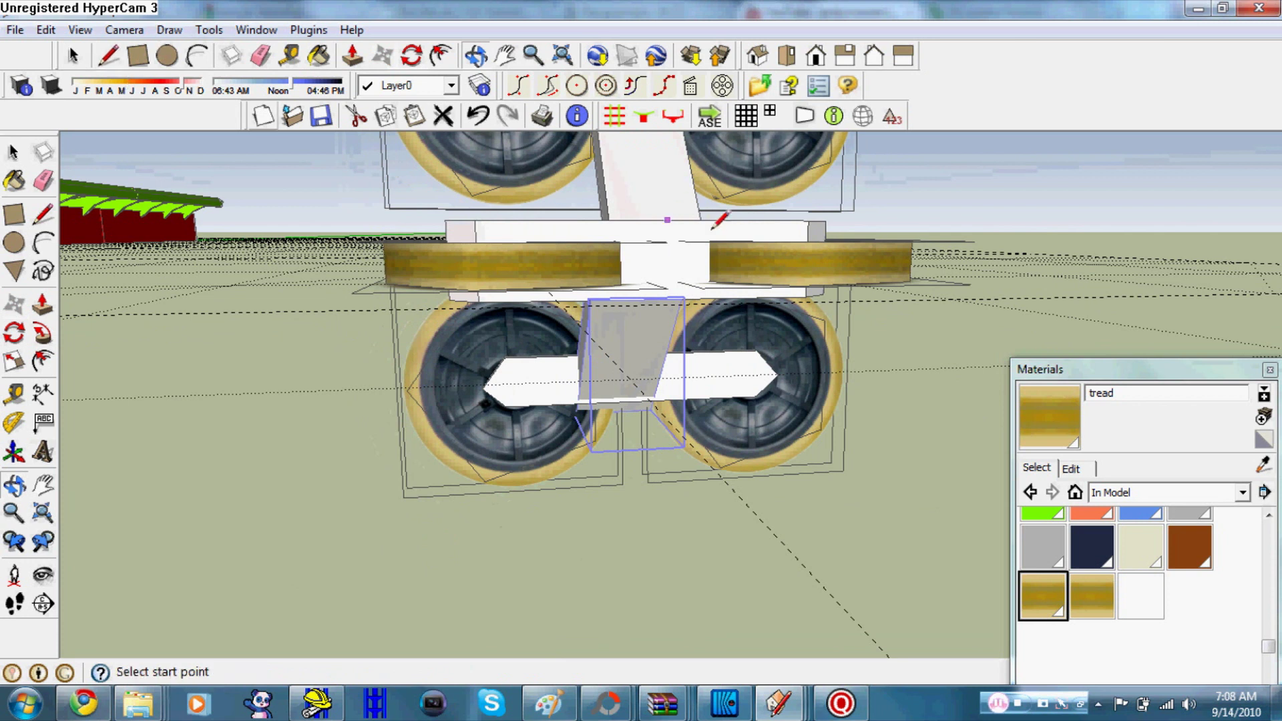
click(700, 220)
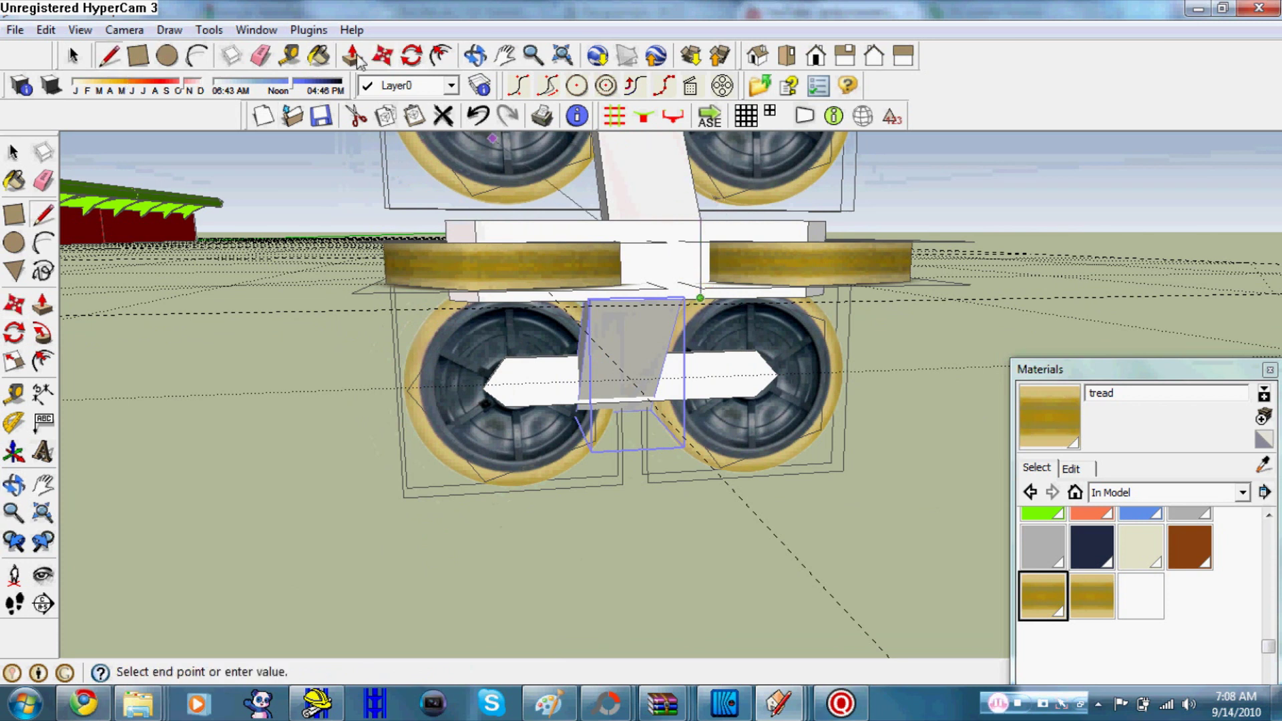
click(386, 58)
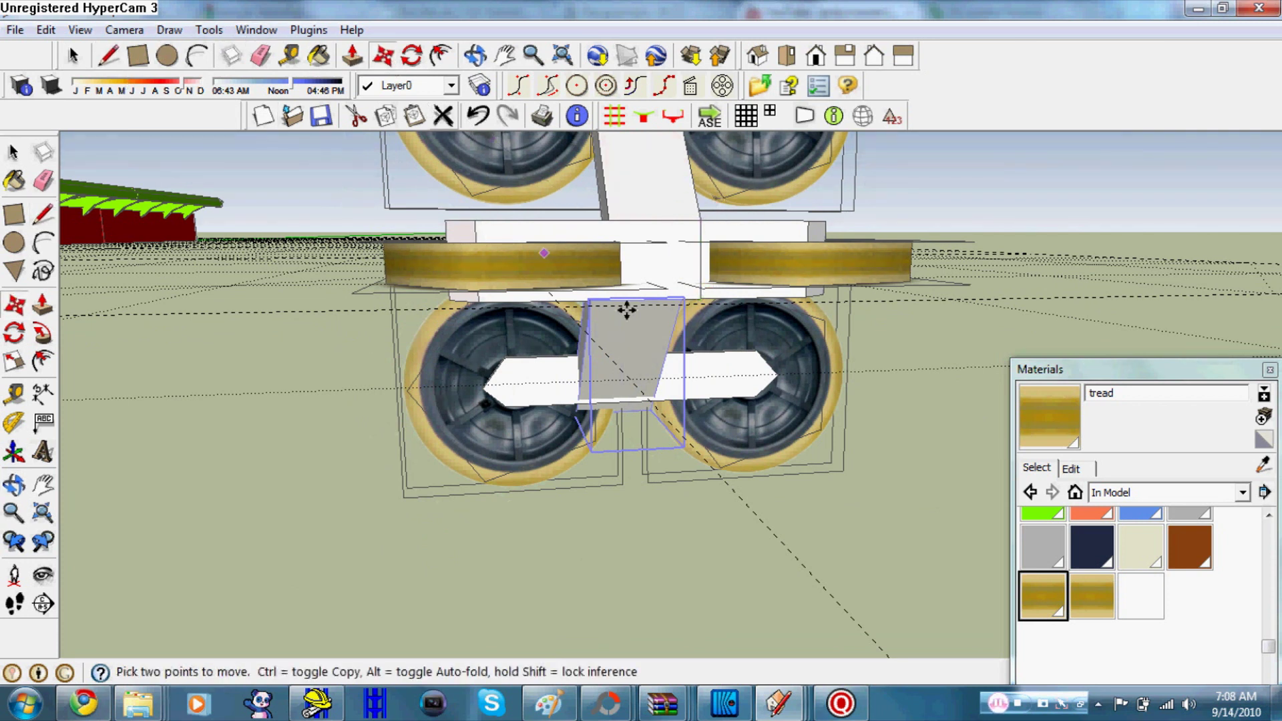
click(683, 297)
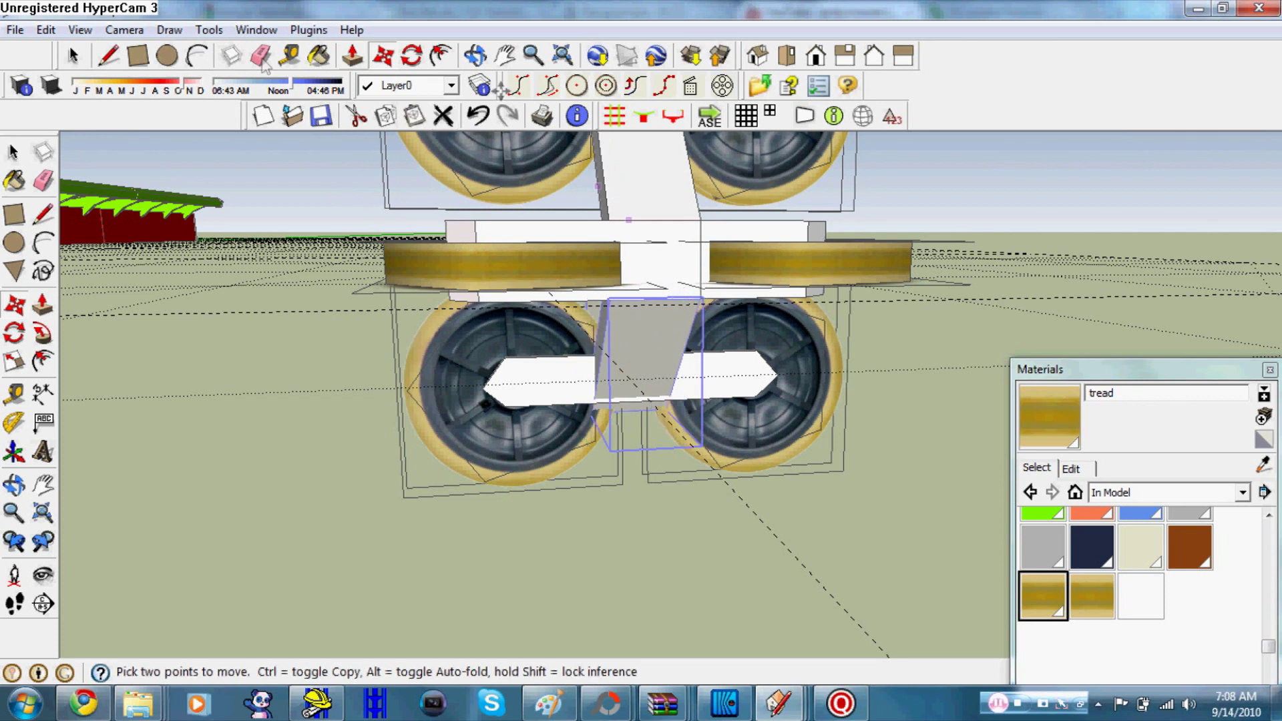
click(67, 59)
click(700, 266)
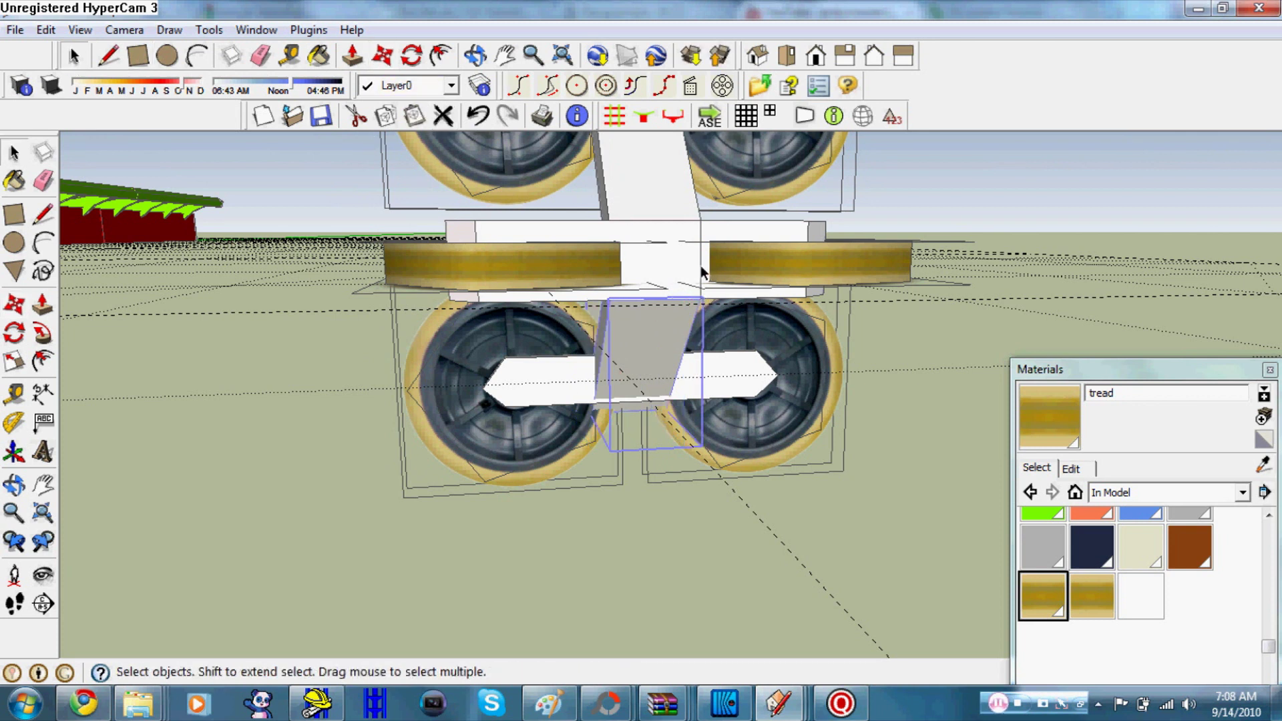
click(475, 56)
mouse_move(584, 356)
mouse_down()
mouse_move(779, 548)
mouse_move(773, 563)
mouse_move(770, 530)
mouse_move(770, 541)
mouse_move(352, 342)
mouse_up()
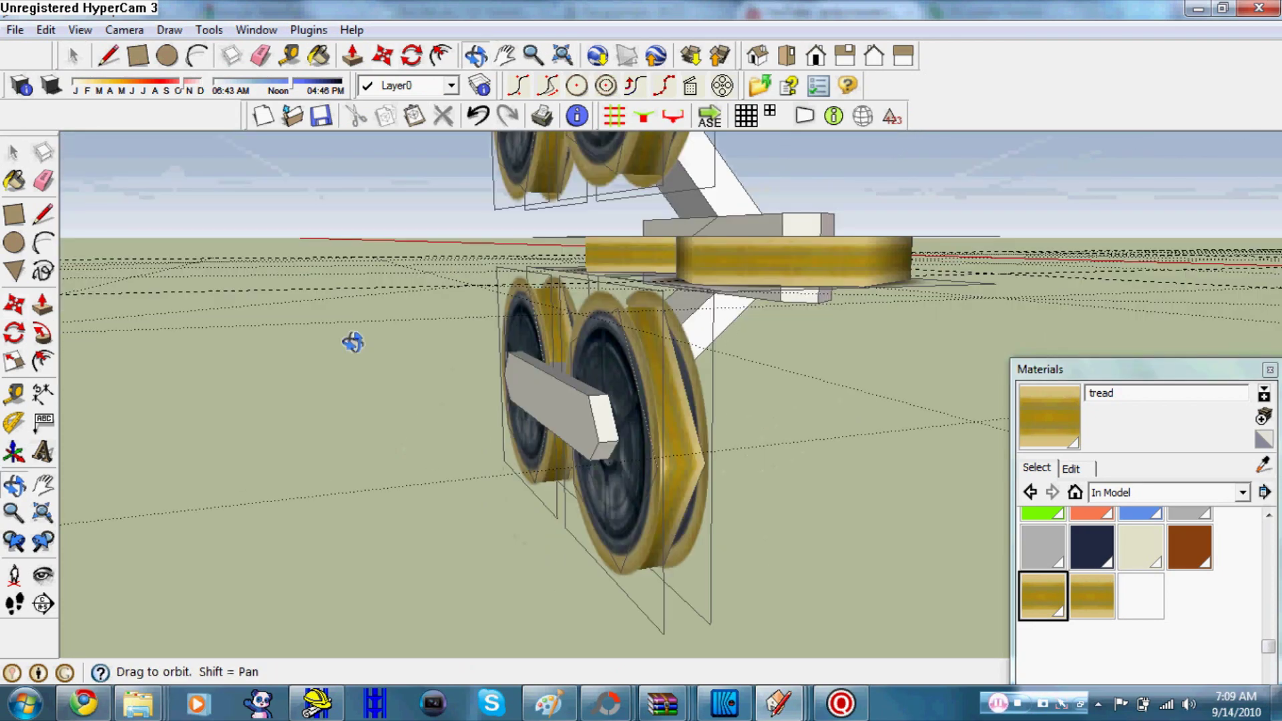
- Slide the lower wheel pair and its axle left until the axle meets the brace end
key(space)
click(630, 426)
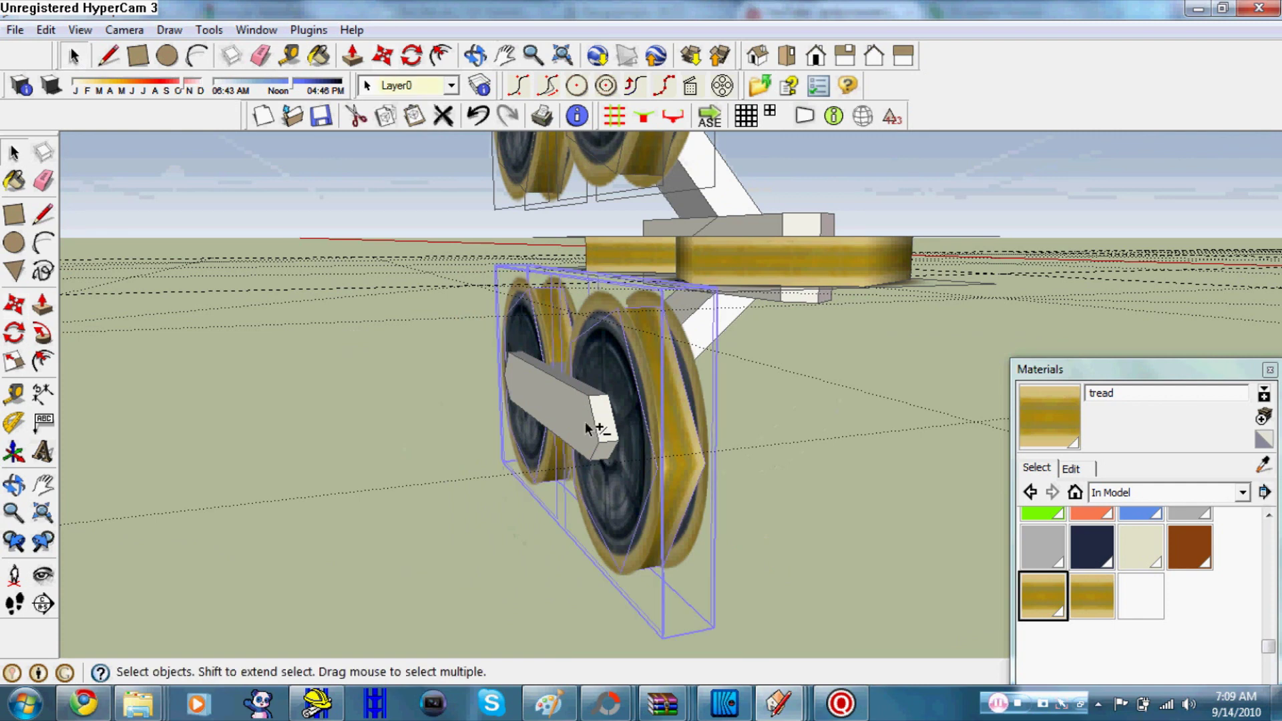
shift+click(581, 394)
click(485, 56)
drag(494, 201, 489, 321)
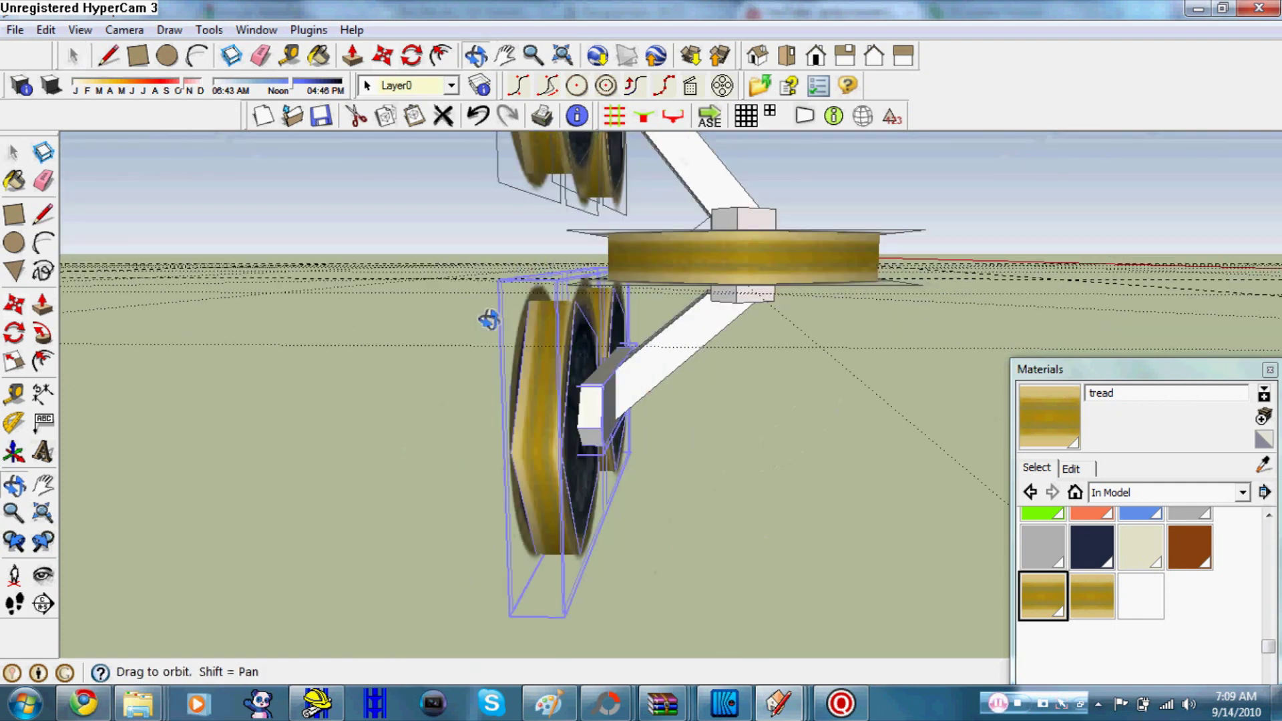
click(383, 56)
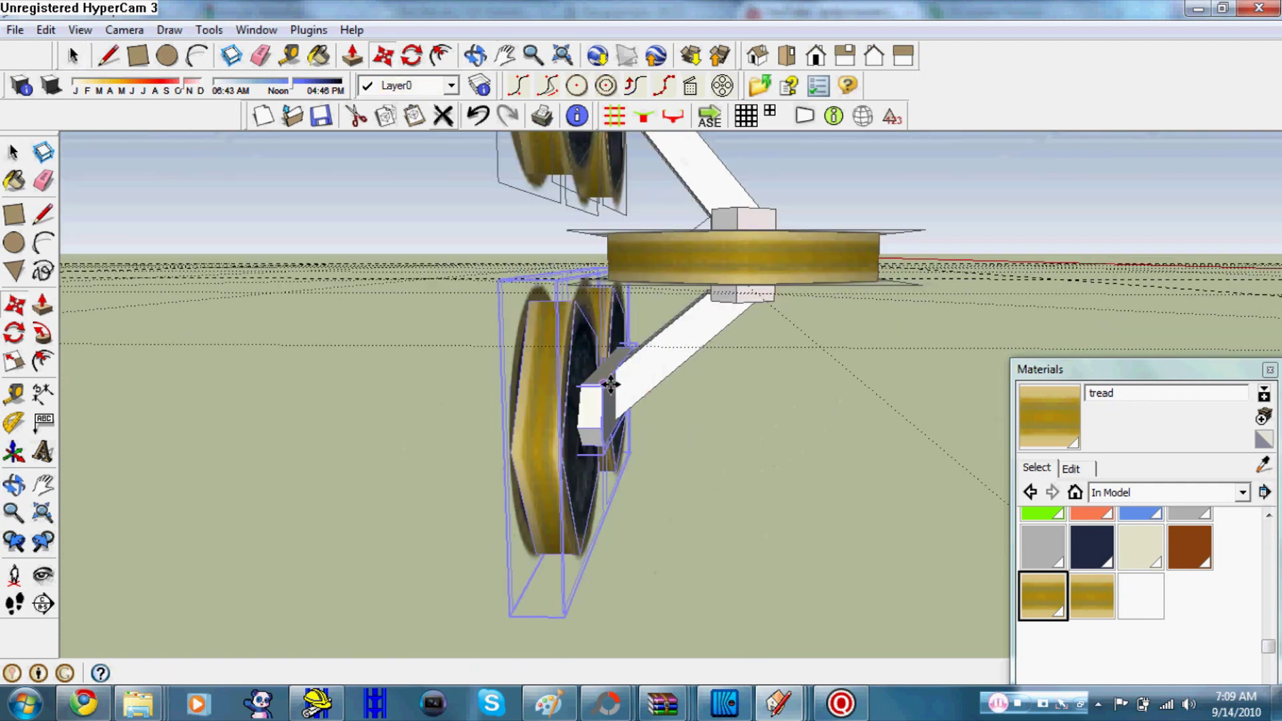
mouse_move(596, 386)
mouse_down()
mouse_move(577, 386)
mouse_move(587, 408)
mouse_up()
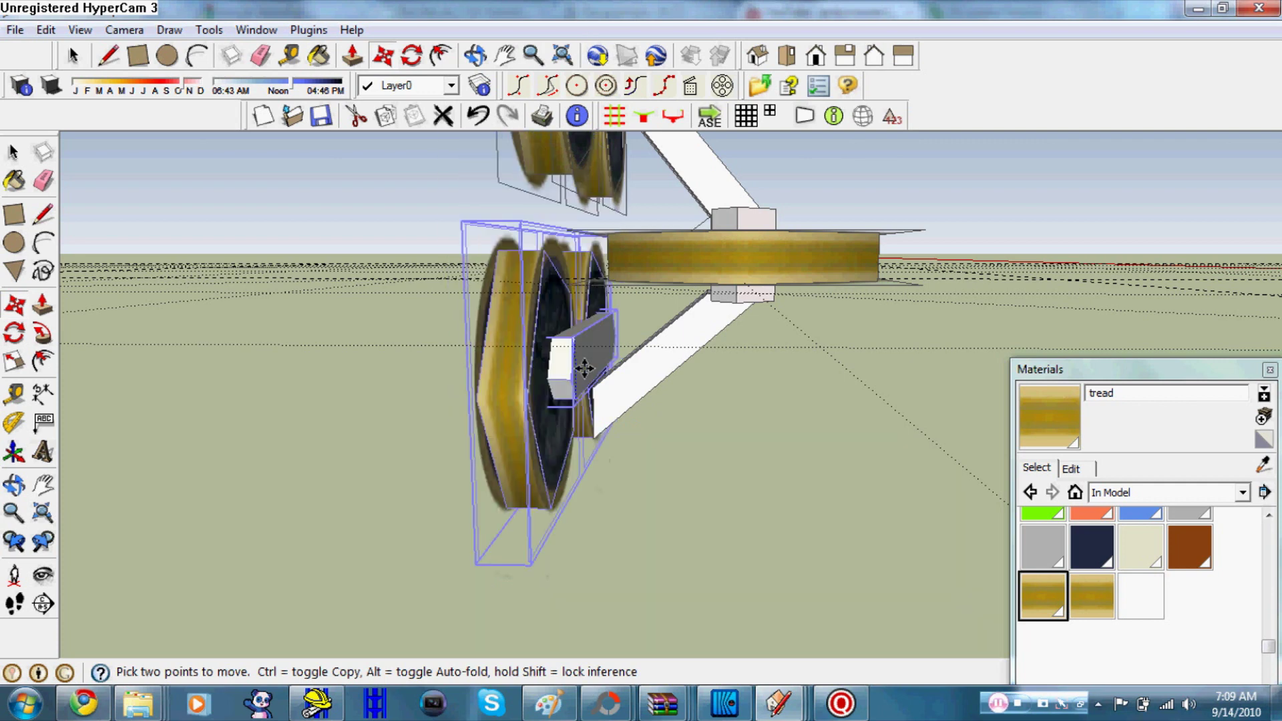
drag(587, 409, 579, 409)
click(476, 55)
mouse_move(538, 309)
mouse_down()
mouse_move(1001, 378)
mouse_move(416, 496)
mouse_move(573, 414)
mouse_move(300, 424)
mouse_move(281, 374)
mouse_up()
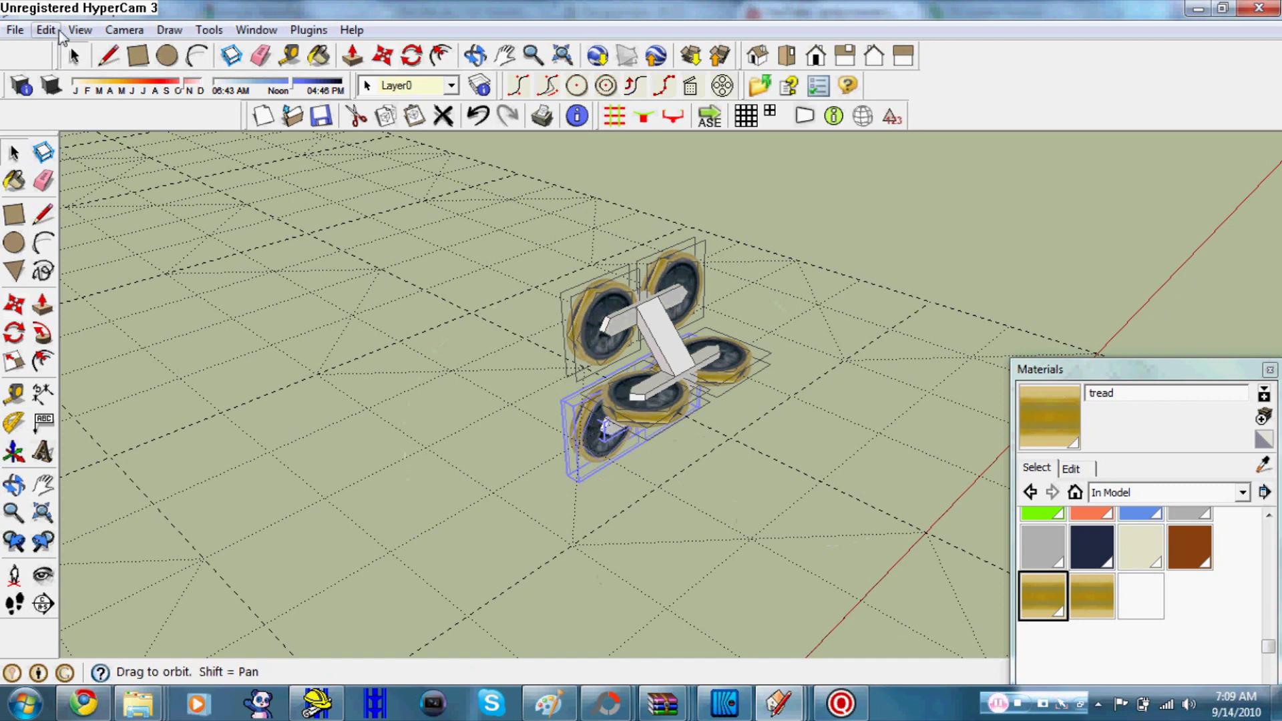
- Turn off edge display and orbit around the finished textured wheel assembly
click(70, 31)
click(287, 261)
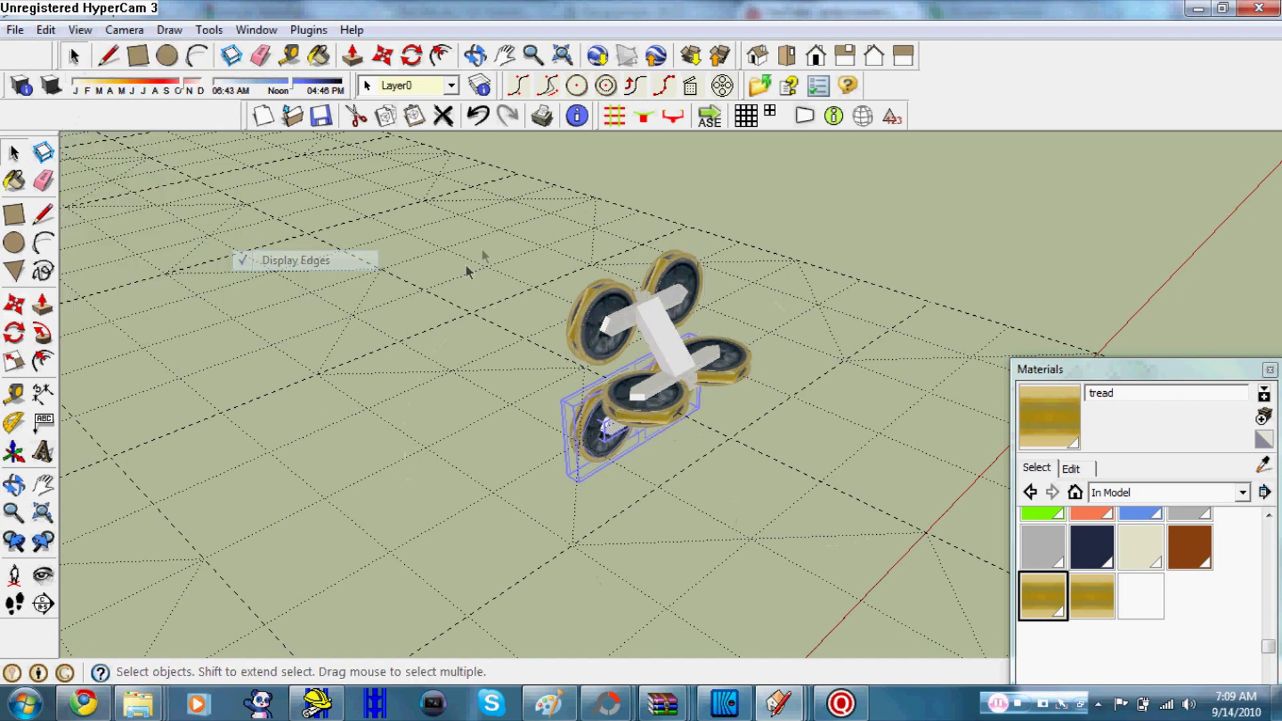
middle_drag(451, 164, 940, 328)
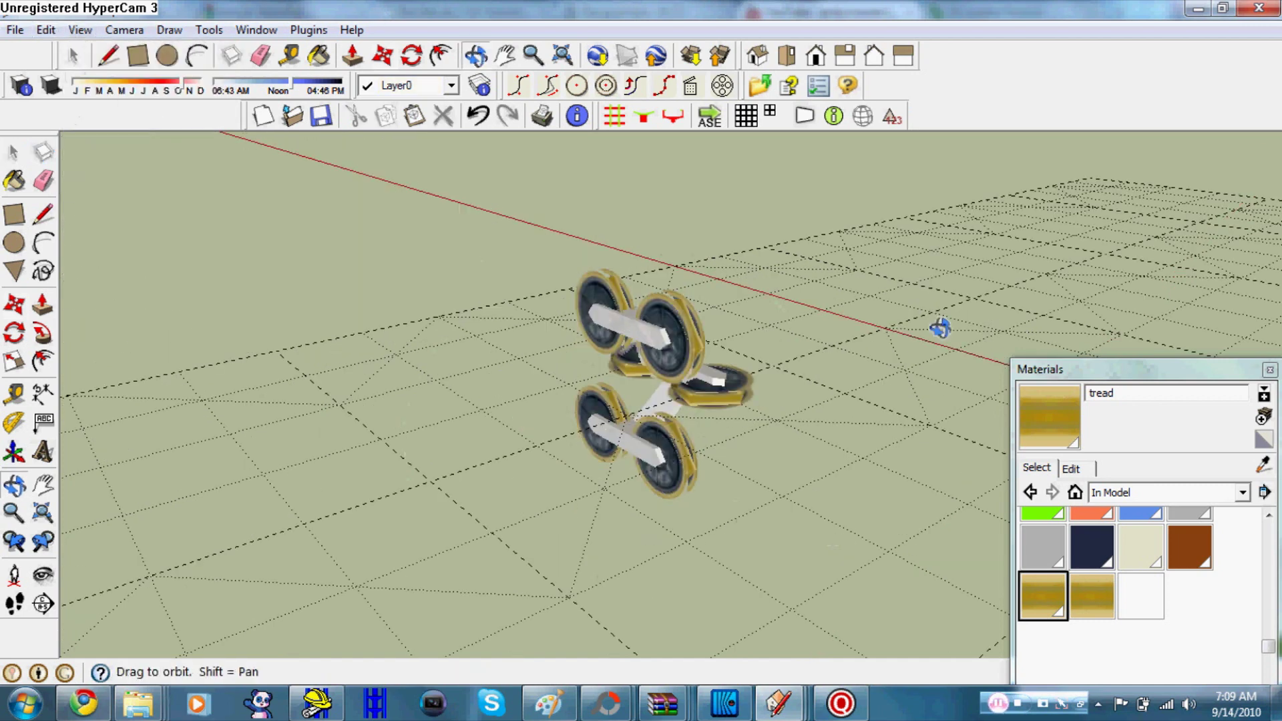
mouse_move(636, 382)
mouse_down()
mouse_move(801, 335)
mouse_move(251, 363)
mouse_move(350, 392)
mouse_move(818, 355)
mouse_up()
mouse_move(821, 304)
mouse_down()
mouse_move(1087, 220)
mouse_move(832, 423)
mouse_move(289, 375)
mouse_move(208, 406)
mouse_up()
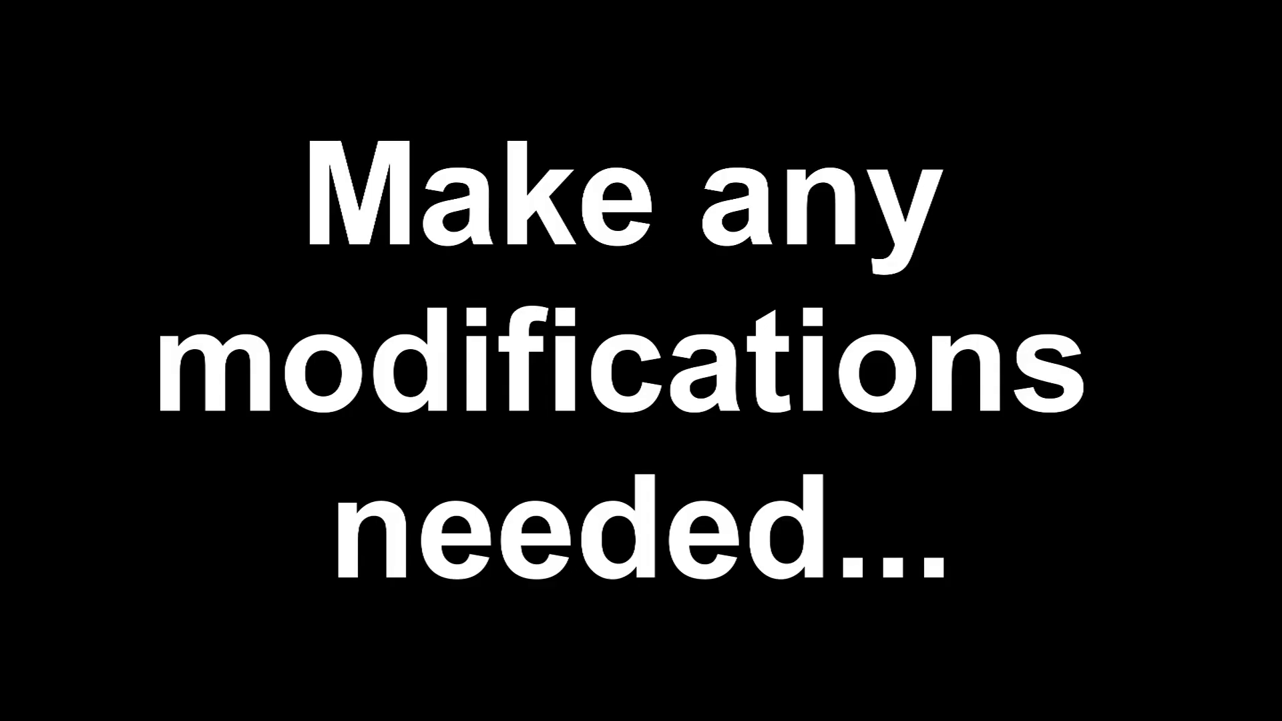